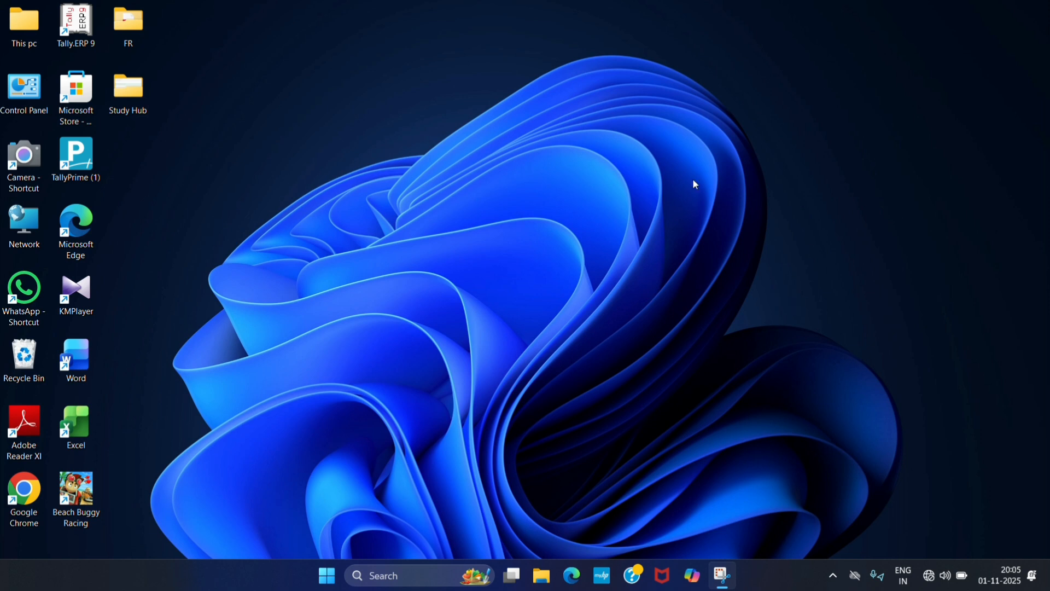
- Launch TallyPrime in educational mode and start creating a new company
double_click(71, 180)
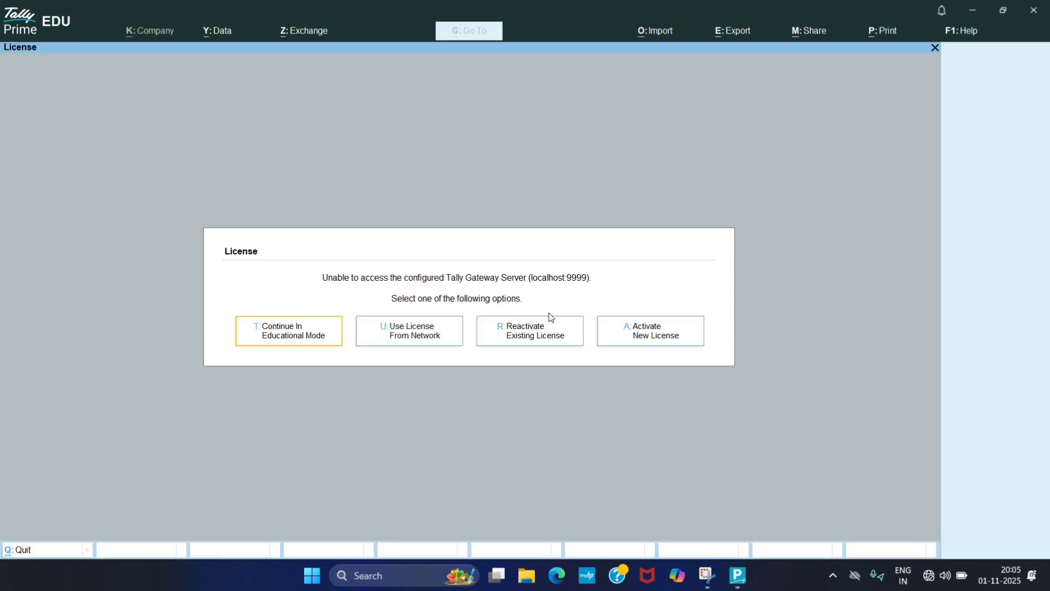
key(t)
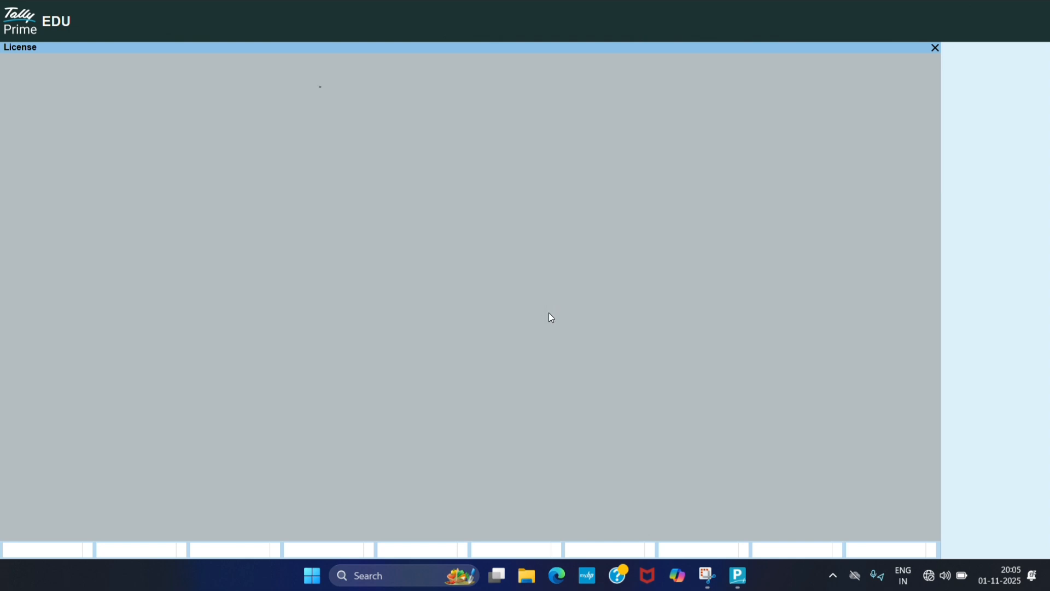
key(Up)
key(Up)
key(Up)
key(Up)
key(Up)
key(Up)
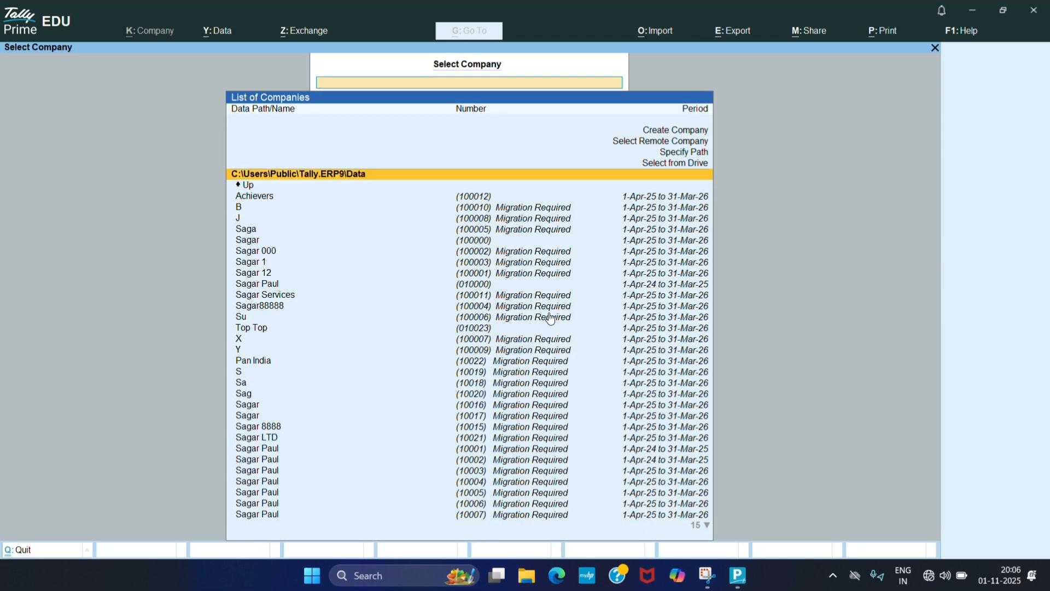
key(Return)
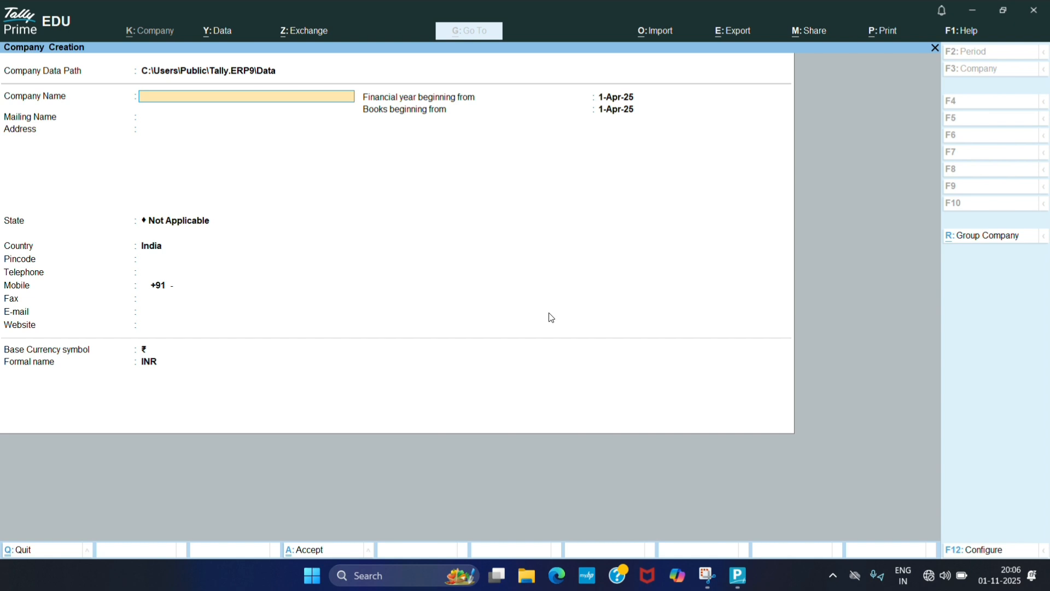
- Enter Paul Electronics as the company name and mailing name
text(Paul electronics)
key(Return)
key(Return)
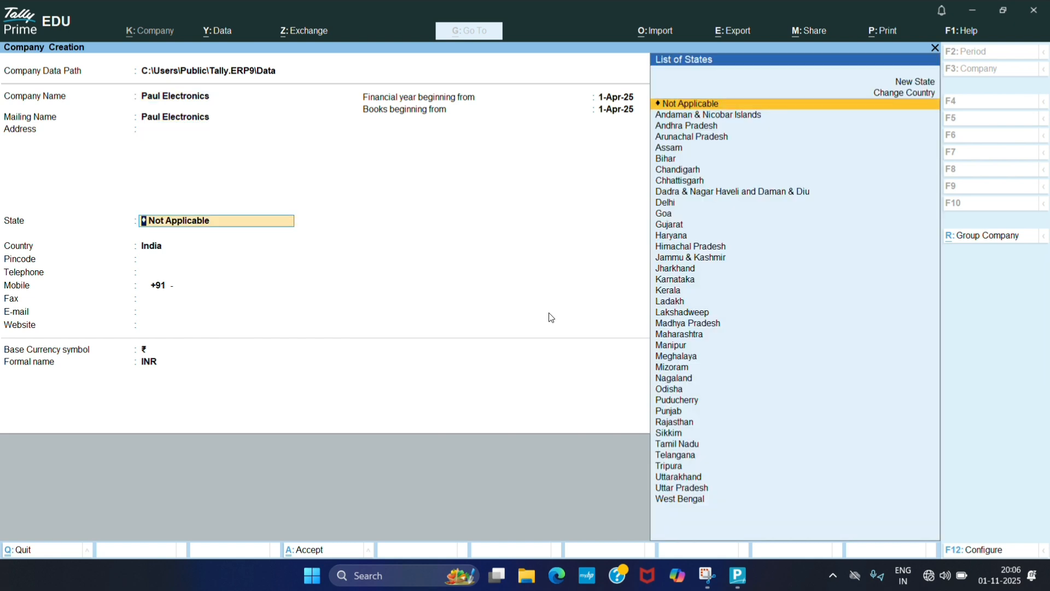
- Set the company's state to Jharkhand and save the new company
text(Jhar)
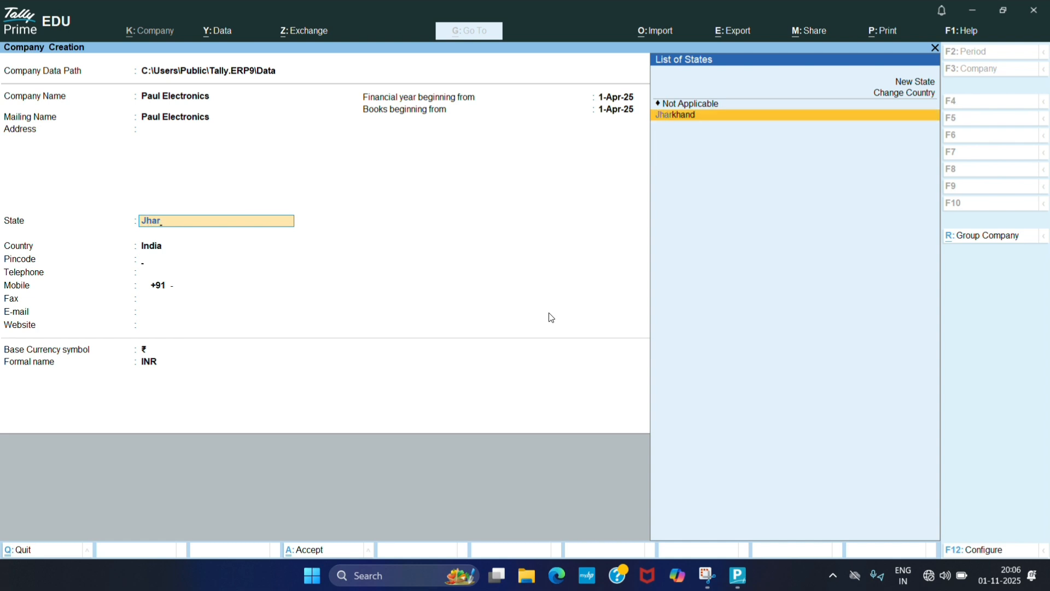
key(Return)
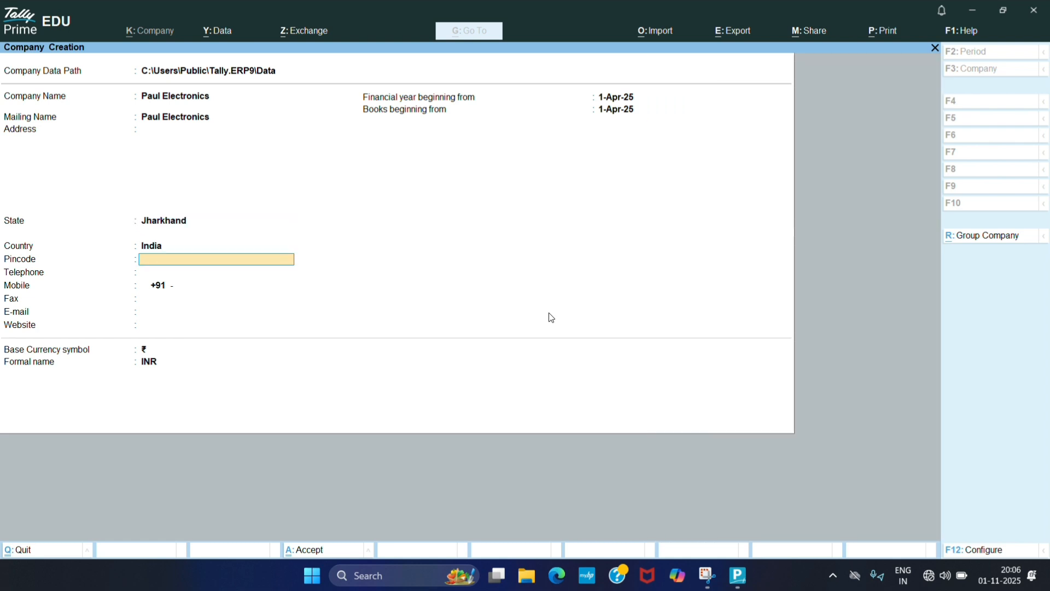
key(Return)
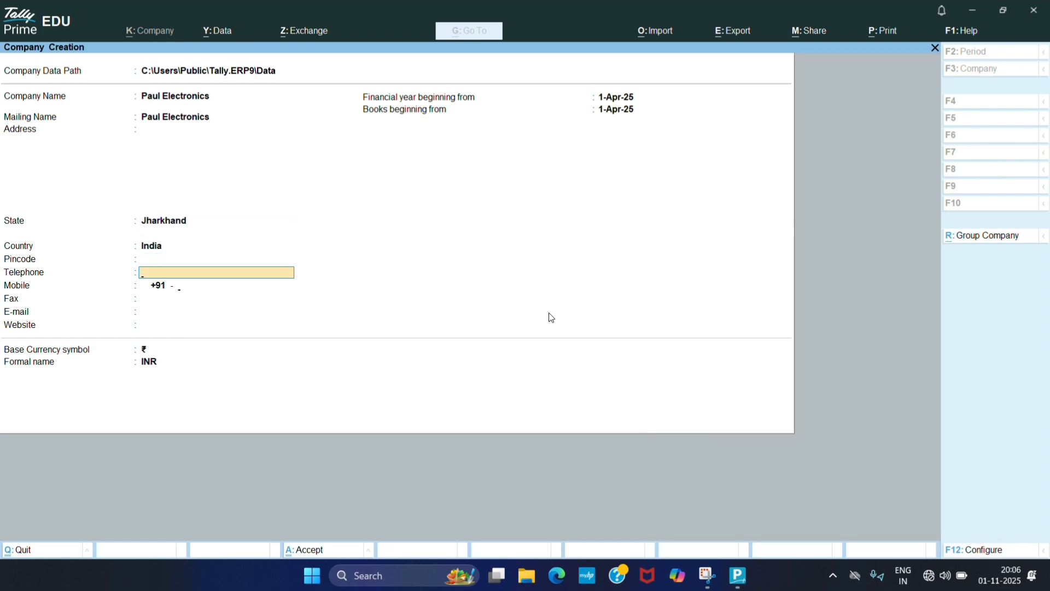
key(Return)
key(Return)
key(Return)
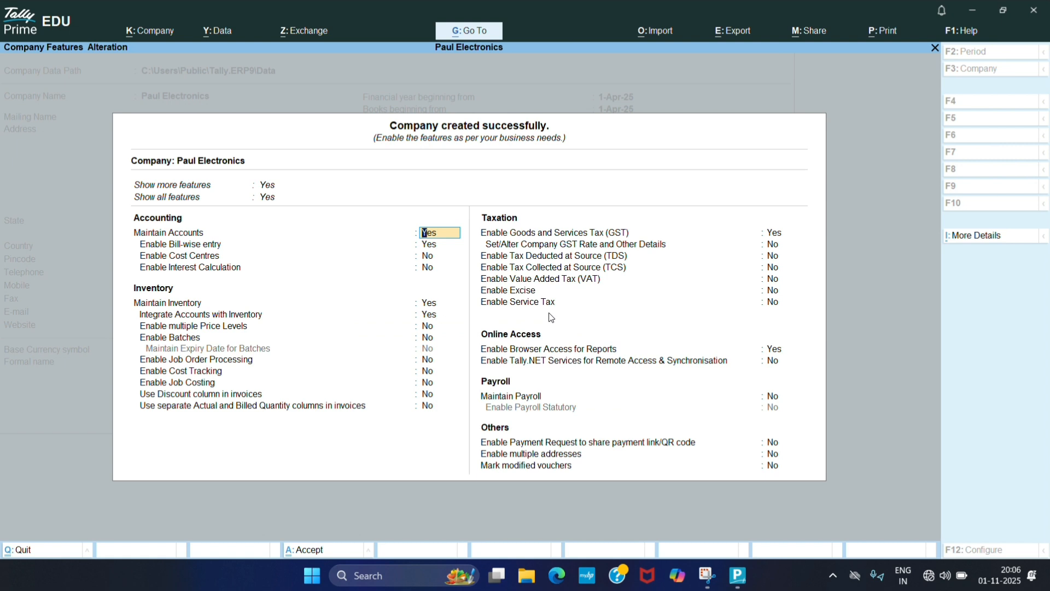
- Keep Goods and Services Tax enabled to open the company's GST registration details
key(Down)
key(Down)
key(Down)
key(Down)
key(Down)
key(Down)
key(Down)
key(Down)
key(Down)
key(Down)
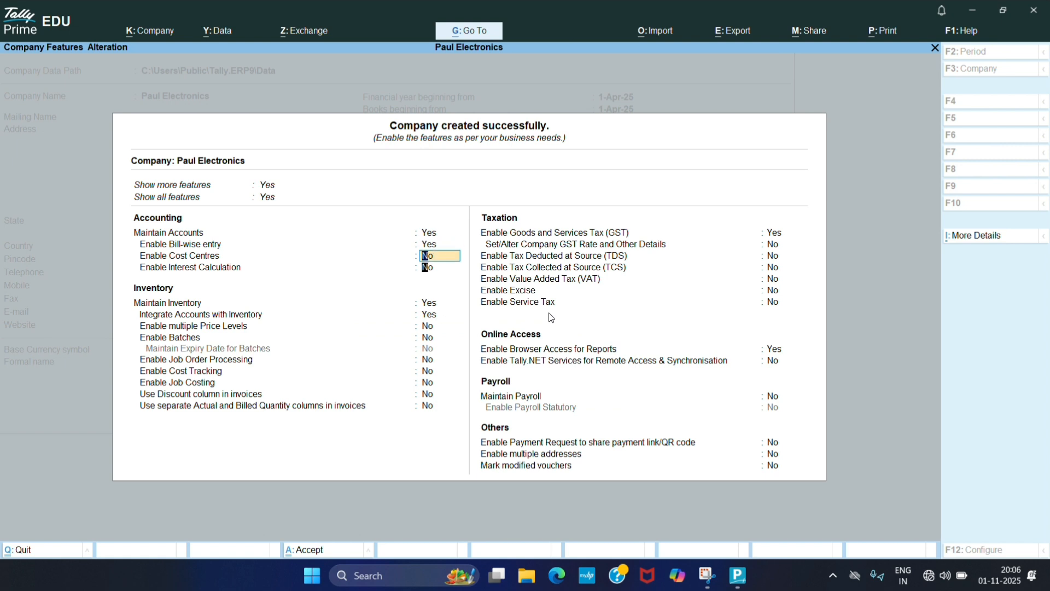
key(Down)
key(Down)
key(Down)
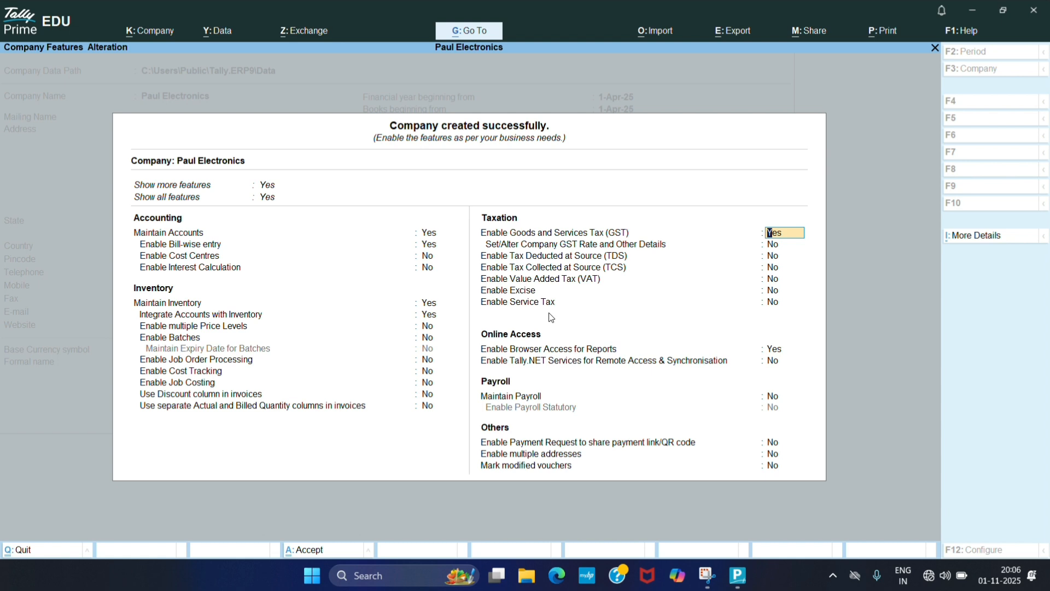
key(Return)
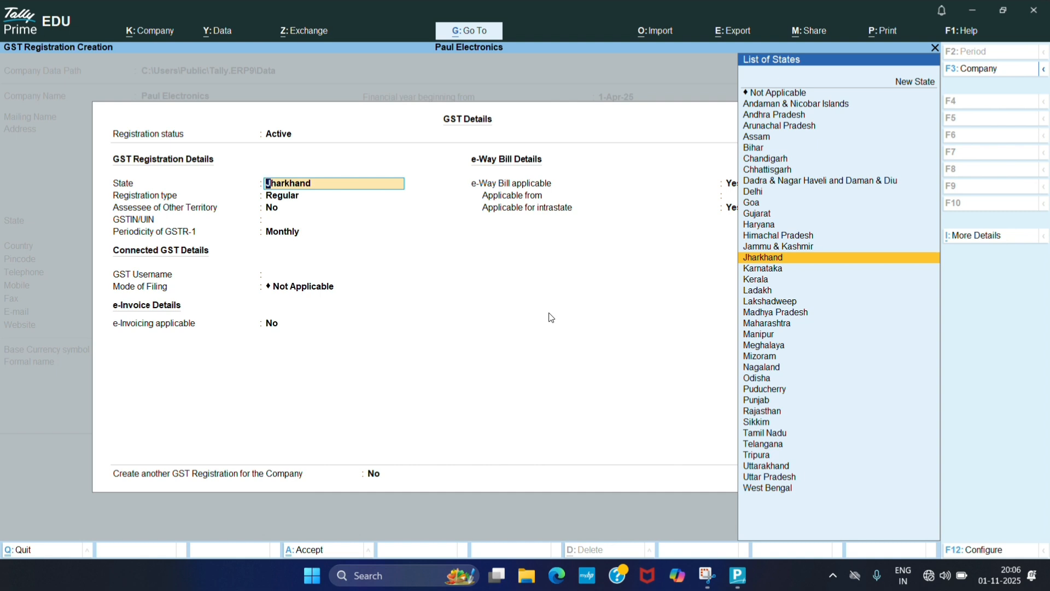
- Keep the GST state as Jharkhand and the registration type as Regular
key(Return)
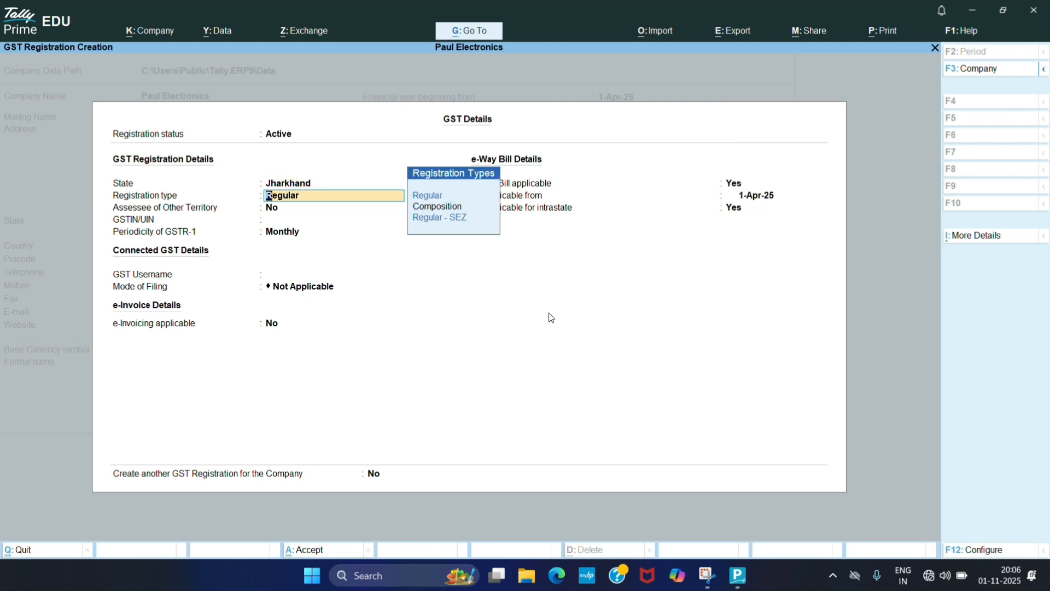
key(Down)
key(Down)
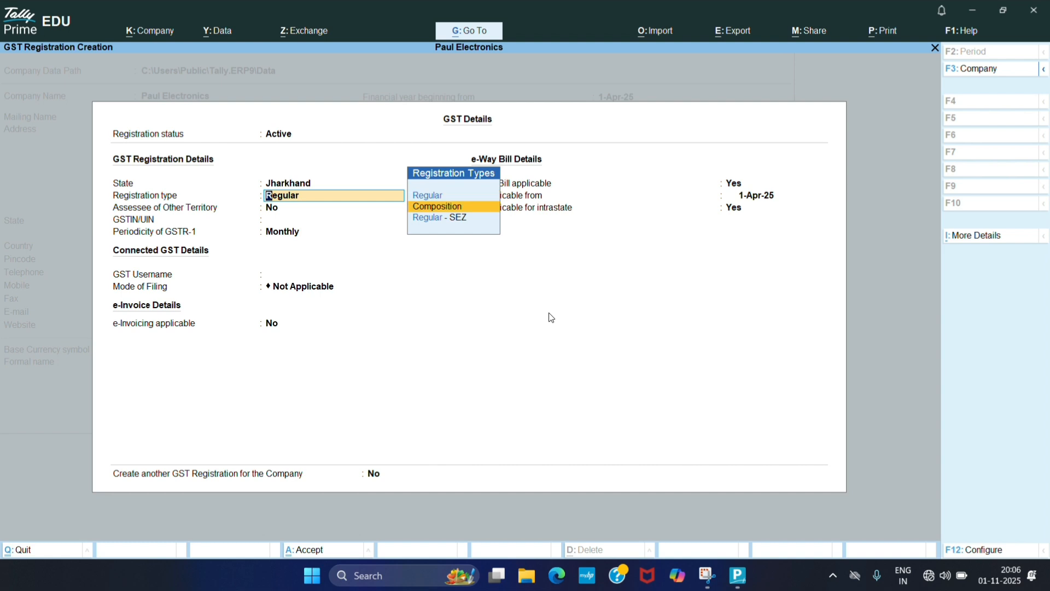
key(Up)
key(Up)
key(Return)
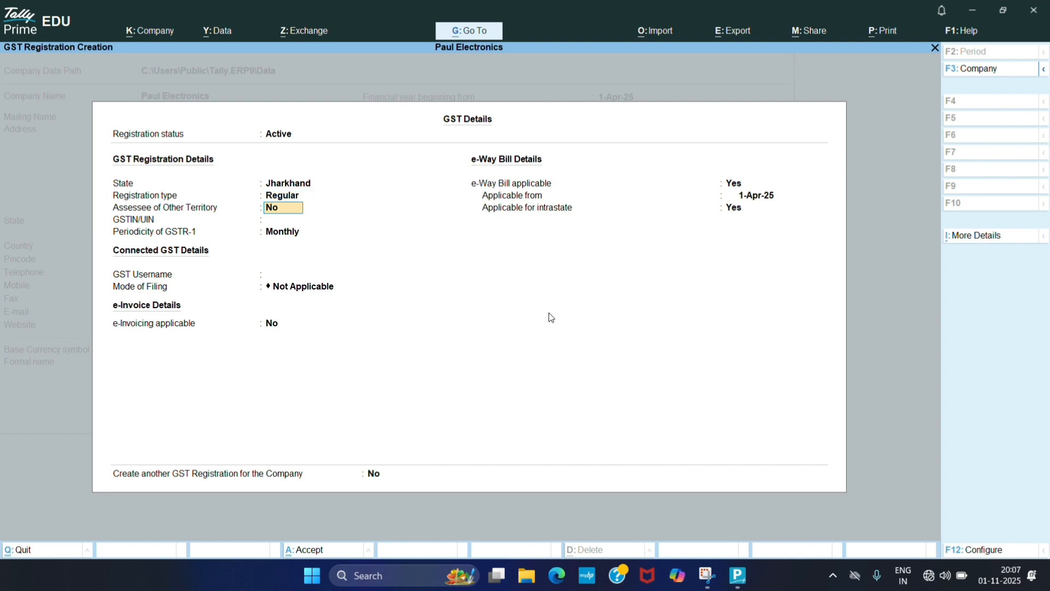
- Enter the company's GSTIN and set the GSTR-1 periodicity to Monthly
key(Return)
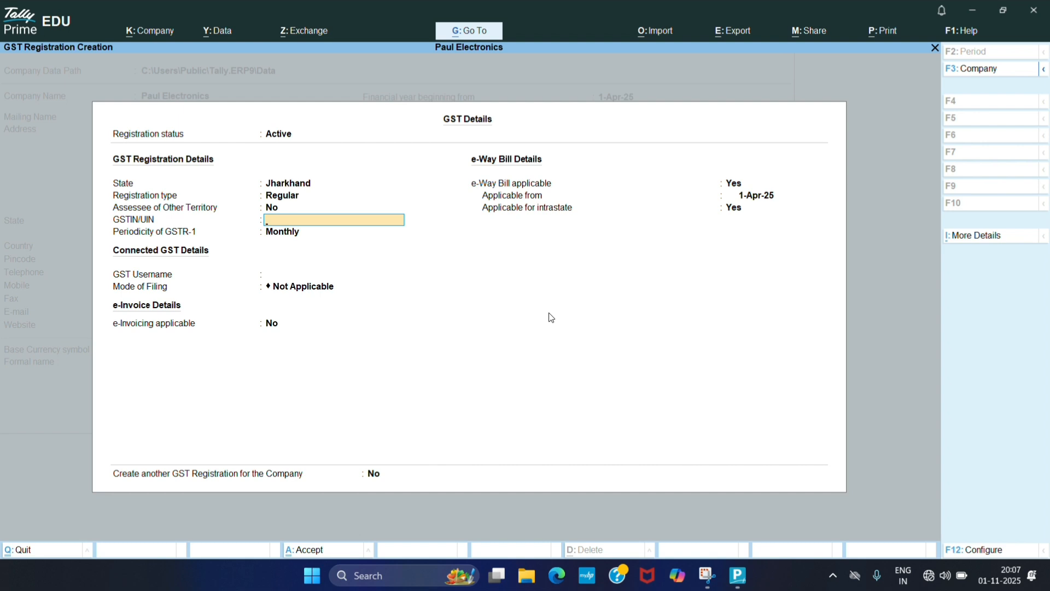
text(123456783)
key(Return)
key(Return)
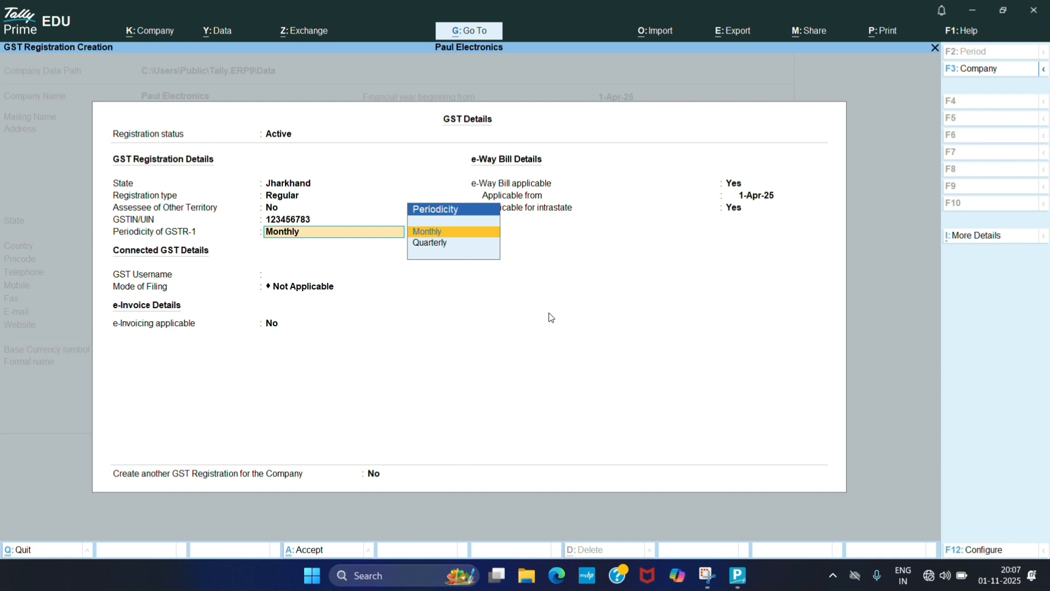
key(BackSpace)
key(Down)
key(Return)
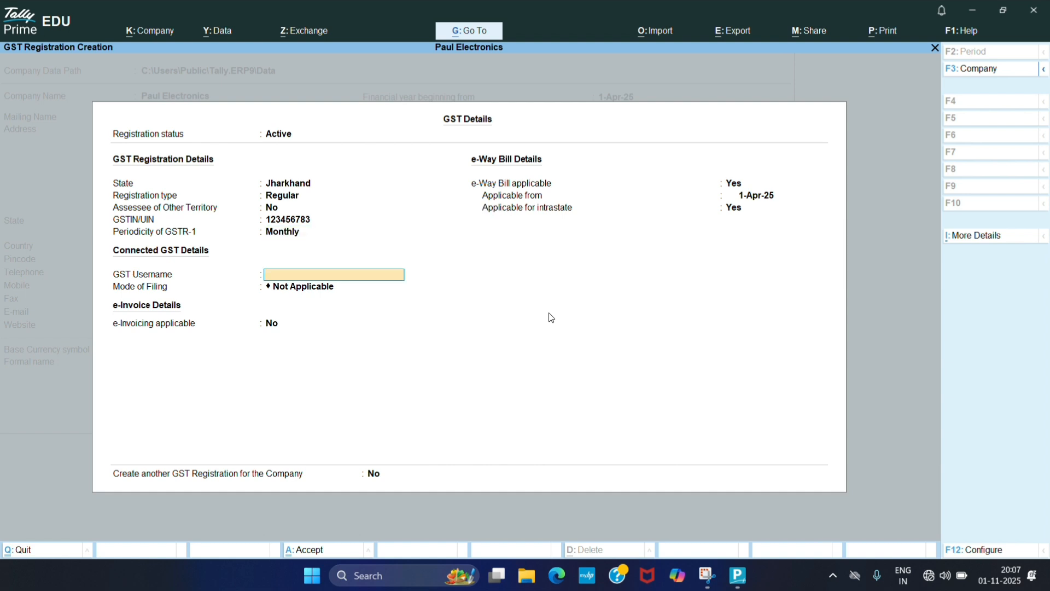
- Accept the GST details with filing mode Not Applicable and e-invoicing set to No
key(Return)
key(Return)
key(BackSpace)
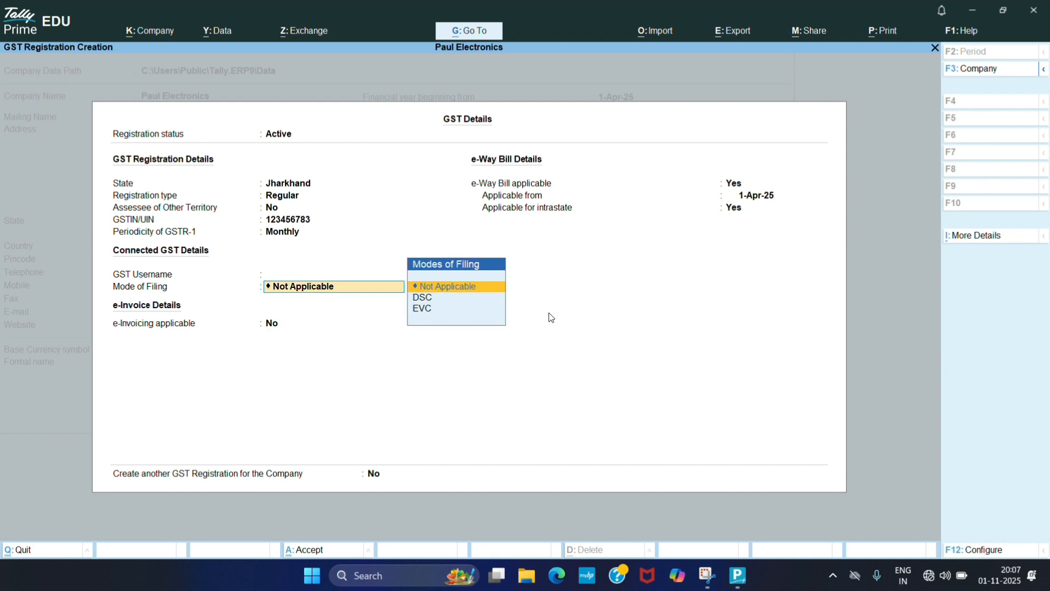
key(Return)
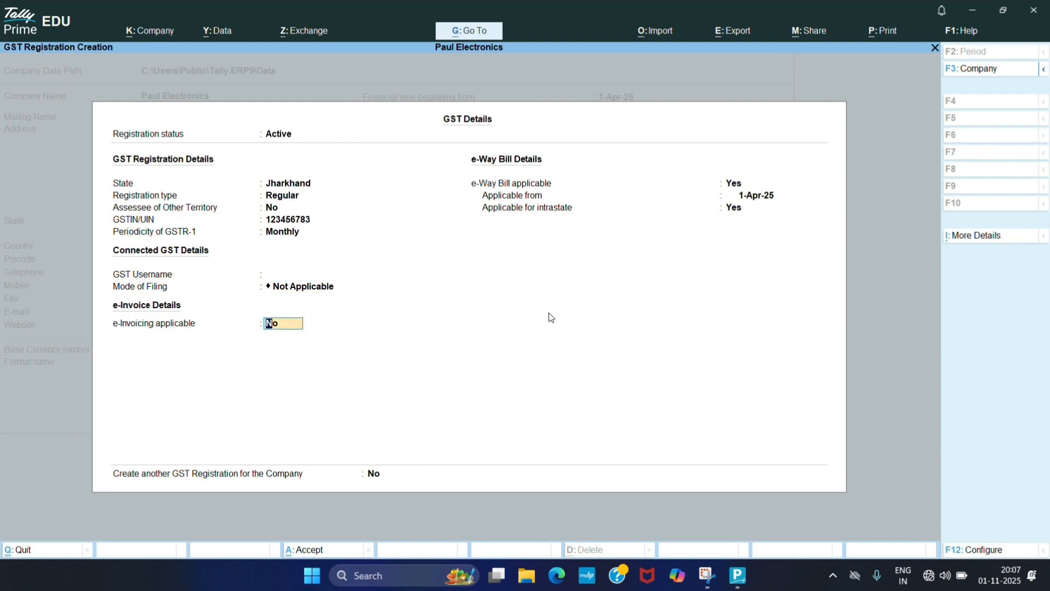
key(ctrl+a)
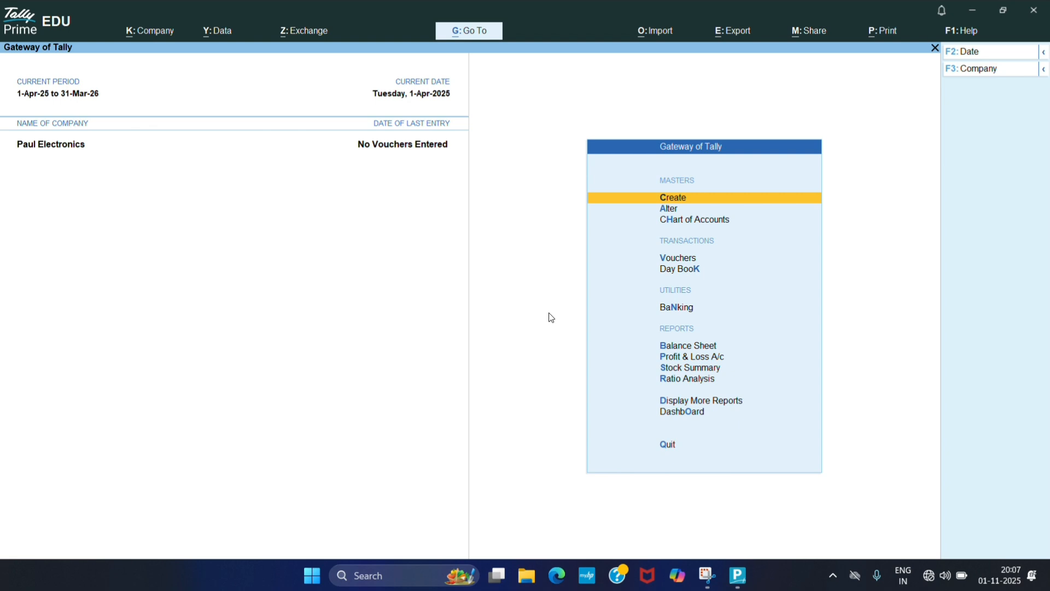
- Open voucher entry and switch to a Sales voucher
key(Down)
key(Down)
key(Down)
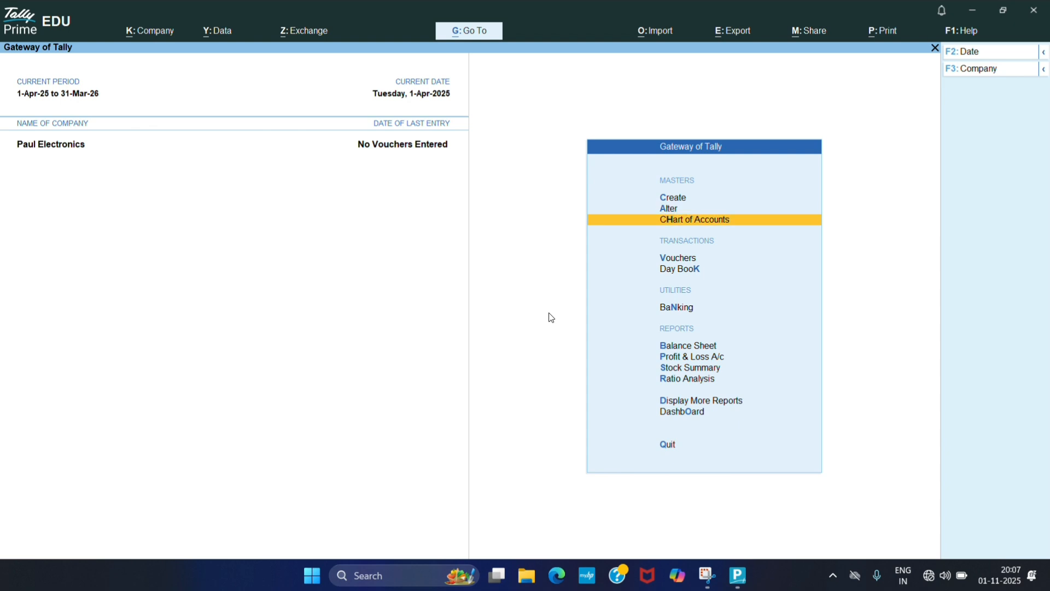
key(Return)
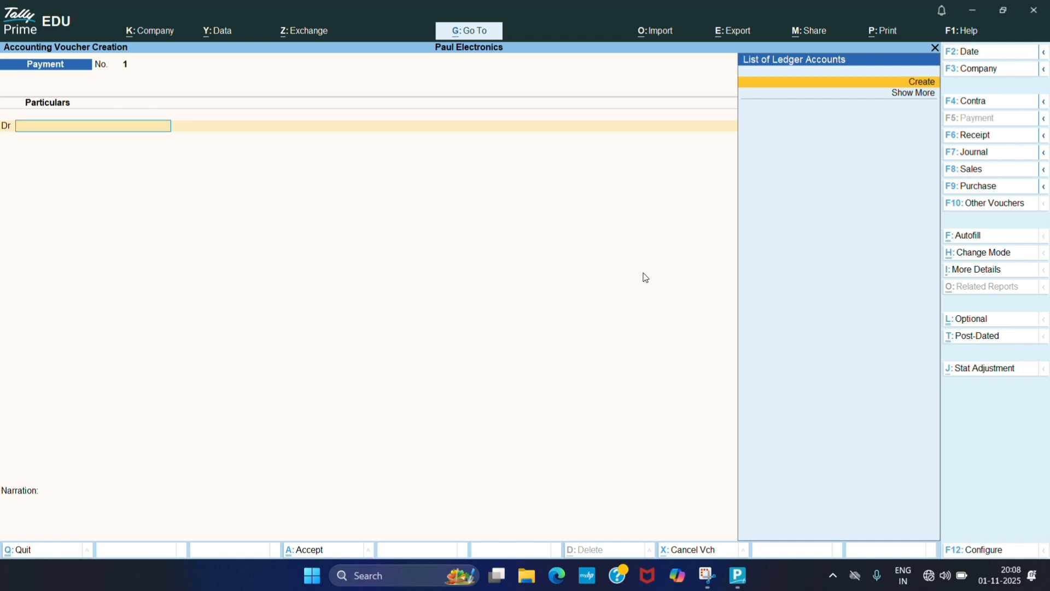
key(F8)
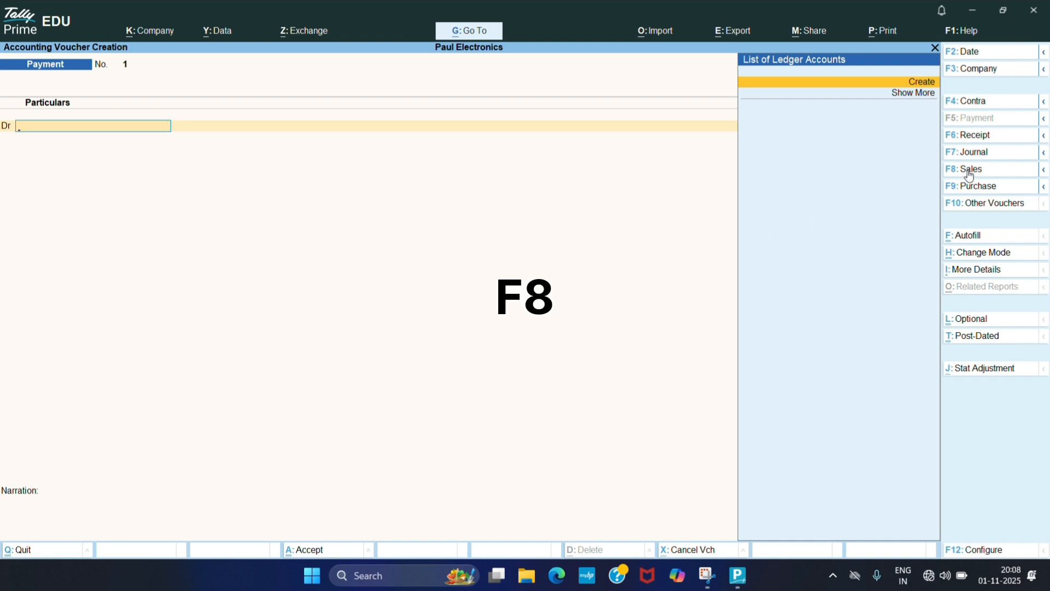
click(970, 176)
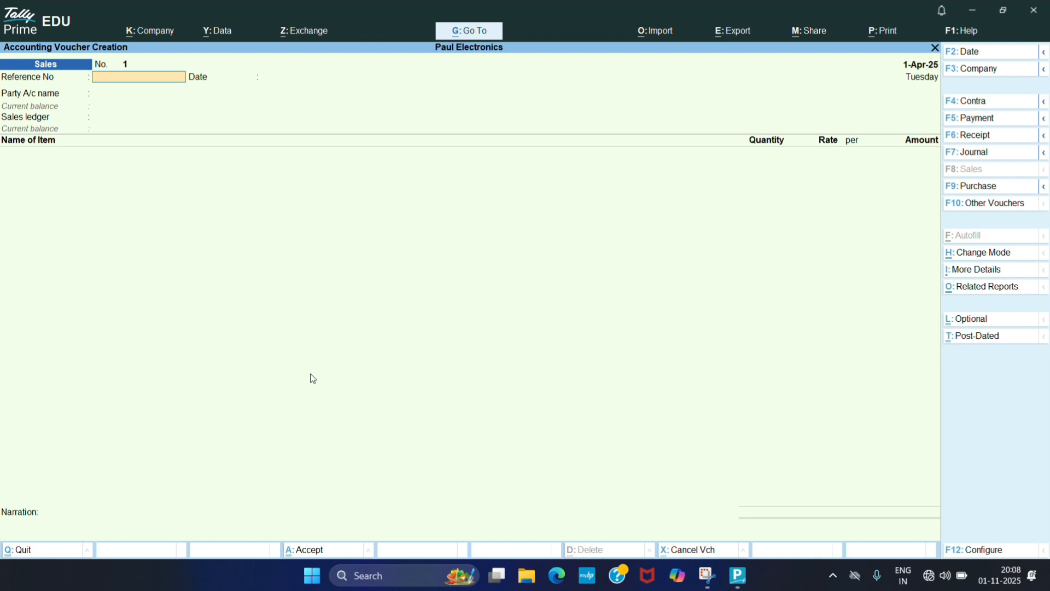
- Enter reference number 1 and keep the voucher date 1-Apr-25
text(1)
key(Return)
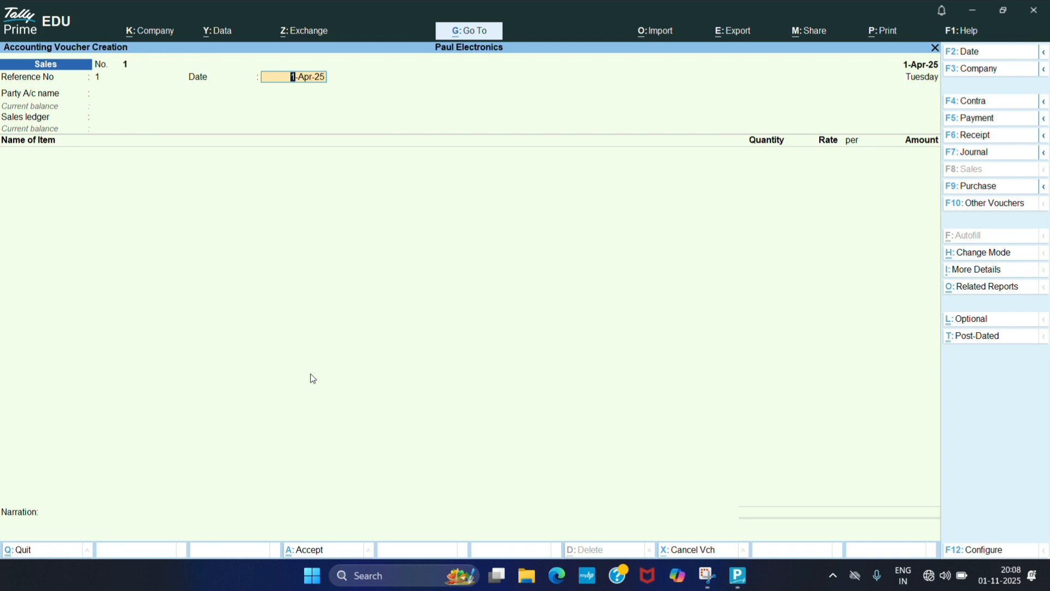
key(Return)
key(BackSpace)
key(F2)
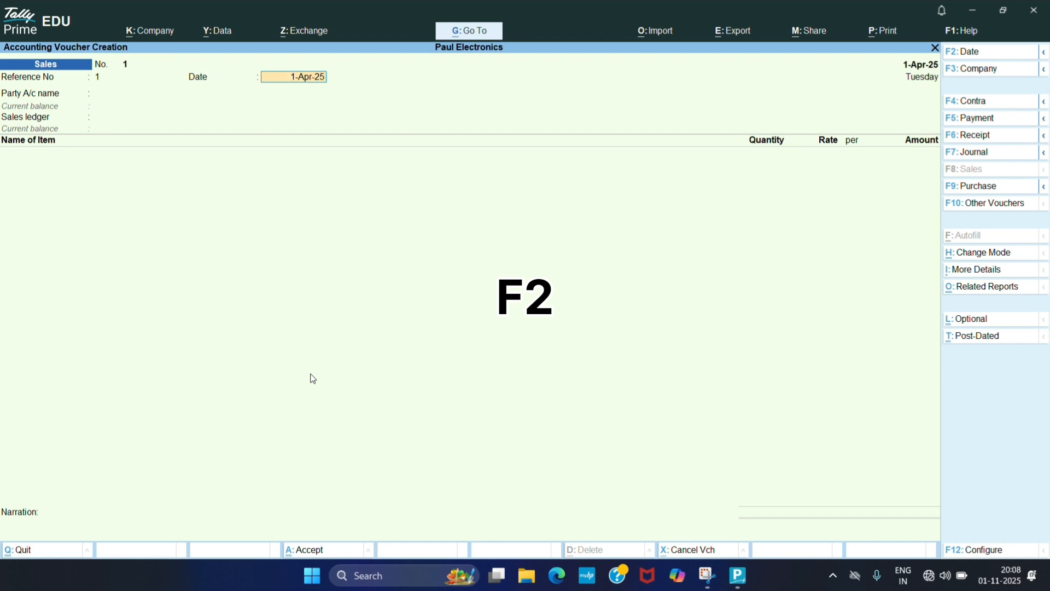
key(Return)
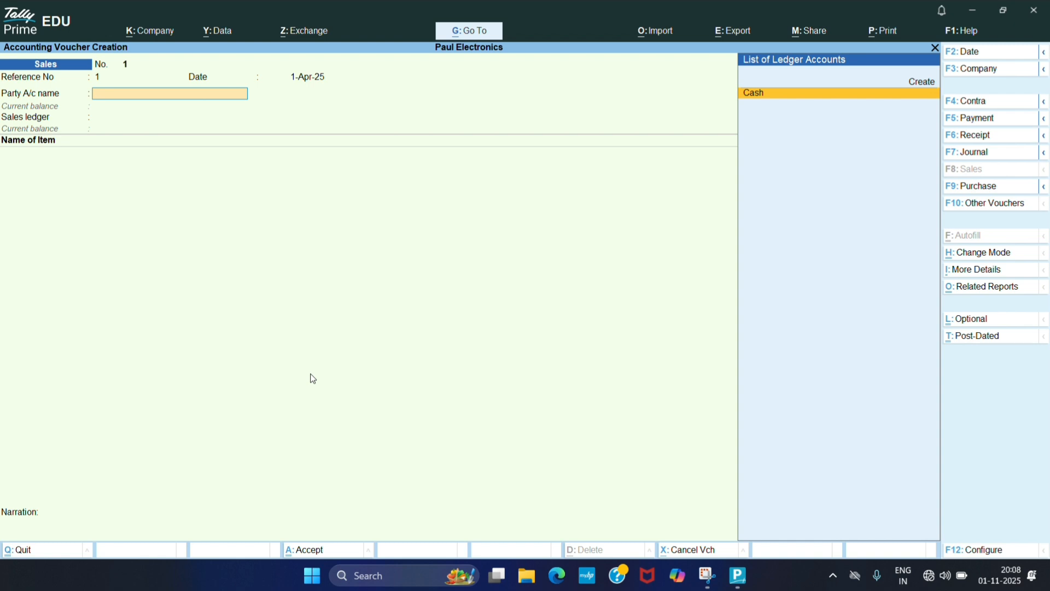
- Create a new party ledger from the party account field and enter the party's name
key(alt+c)
key(alt)
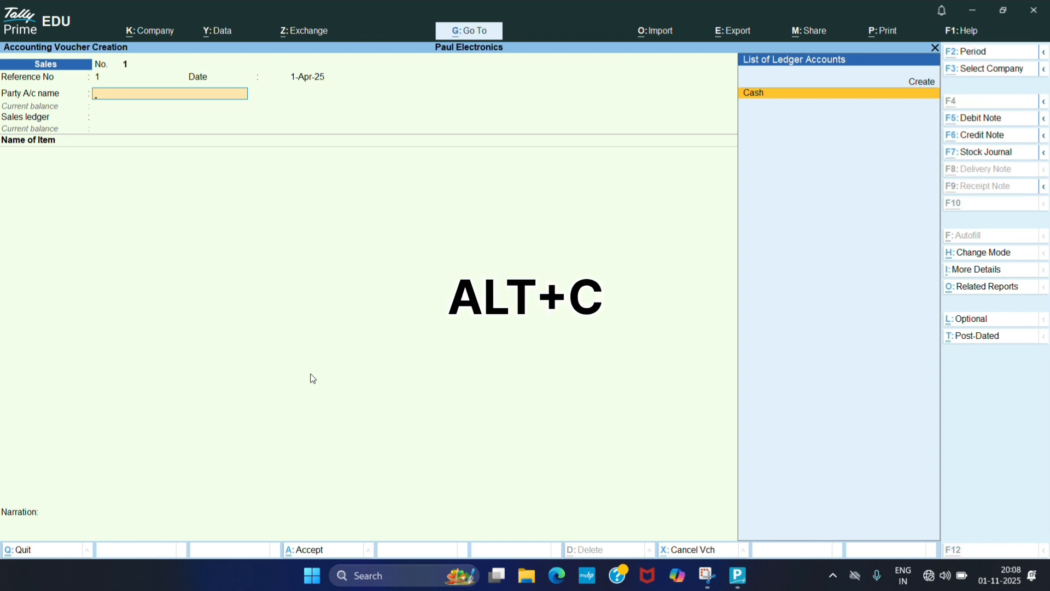
key(alt+c)
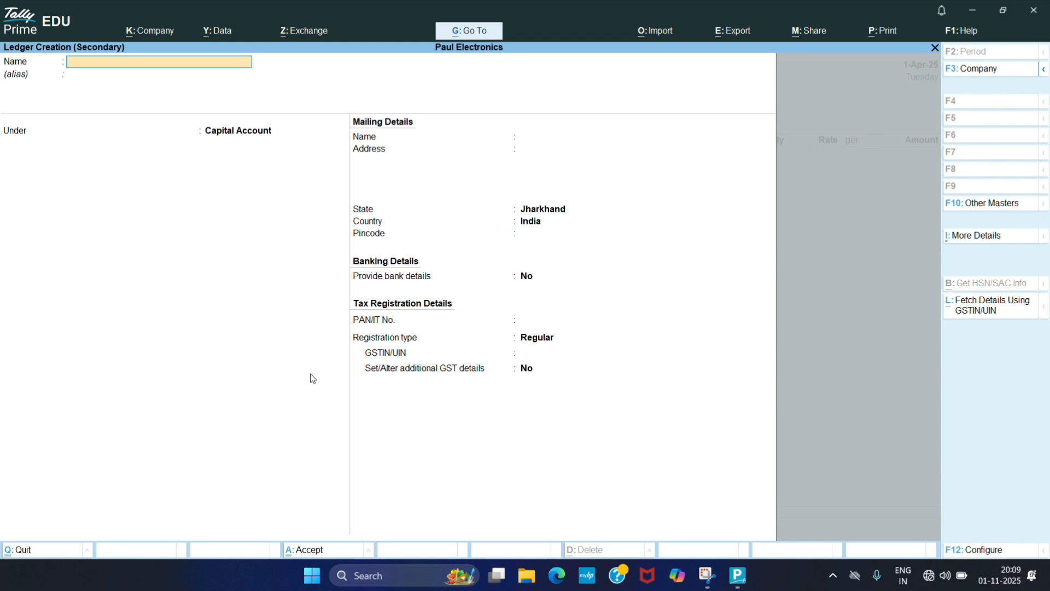
key(Return)
key(Return)
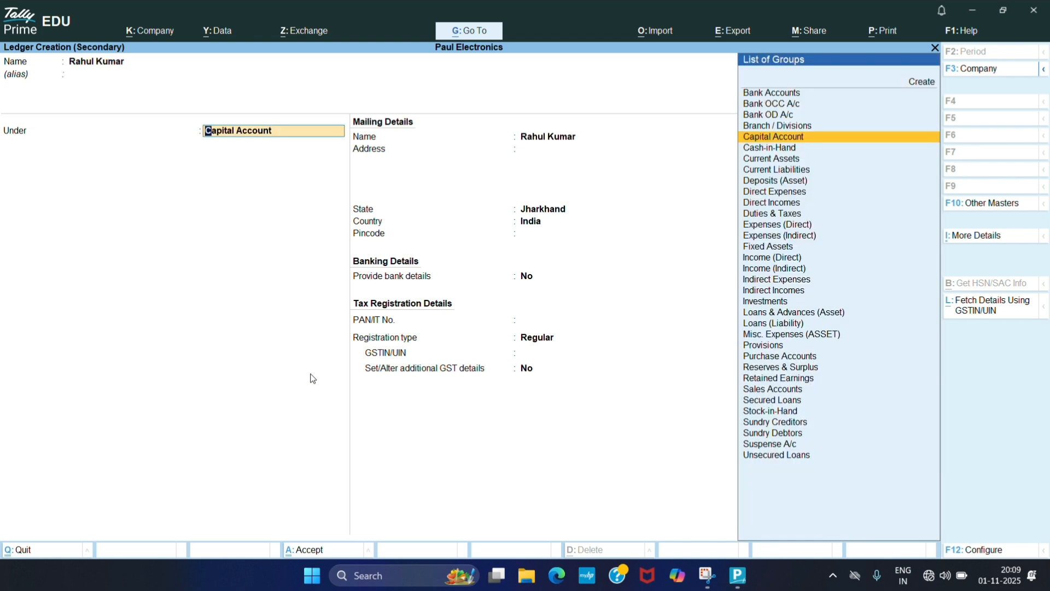
- Place the party ledger under Sundry Debtors, keeping bill-by-bill balances
text(Sundry)
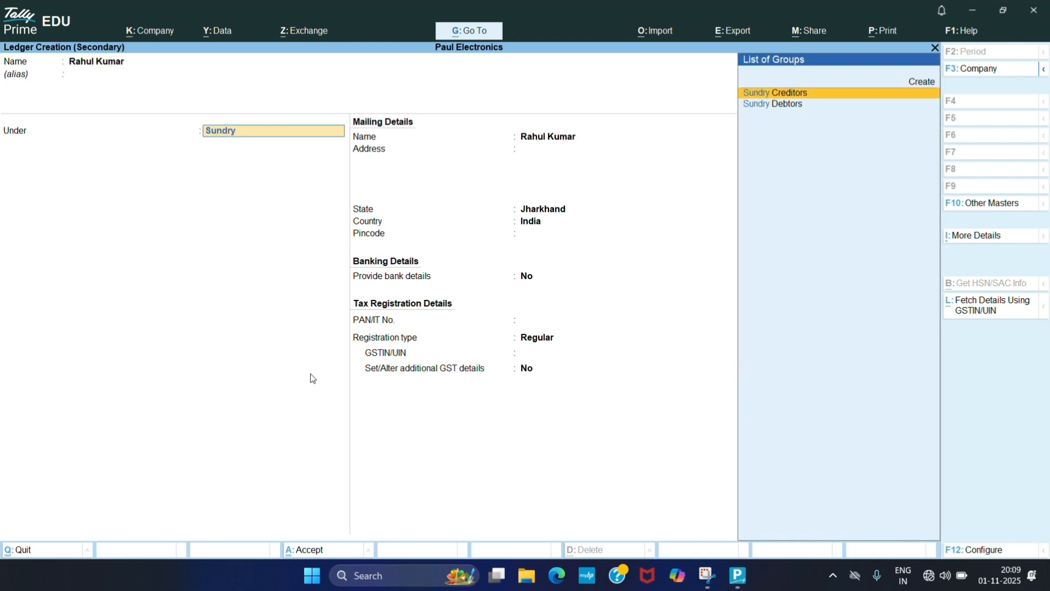
key(Down)
key(Return)
key(Return)
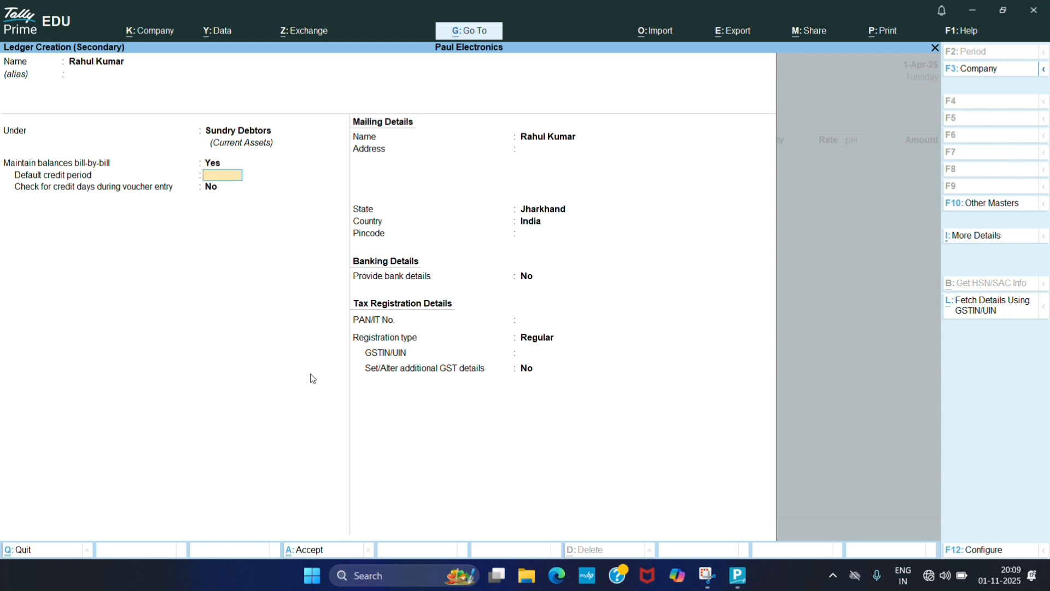
- Keep the Regular GST registration type, enter the party's GSTIN, and save the new debtor ledger
key(Return)
key(Return)
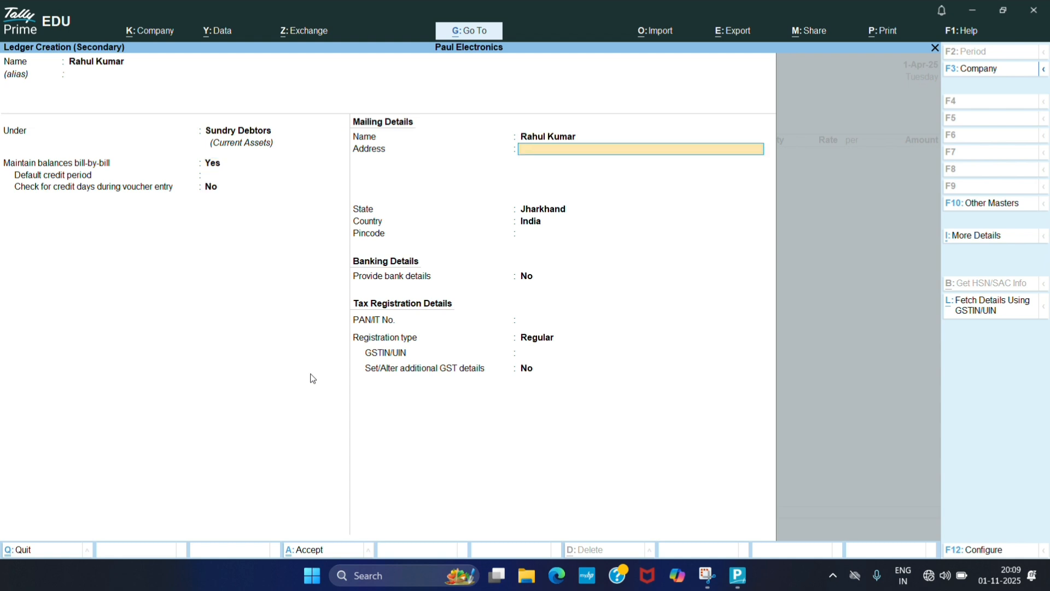
key(Return)
key(Return)
key(Return)
key(Return)
key(Return)
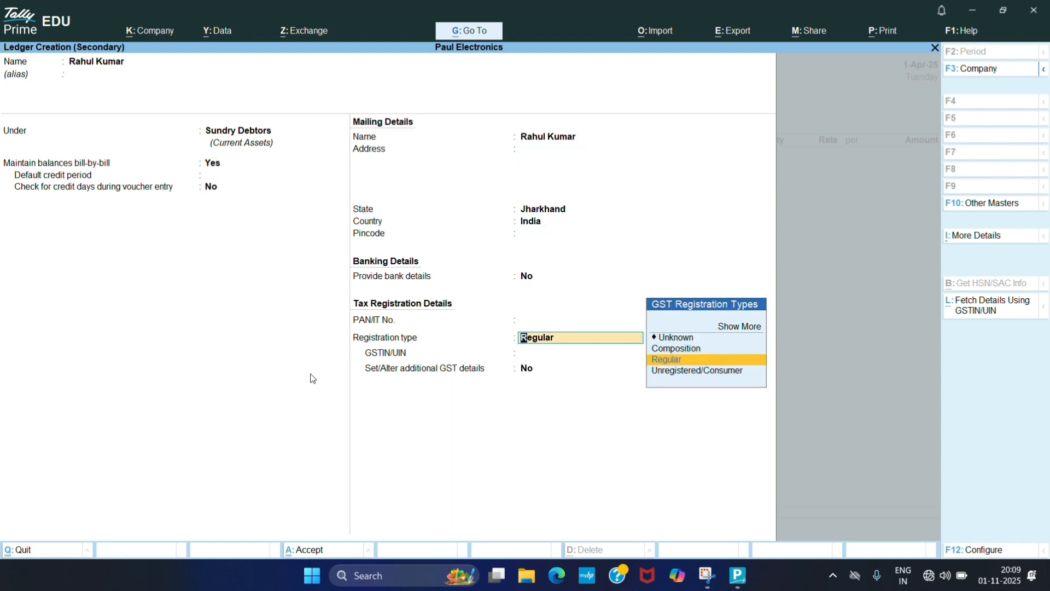
key(Return)
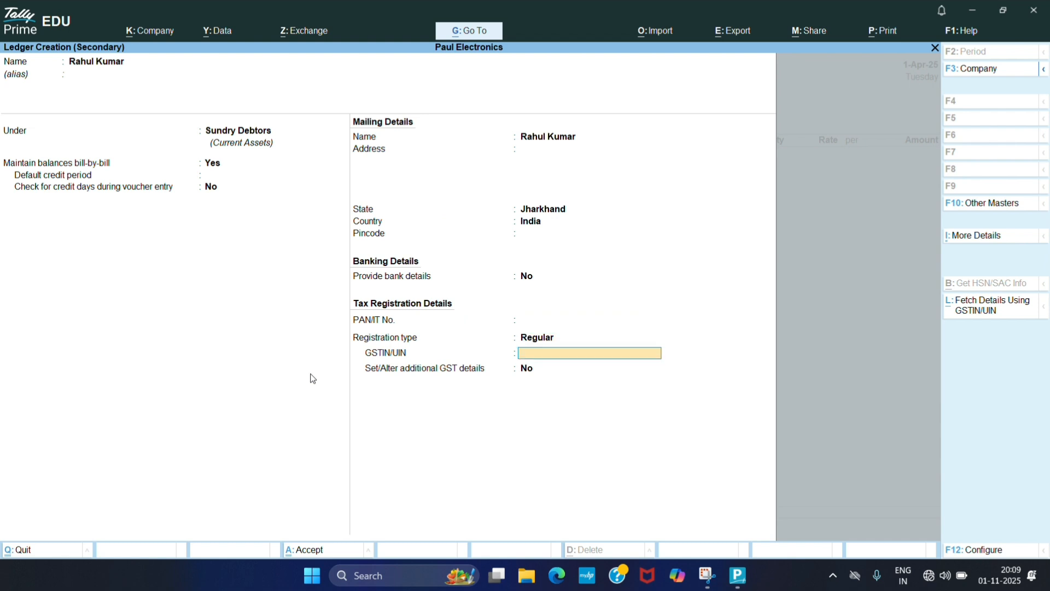
text(12346852)
key(Return)
key(Return)
key(Return)
key(Return)
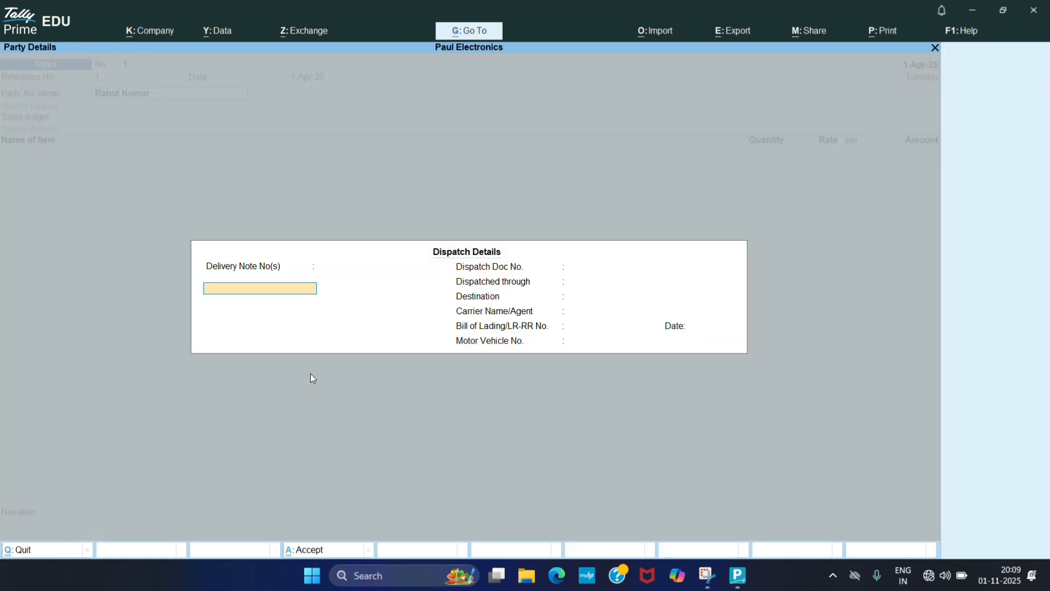
- Enter delivery note number 5 dated 1-Apr-25 in the dispatch details
key(Return)
key(BackSpace)
text(5)
key(Return)
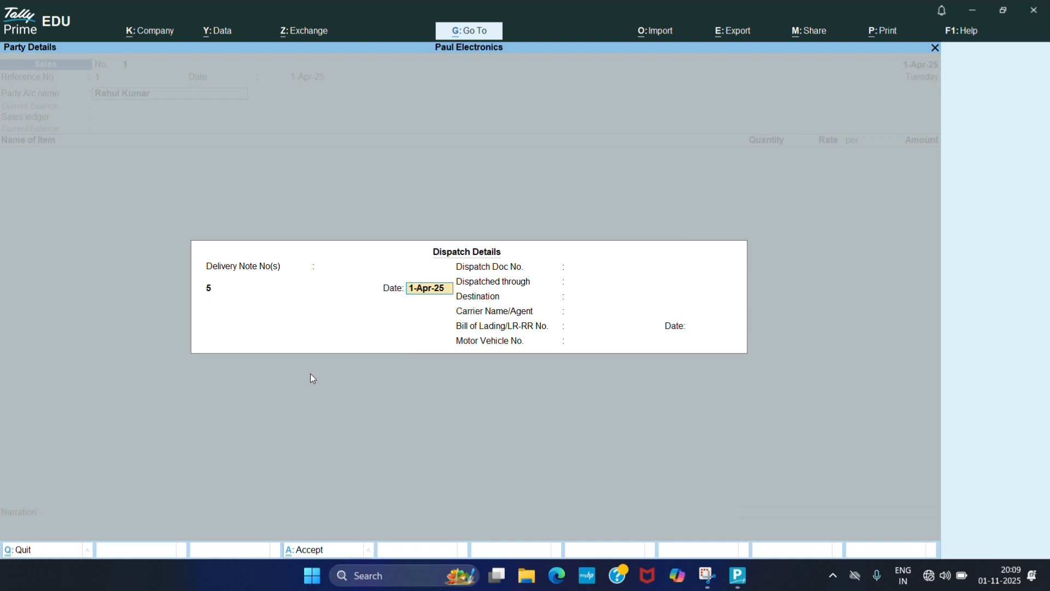
key(Return)
- Enter the buyer's delivery address as the dispatch destination
key(Return)
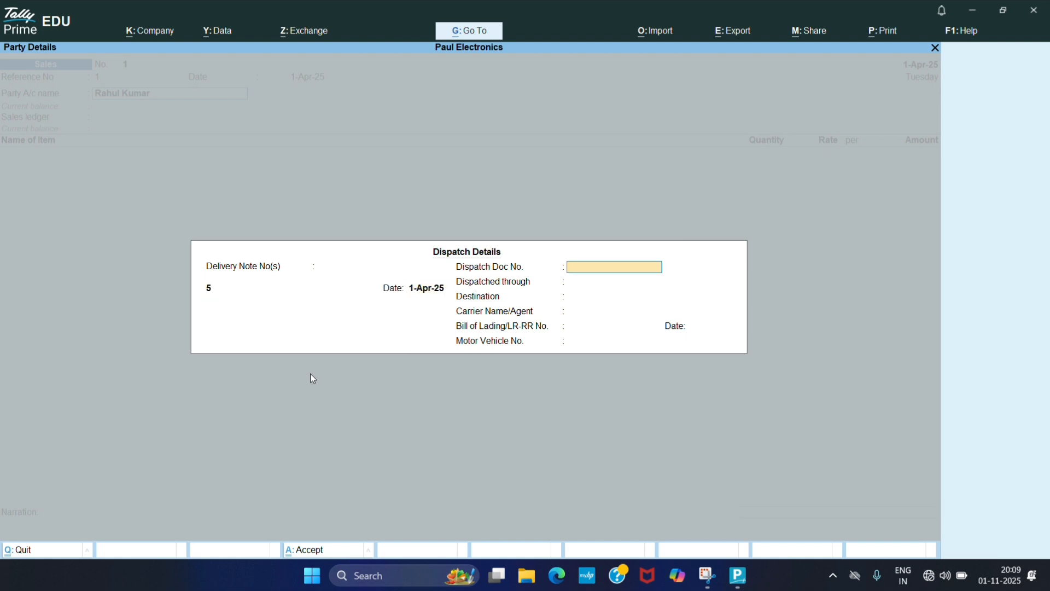
key(Return)
key(Return)
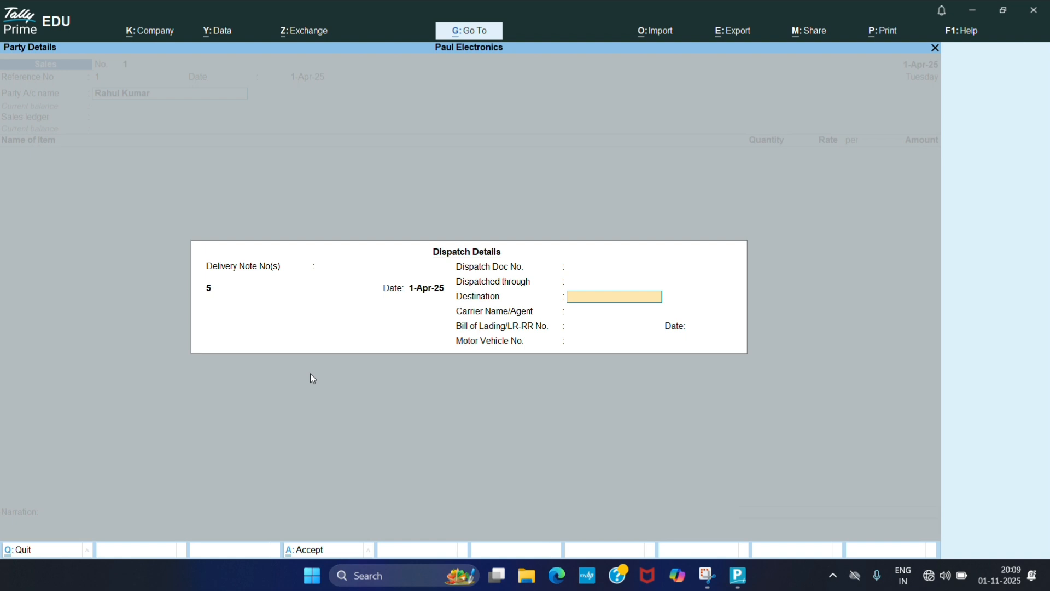
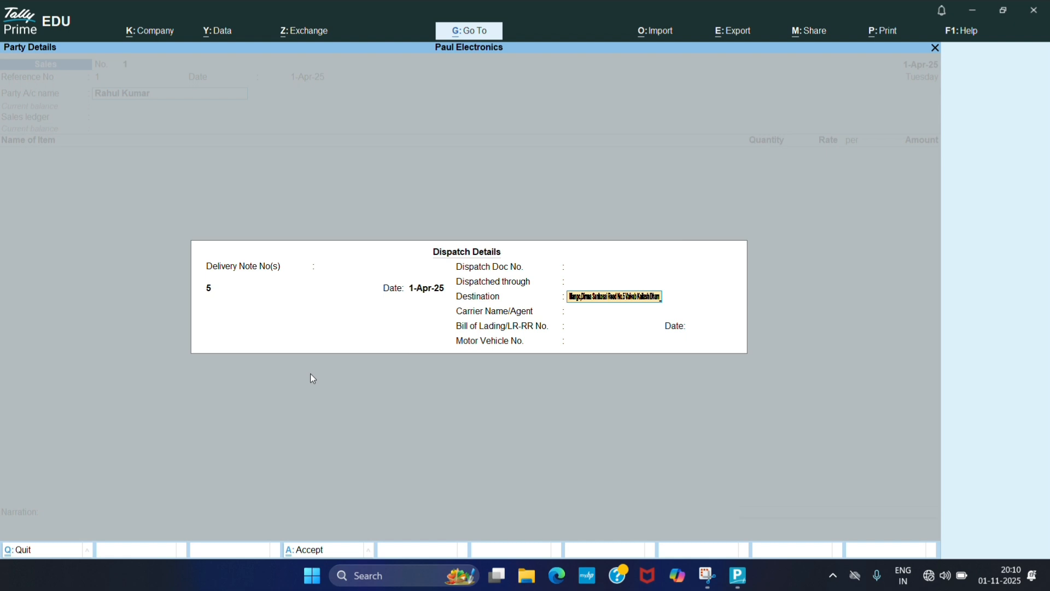
key(Return)
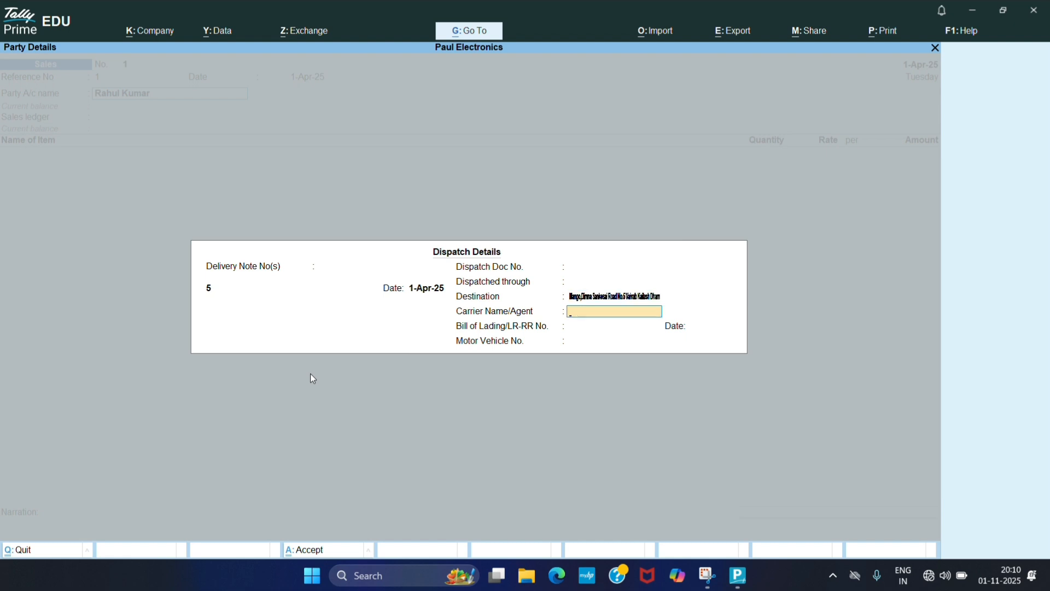
- Set the bill of lading date to 1-4-2025, then accept the dispatch and party details with Jharkhand as place of supply
key(Return)
key(Return)
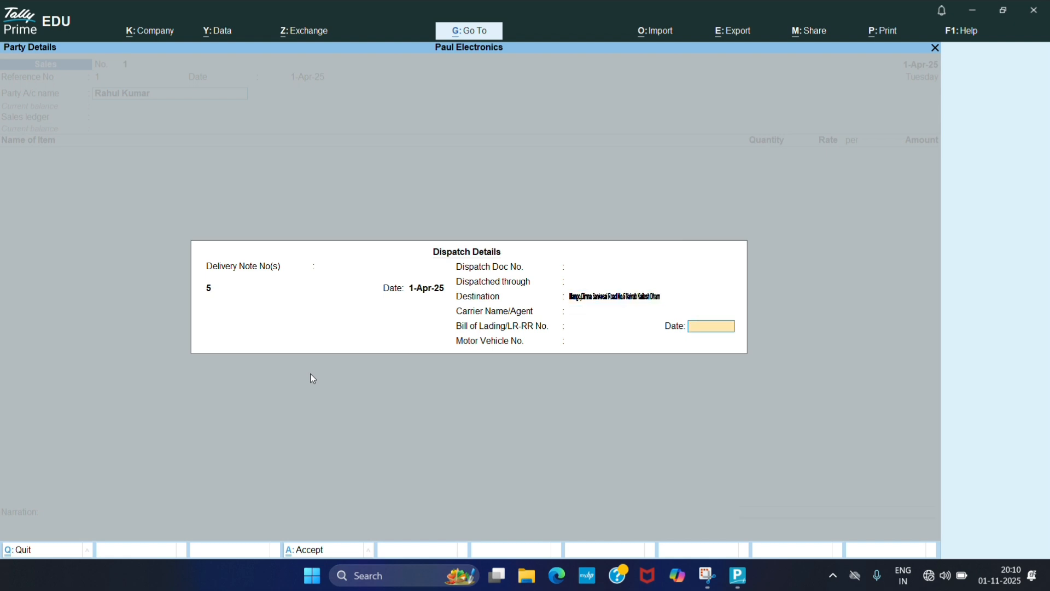
text(1-54)
key(BackSpace)
key(BackSpace)
text(4-2025)
key(Return)
key(Return)
key(Return)
key(Return)
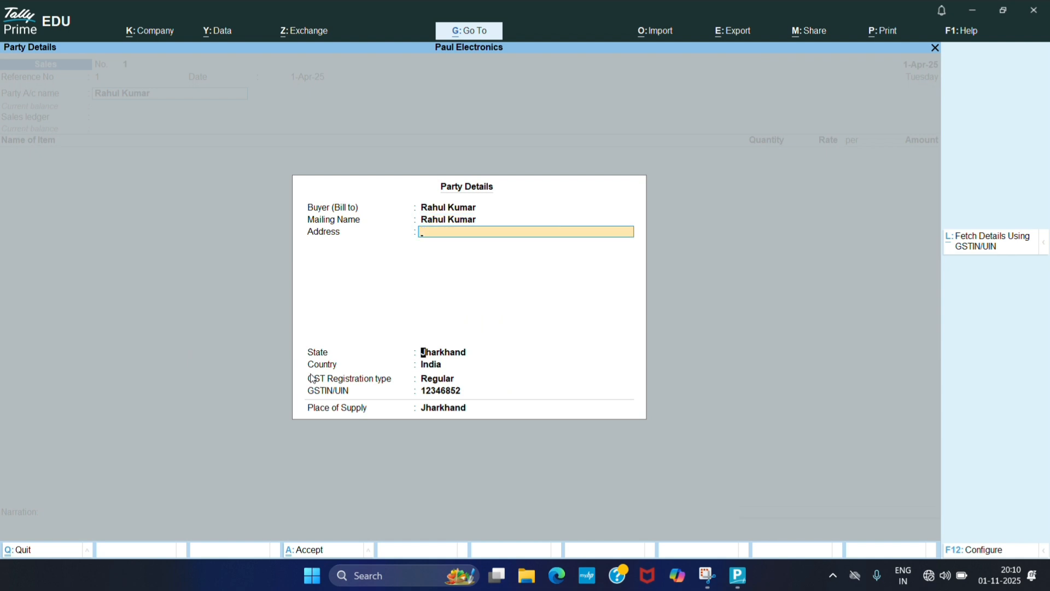
key(Return)
key(Return)
key(Return)
key(Return)
key(Return)
key(Return)
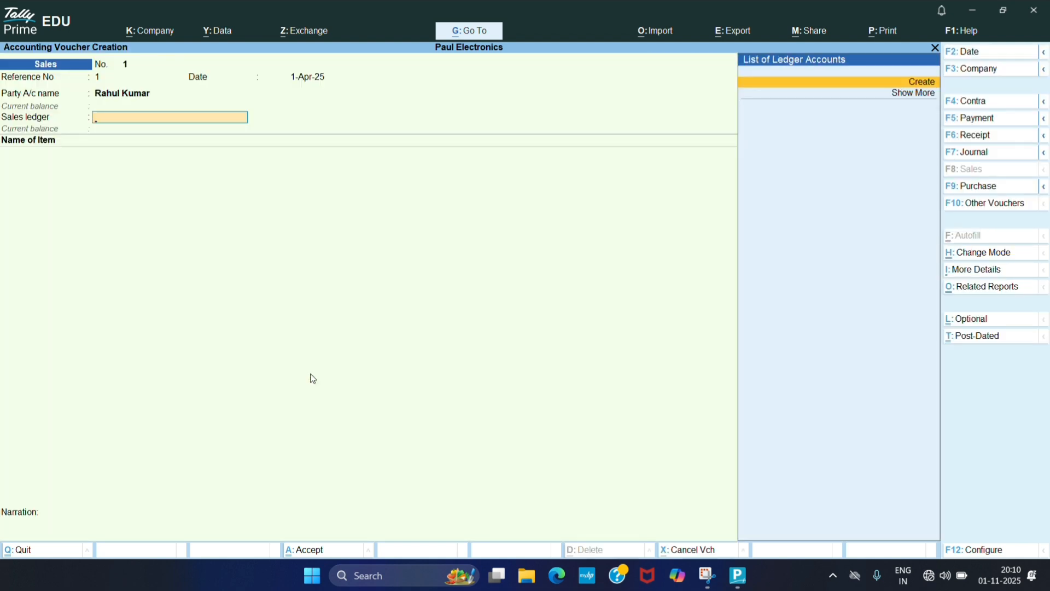
- Create a new sales ledger named Sales under the Sales Accounts group
key(alt)
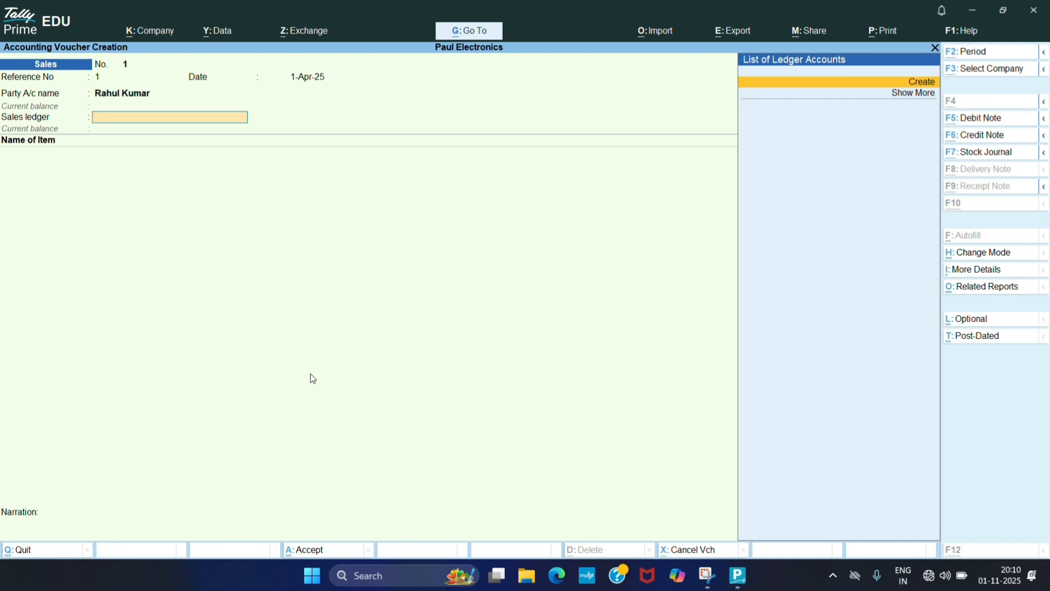
key(alt+c)
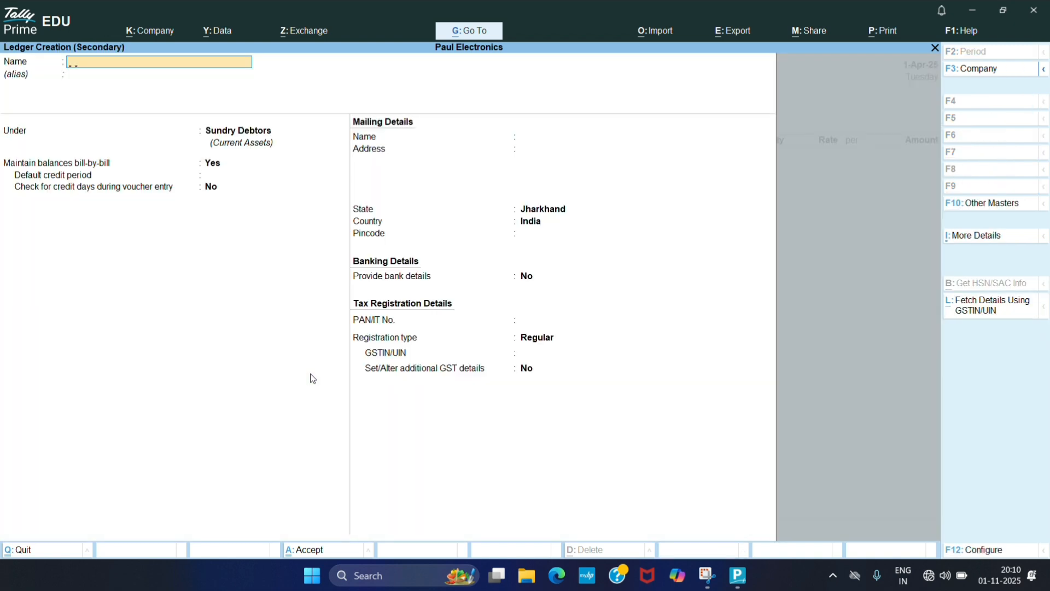
text(Sales)
key(Return)
text(Sal)
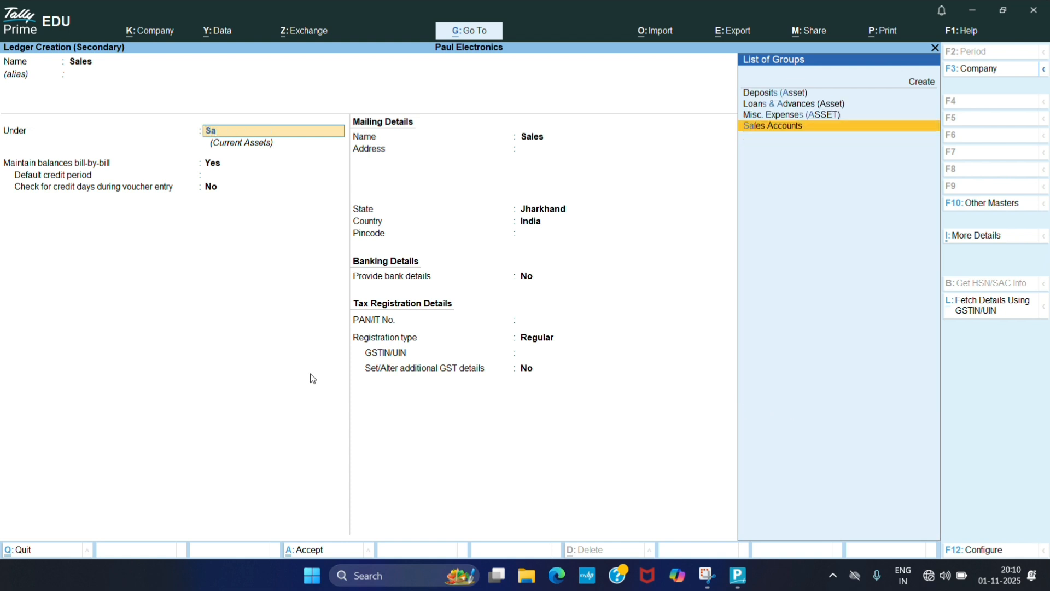
text(es)
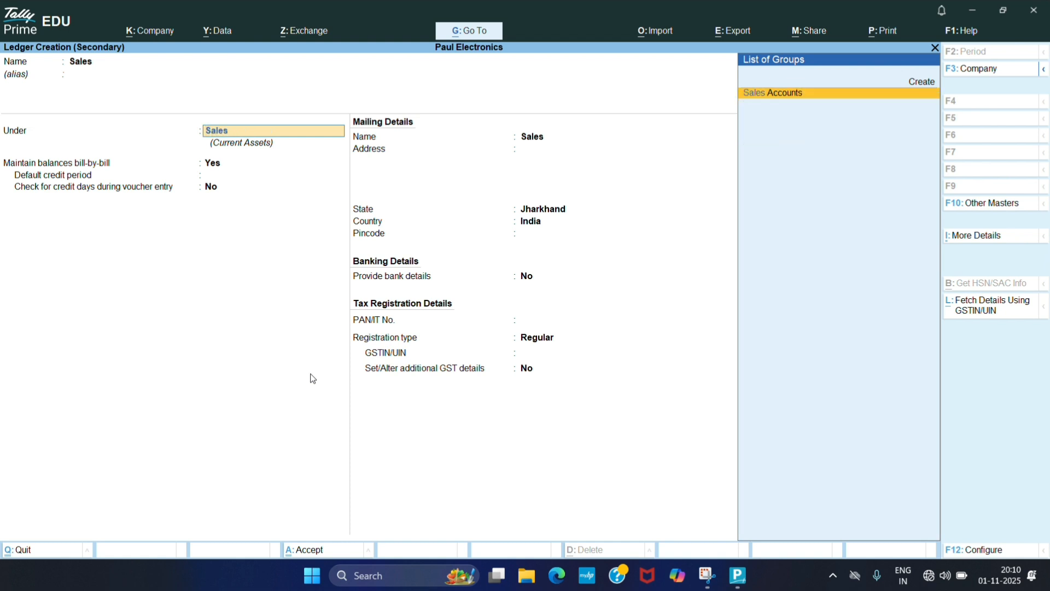
key(Return)
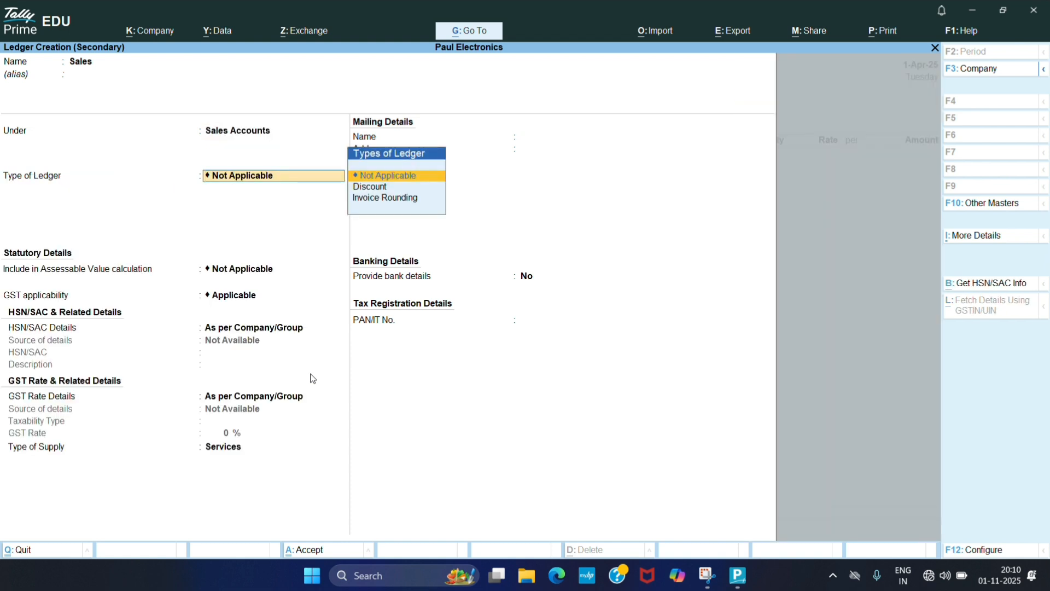
- Keep GST applicable and specify the ledger's GST rate details here as Taxable at 18%
key(Return)
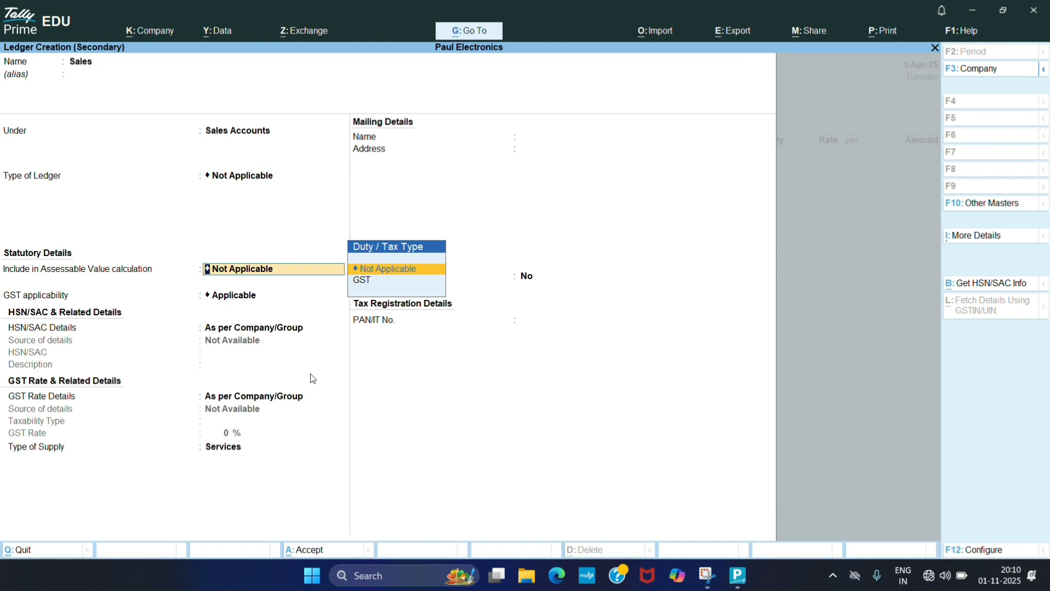
key(Return)
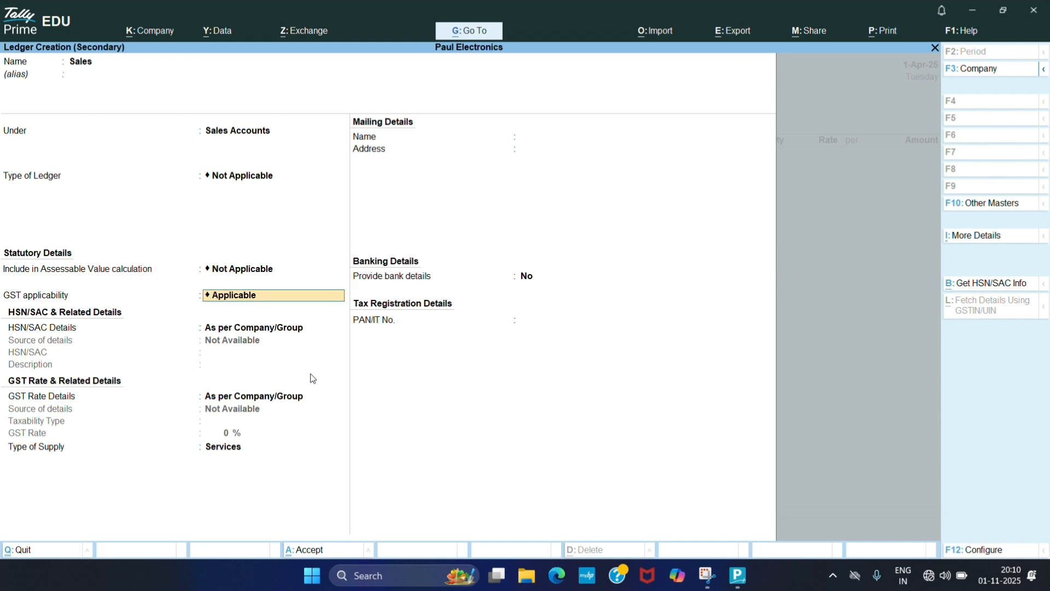
key(Return)
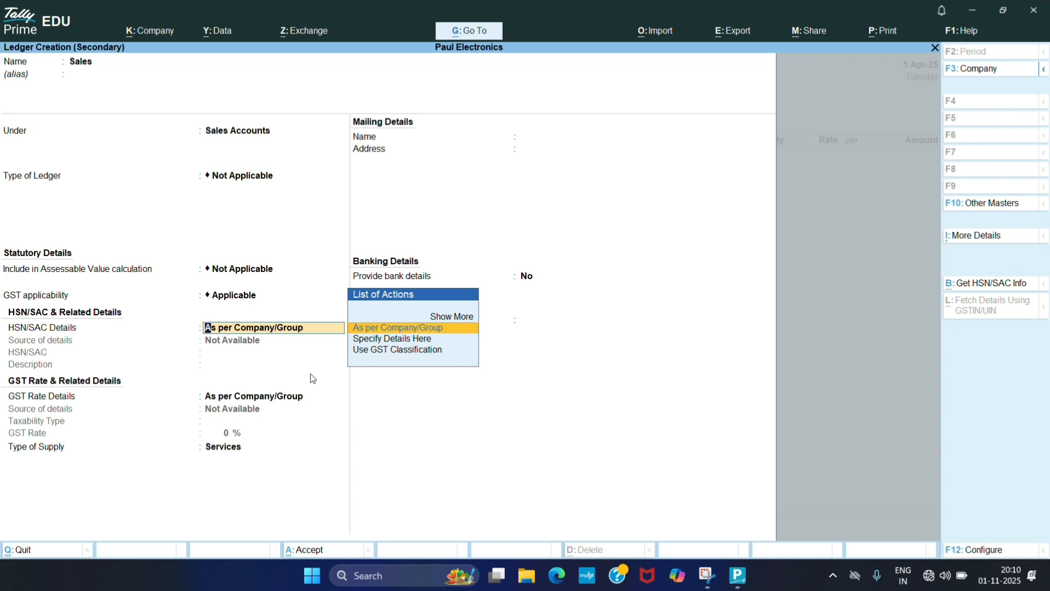
key(Return)
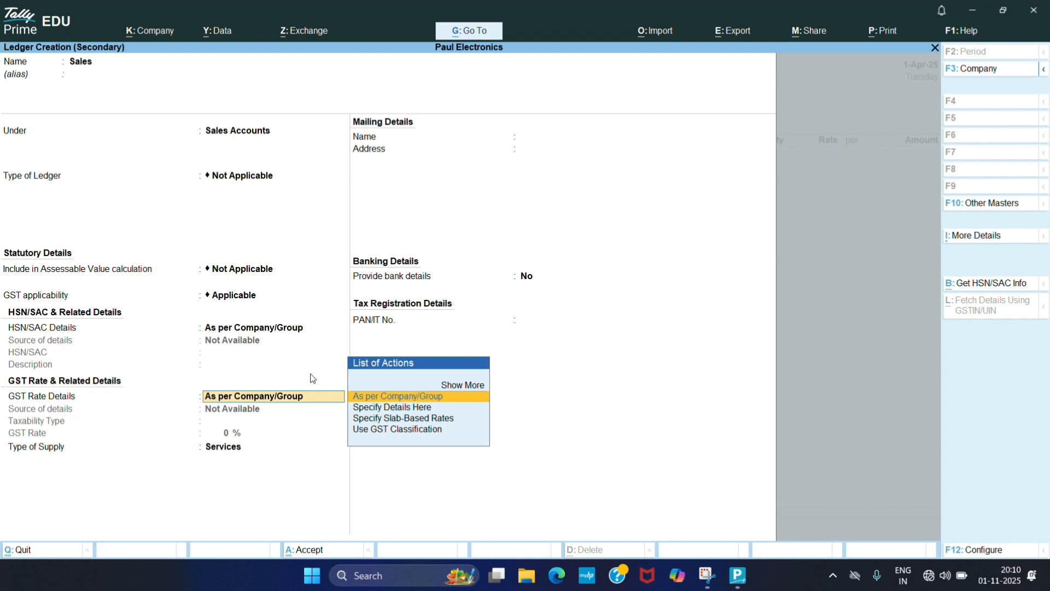
key(Down)
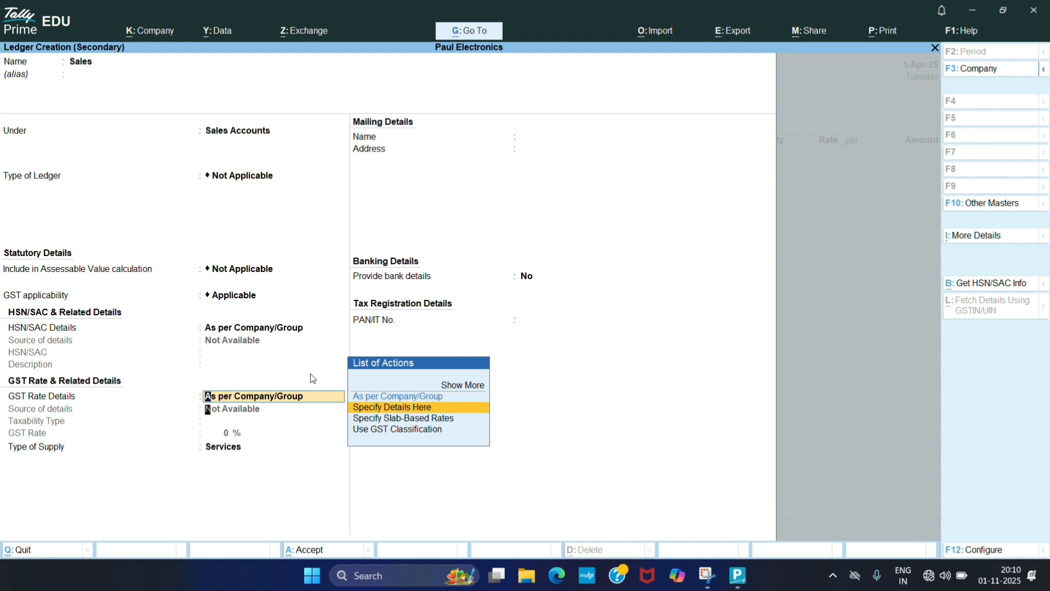
key(Return)
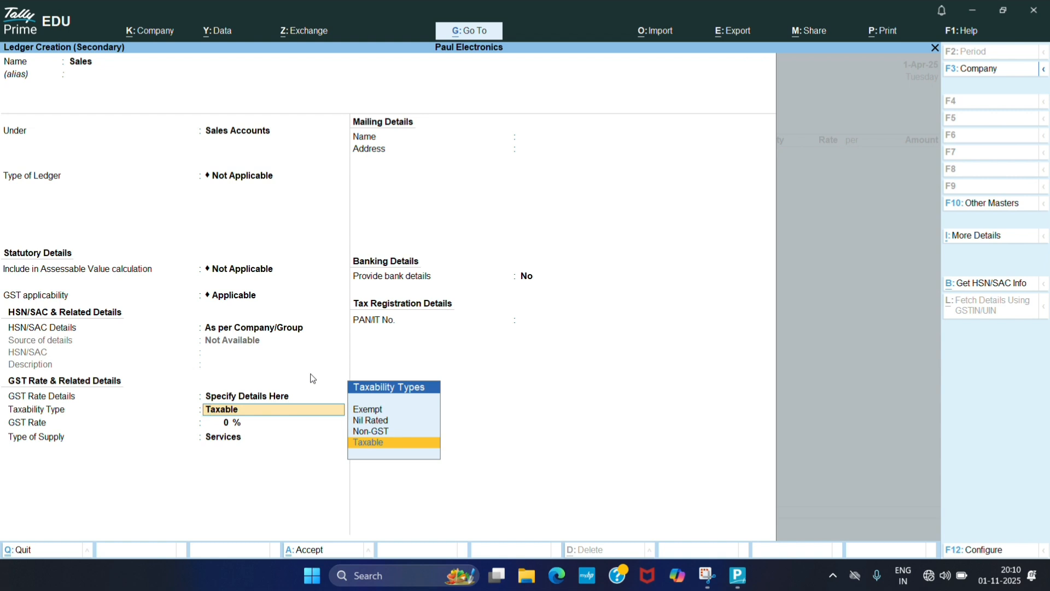
key(Return)
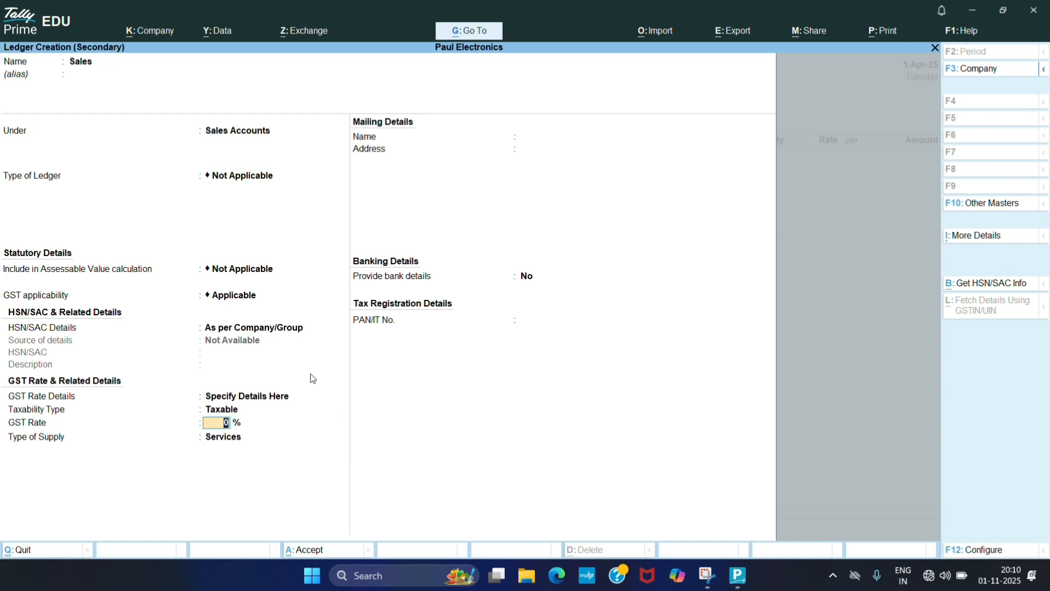
text(18)
key(Return)
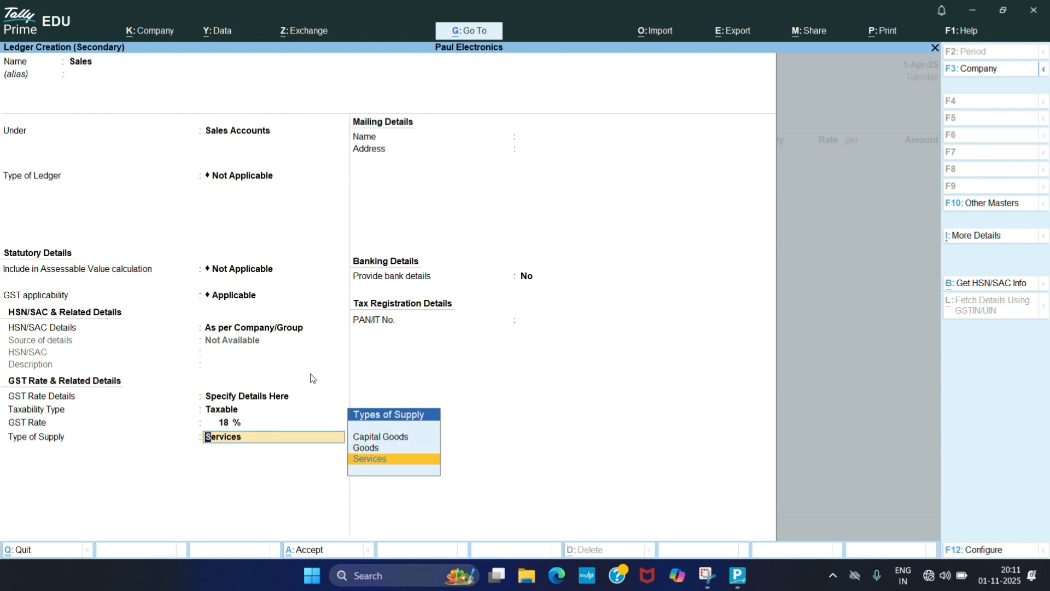
- Set the Sales ledger's type of supply to Goods and save the ledger
key(Up)
key(Up)
key(Down)
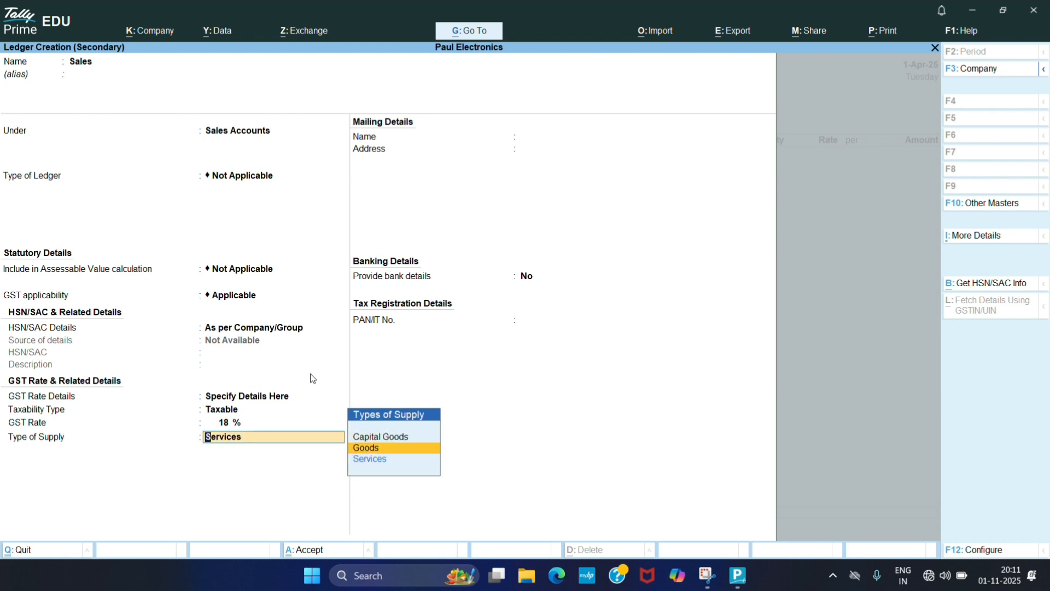
key(Down)
key(alt+c)
key(Up)
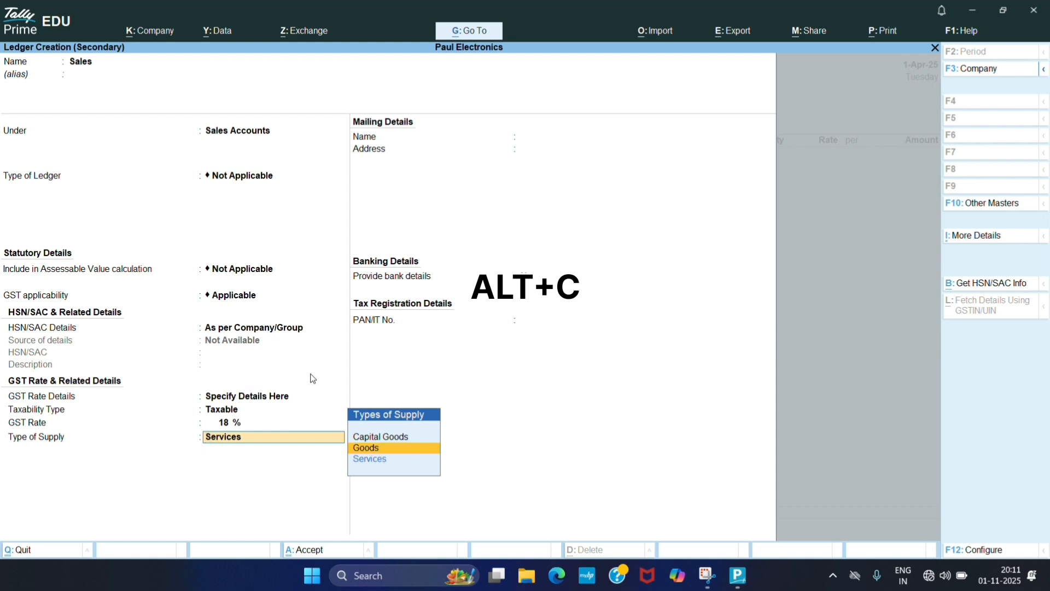
key(Return)
key(Return)
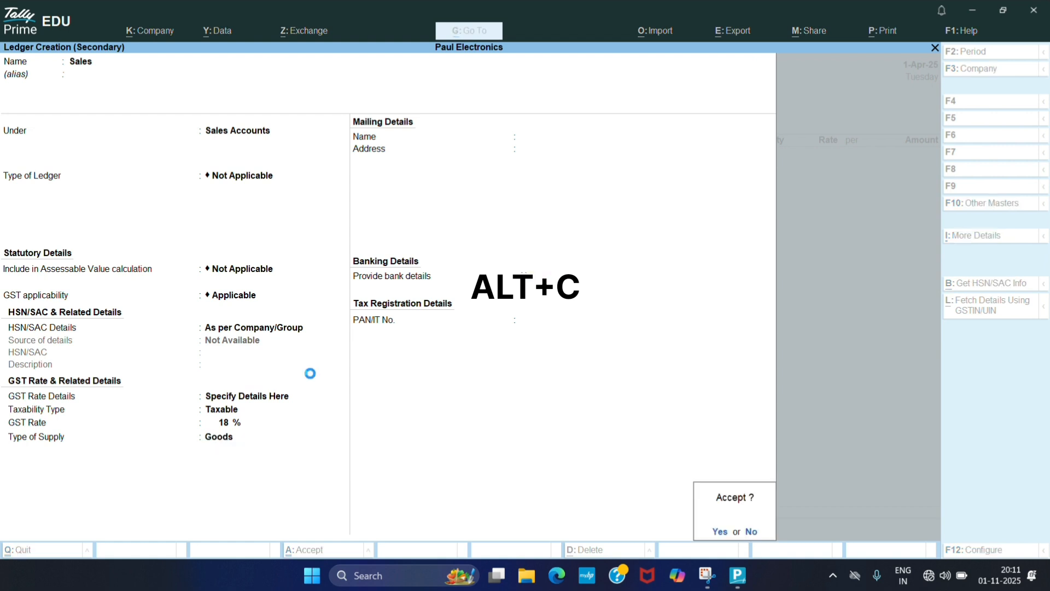
key(Return)
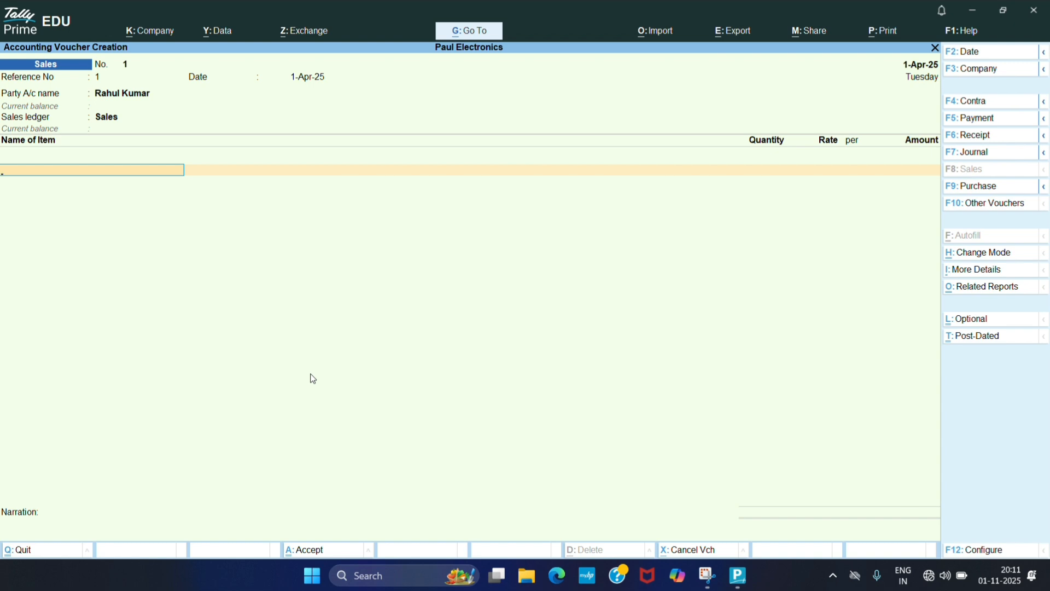
- Create a new stock item named Iphone 15 from the voucher's item field
key(alt+c)
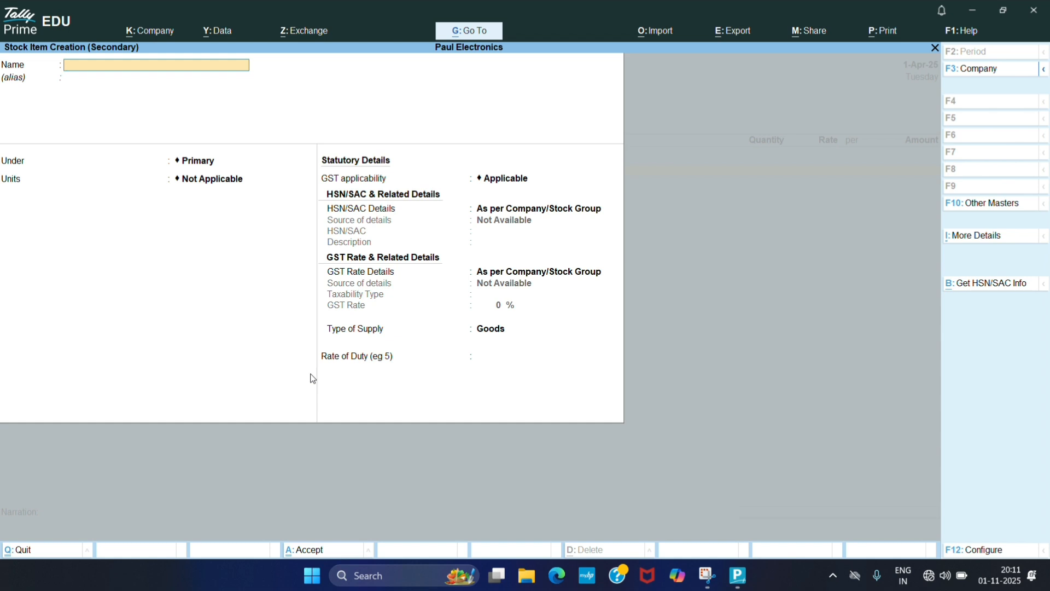
text(Iphone_15)
key(Return)
key(Return)
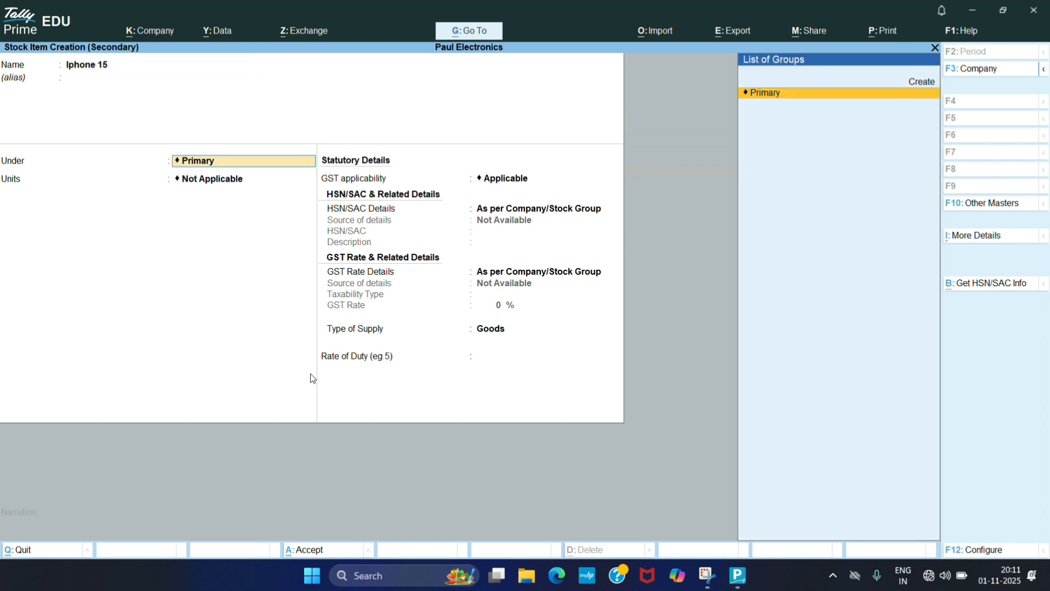
- Create a new stock group named Mobile under Primary for the item
key(alt+c)
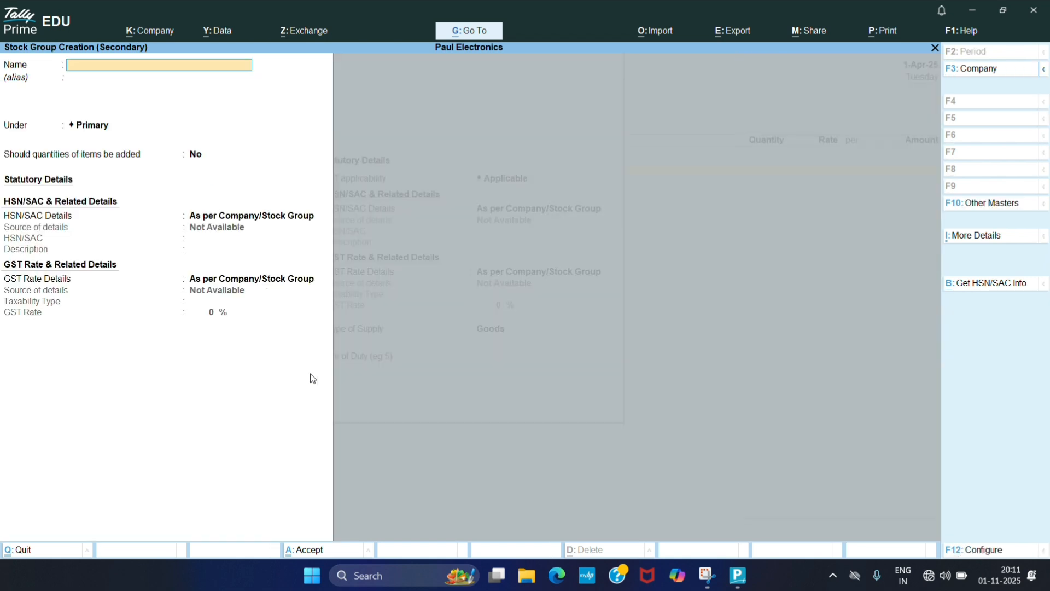
text(Mobile)
key(Return)
key(Return)
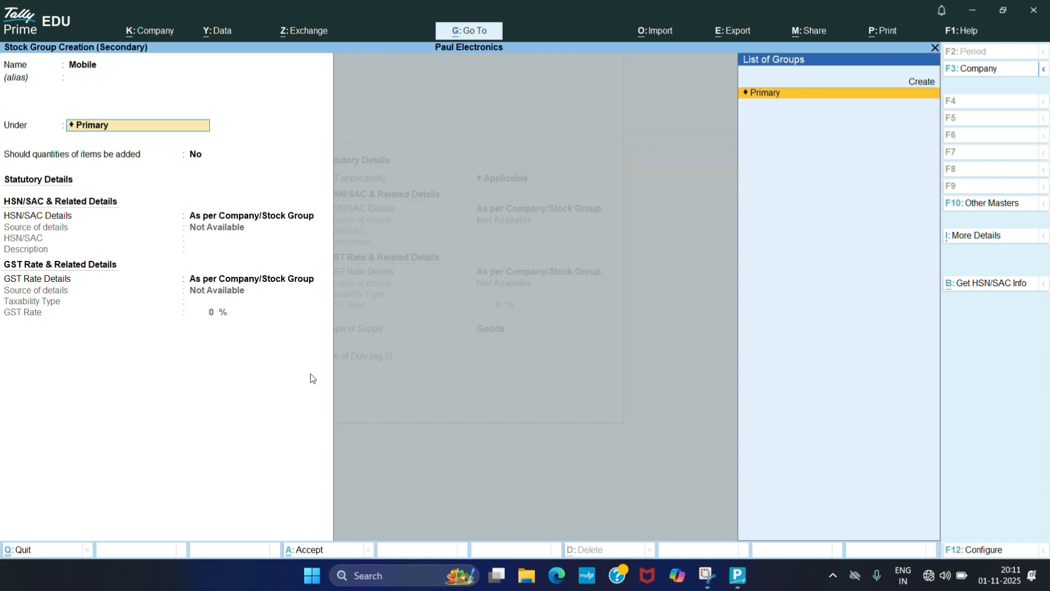
key(Return)
key(Return)
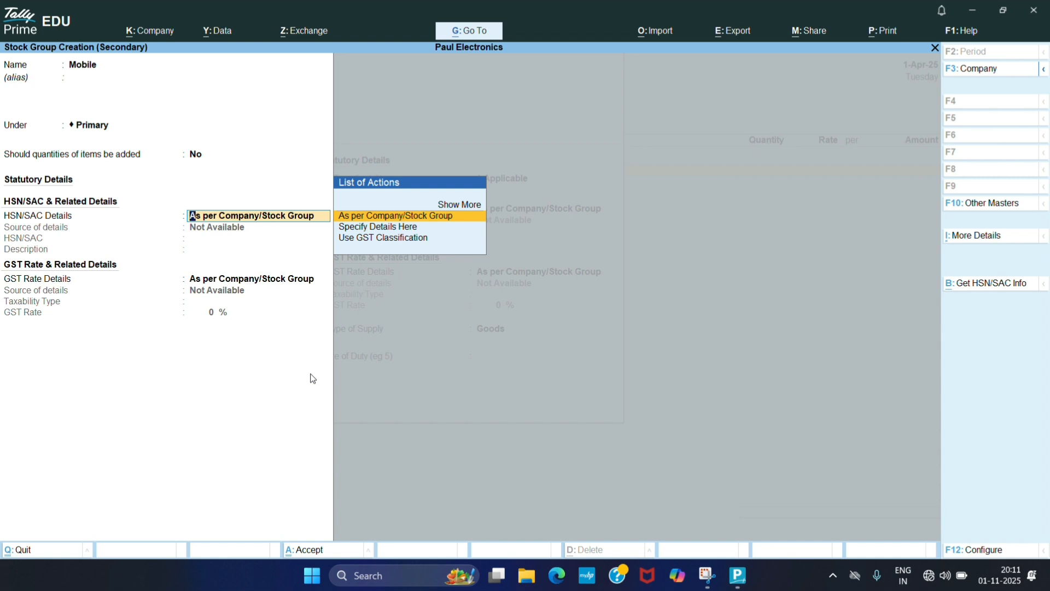
- Specify the Mobile group's HSN/SAC details here as 25473 with description Mobile
key(Down)
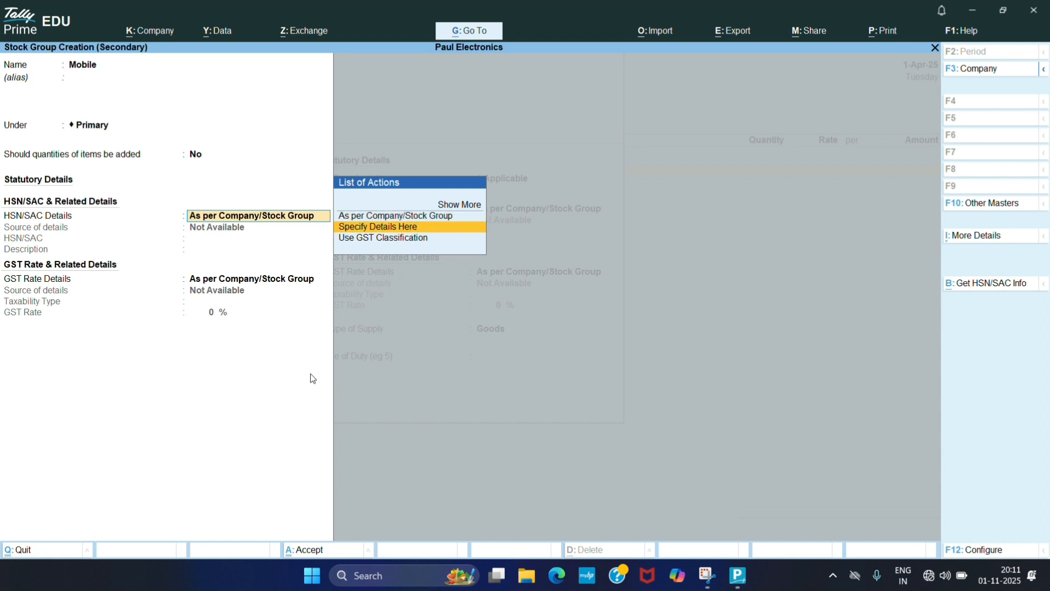
key(Return)
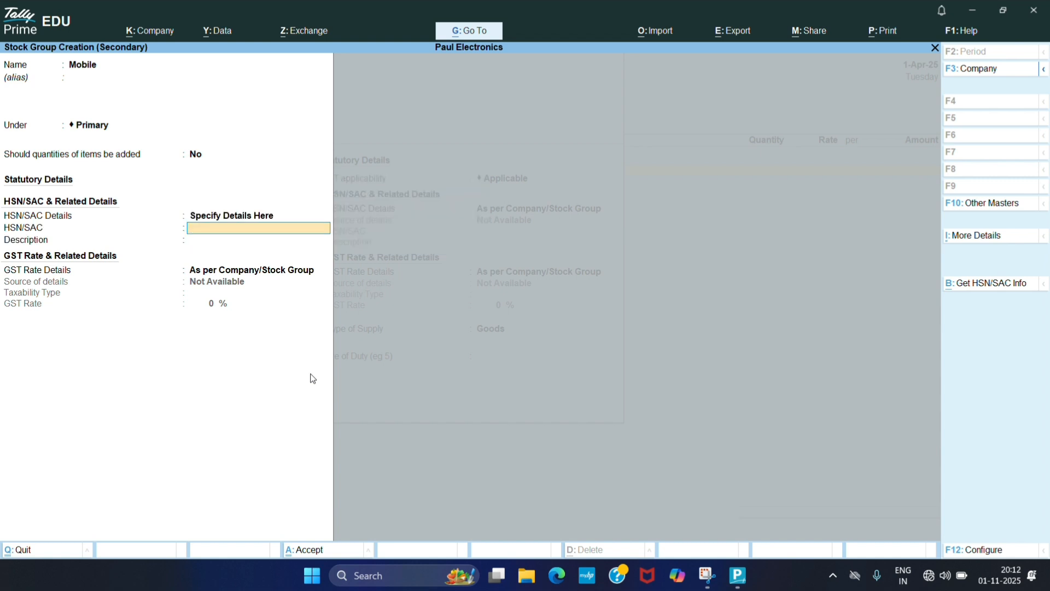
text(25473)
key(Return)
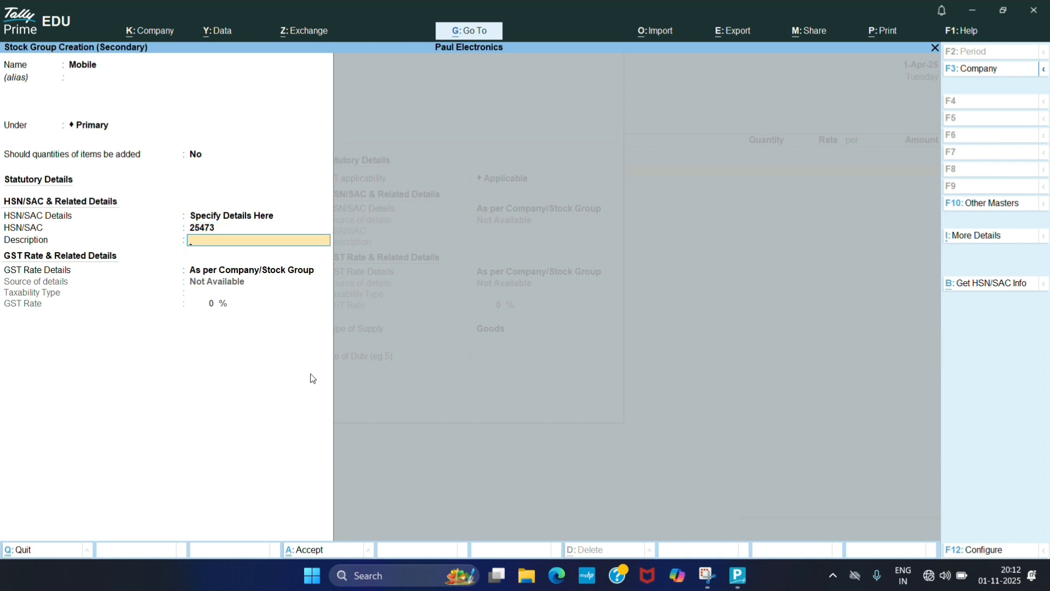
text(Mobile)
key(Return)
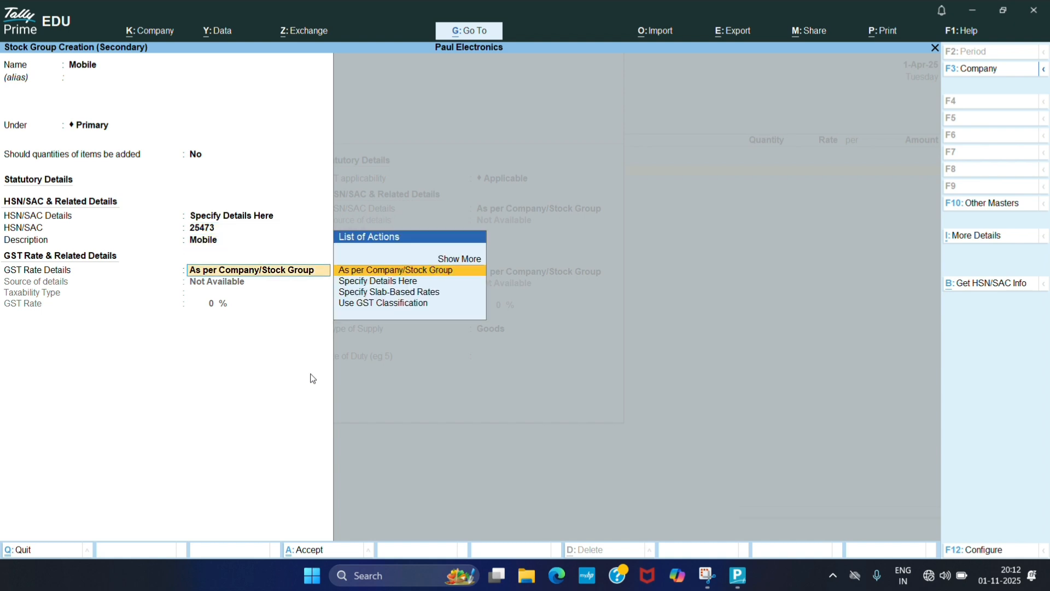
- Specify the group's GST rate details here as Taxable at 18% and save the stock group
key(Down)
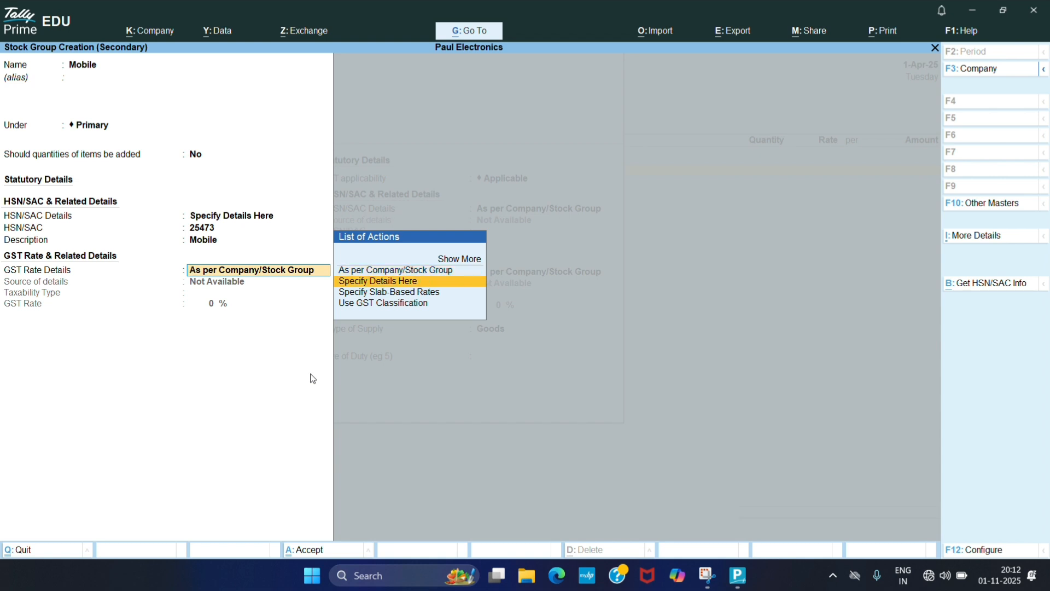
key(Return)
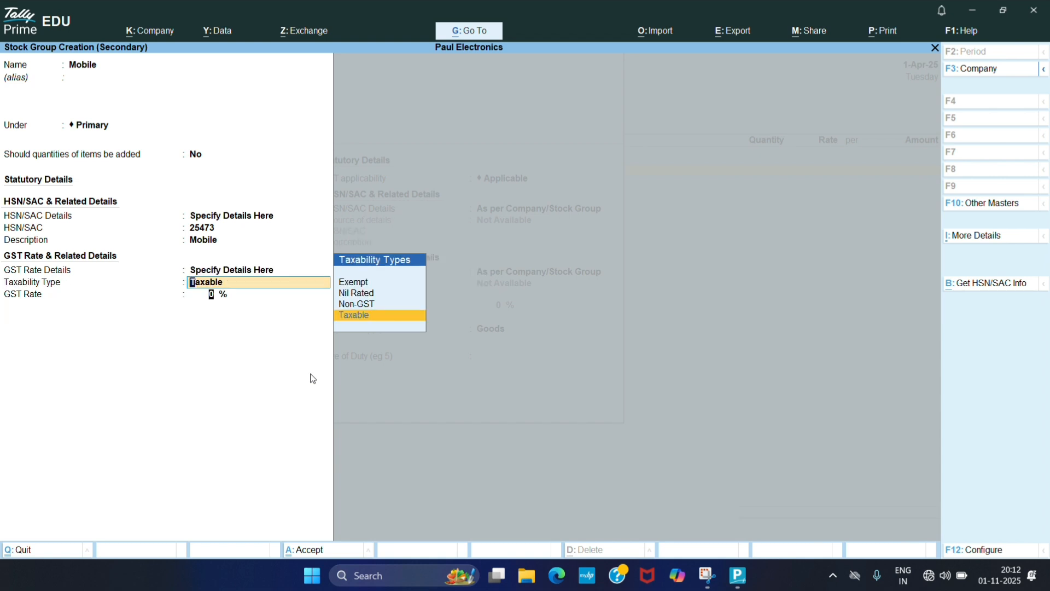
key(Return)
text(18)
key(Return)
key(Return)
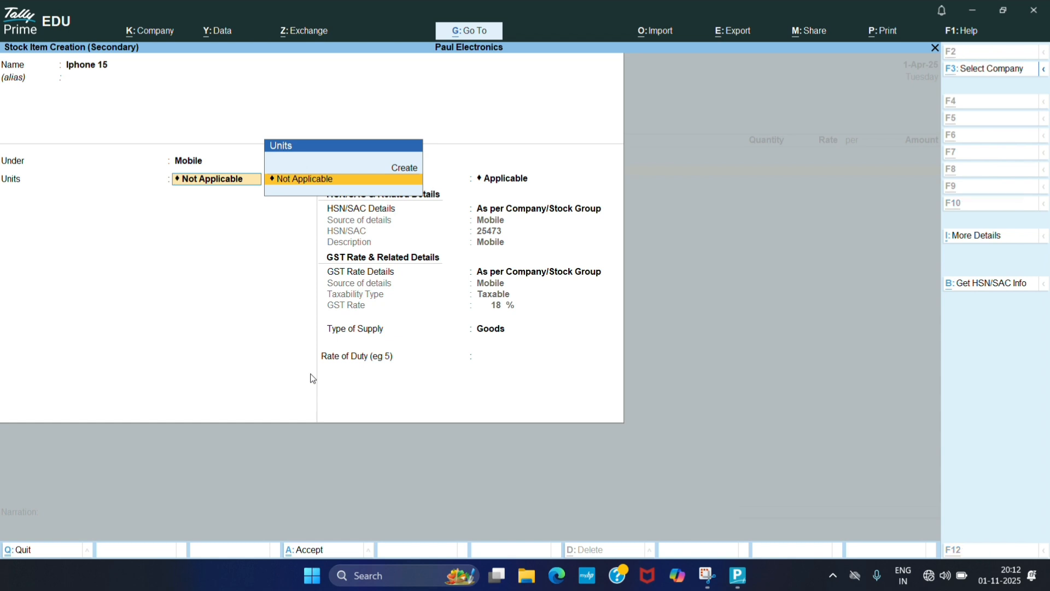
- Create a simple unit with symbol pcs and assign it as the item's unit
key(alt+c)
text(u)
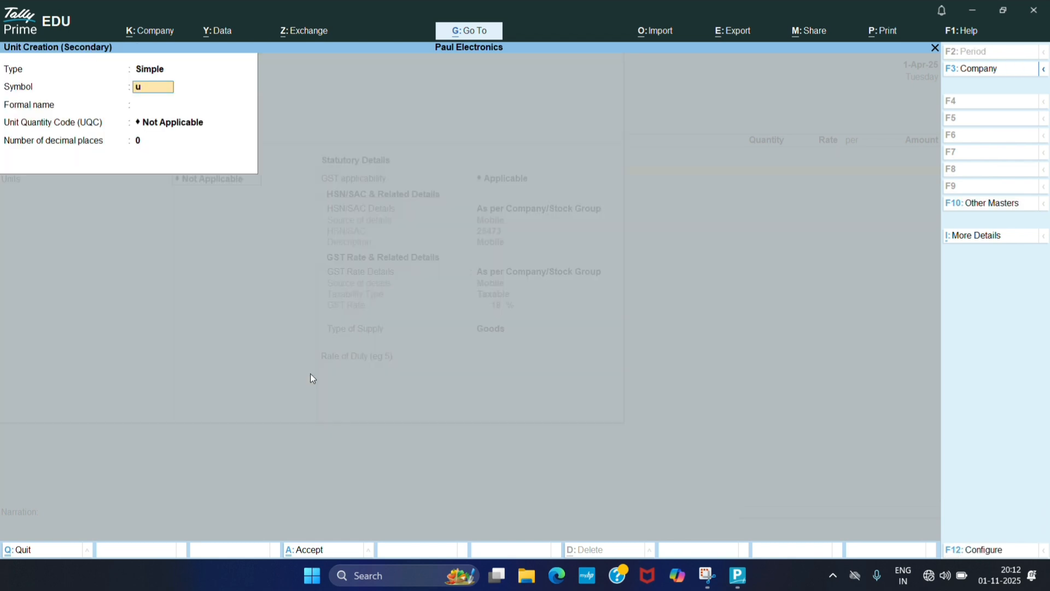
key(BackSpace)
text(pcs)
key(Return)
key(Return)
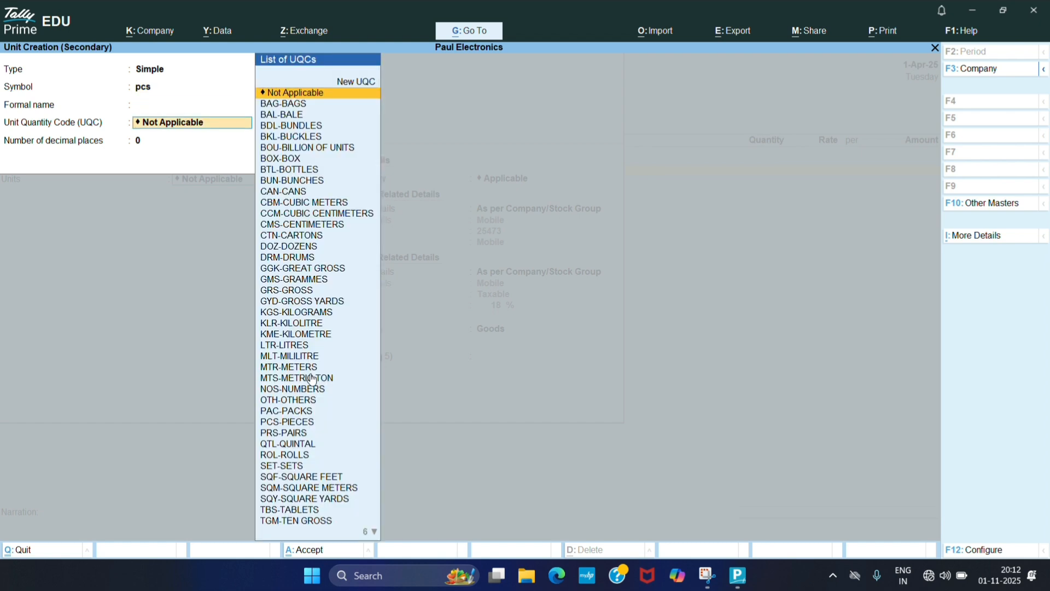
key(Return)
key(Return)
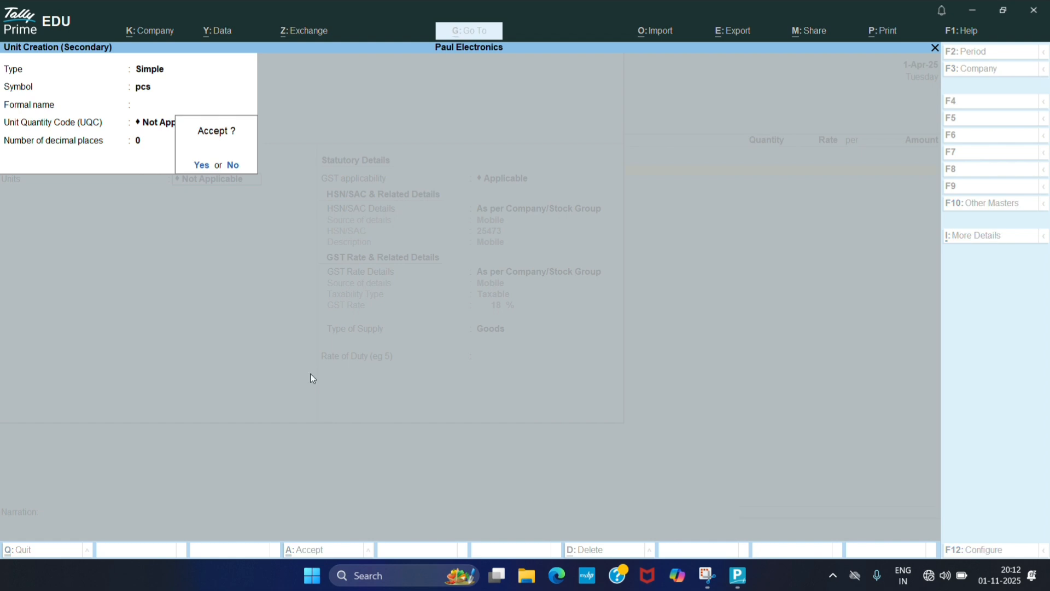
key(Return)
- Keep the item's HSN and GST rate details as per stock group with supply type Goods, and save the stock item
key(Return)
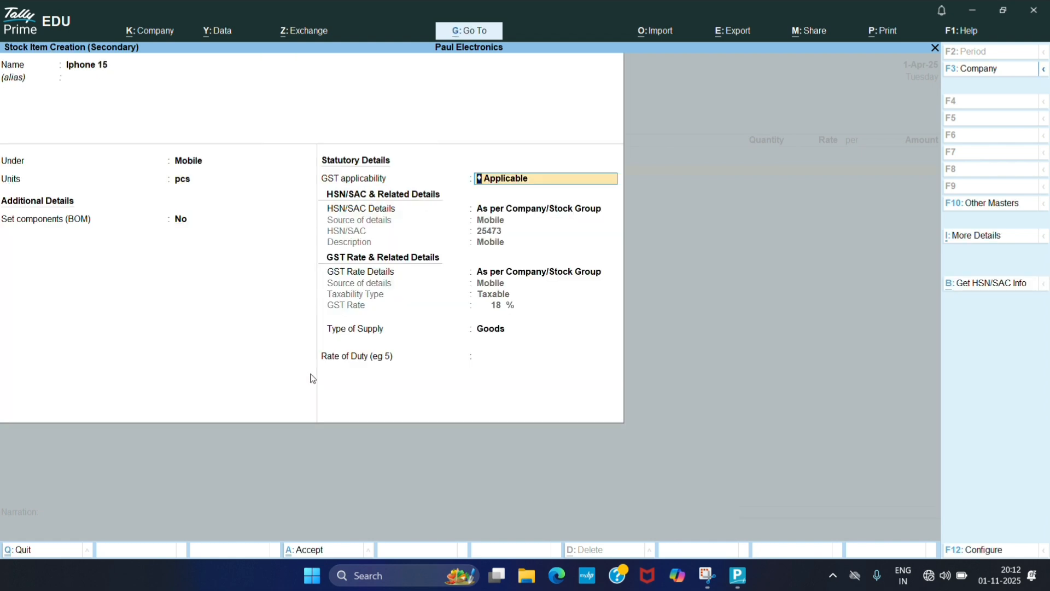
key(Return)
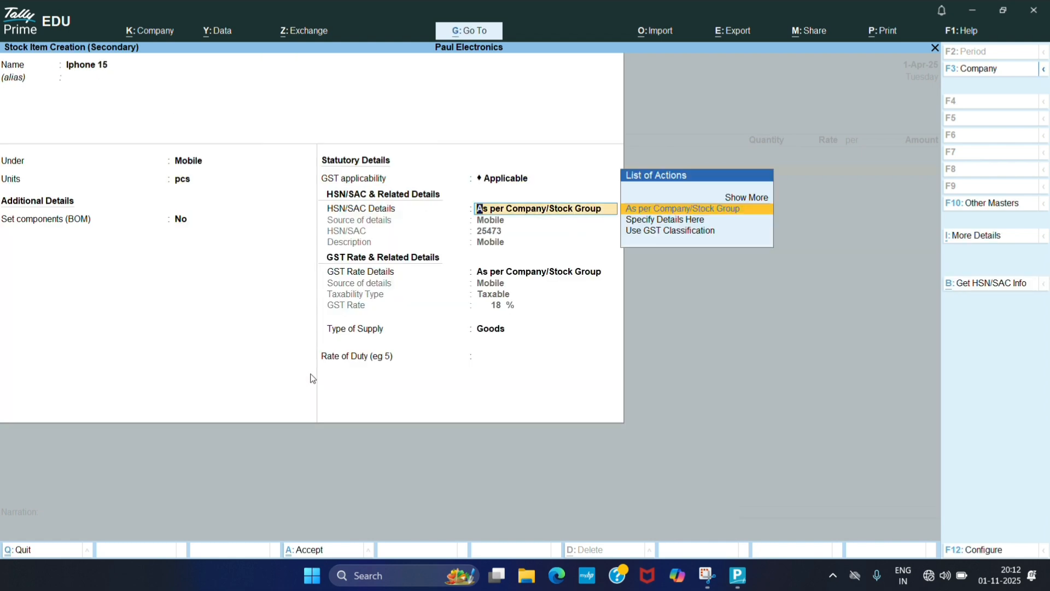
key(Return)
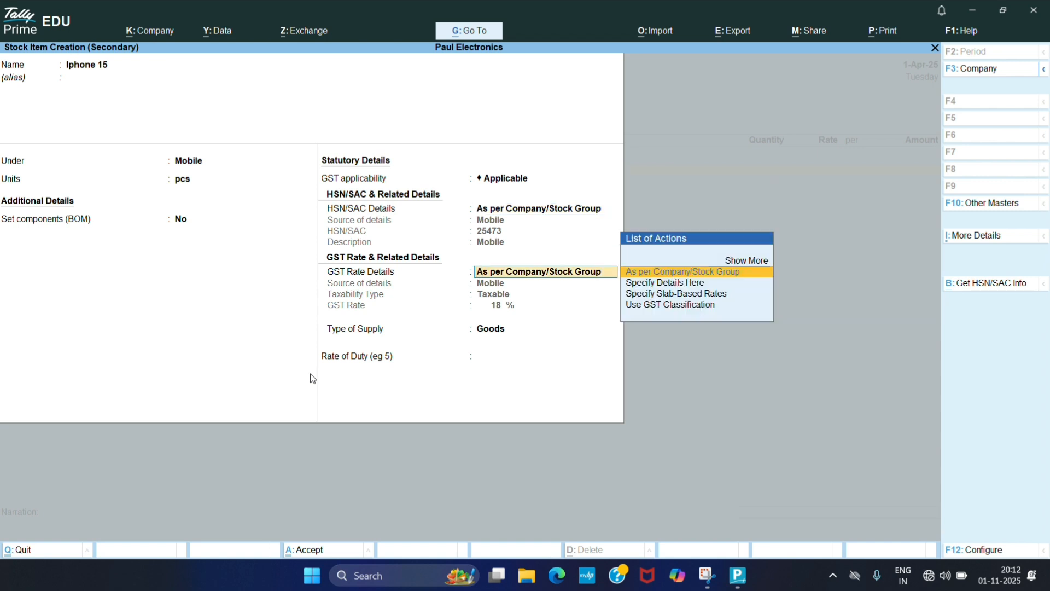
key(Return)
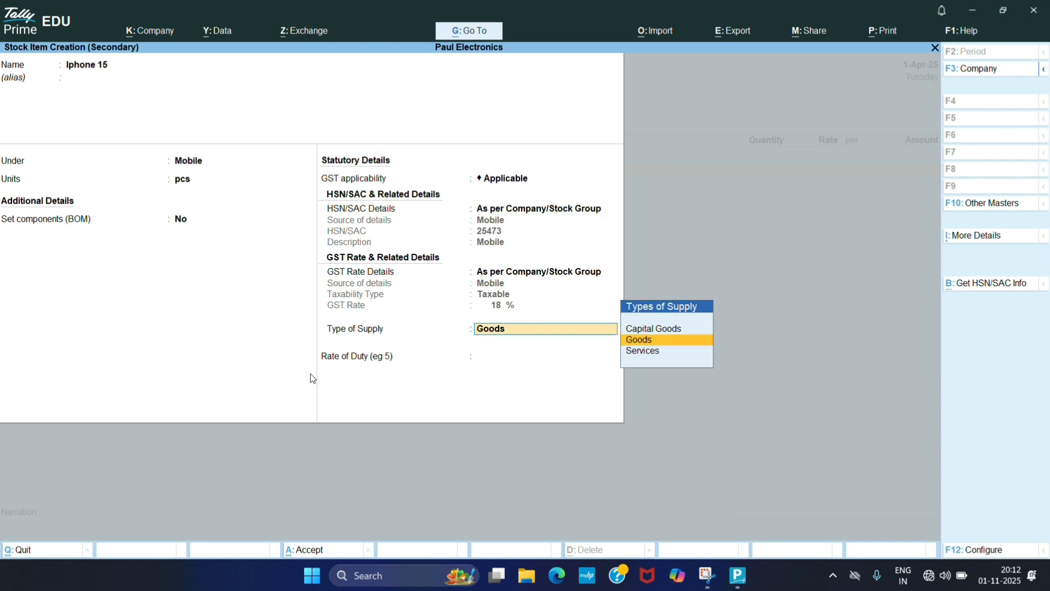
key(Return)
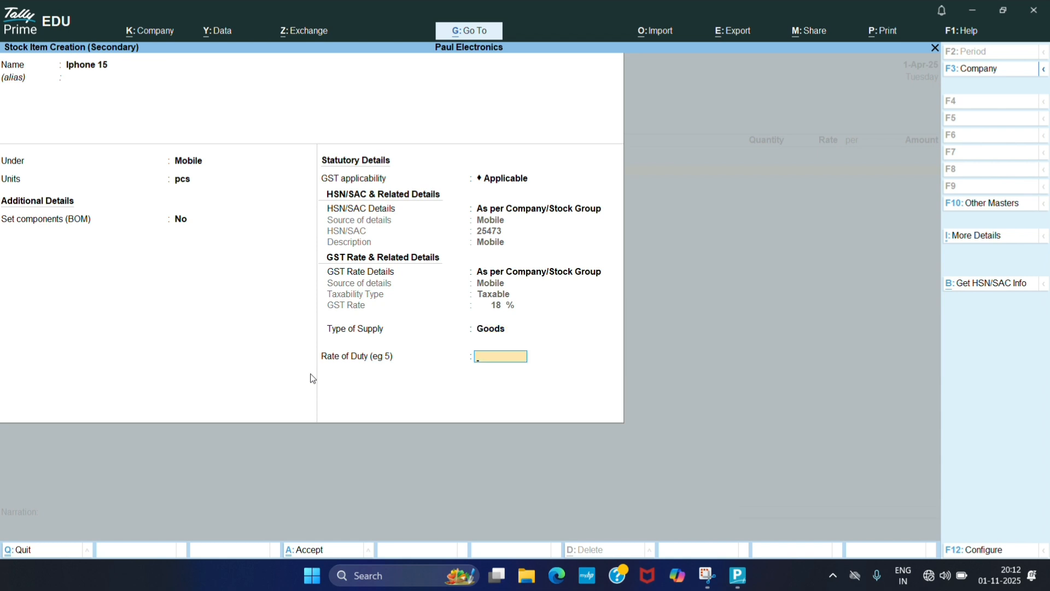
key(Return)
key(Return)
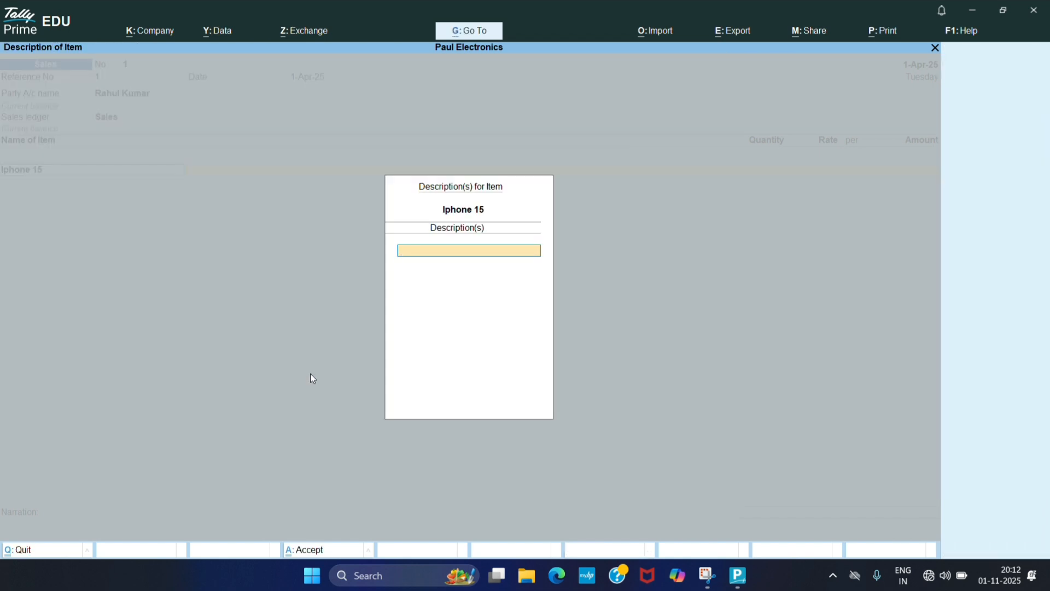
key(Return)
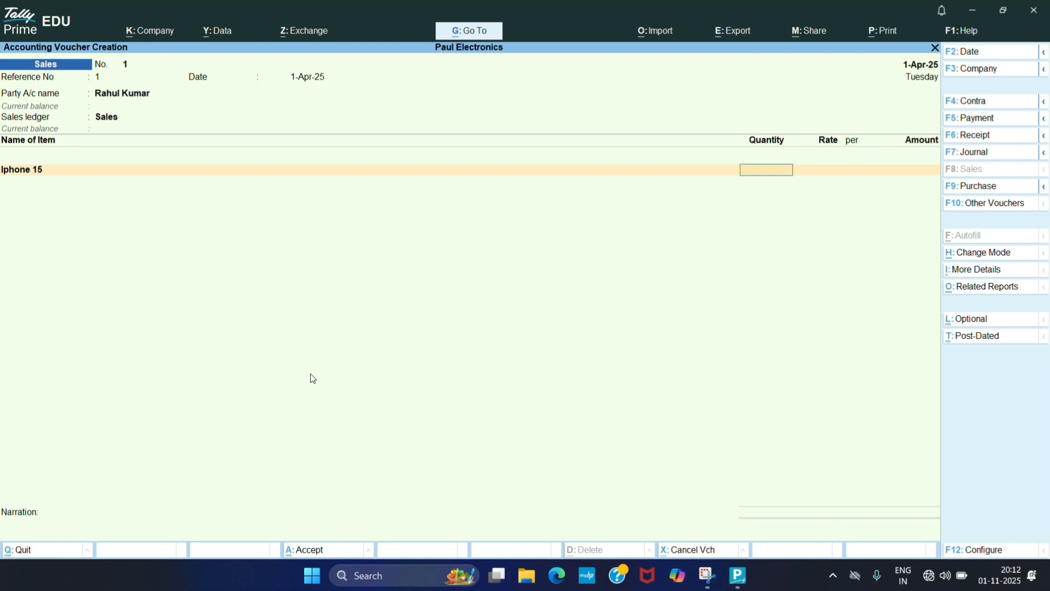
- Enter a quantity of 2 pcs at a rate of 60000 for Iphone 15 in the voucher
text(2)
key(Return)
key(Return)
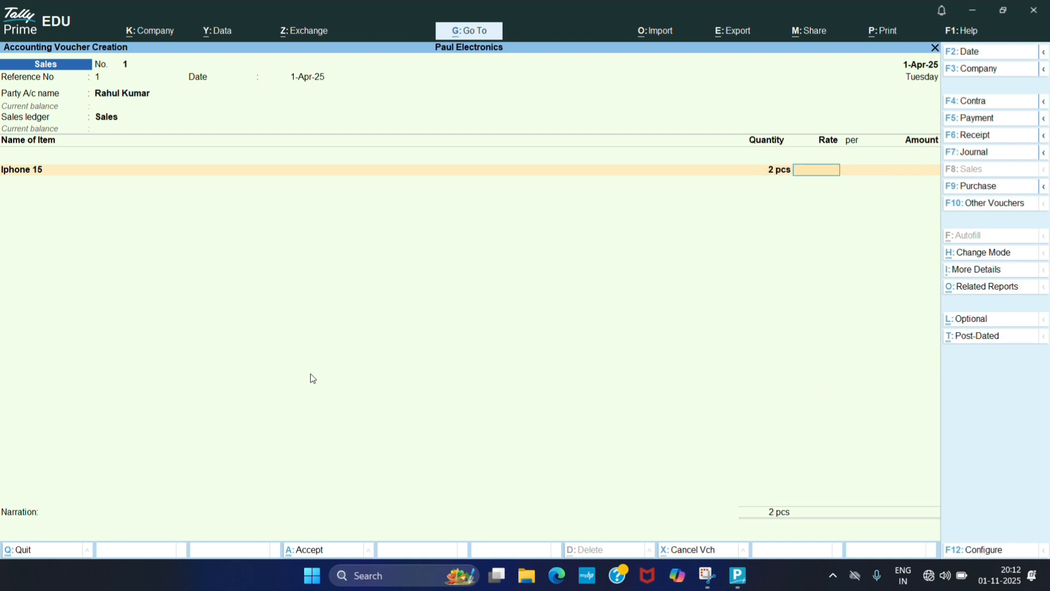
text(10)
key(BackSpace)
key(BackSpace)
text(60000)
key(Return)
key(Return)
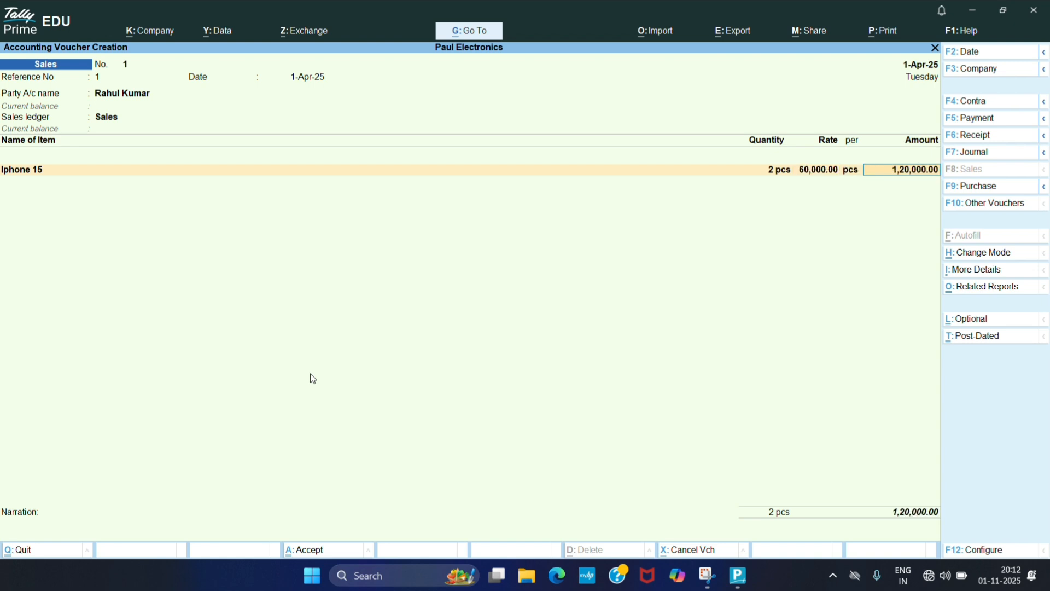
key(Return)
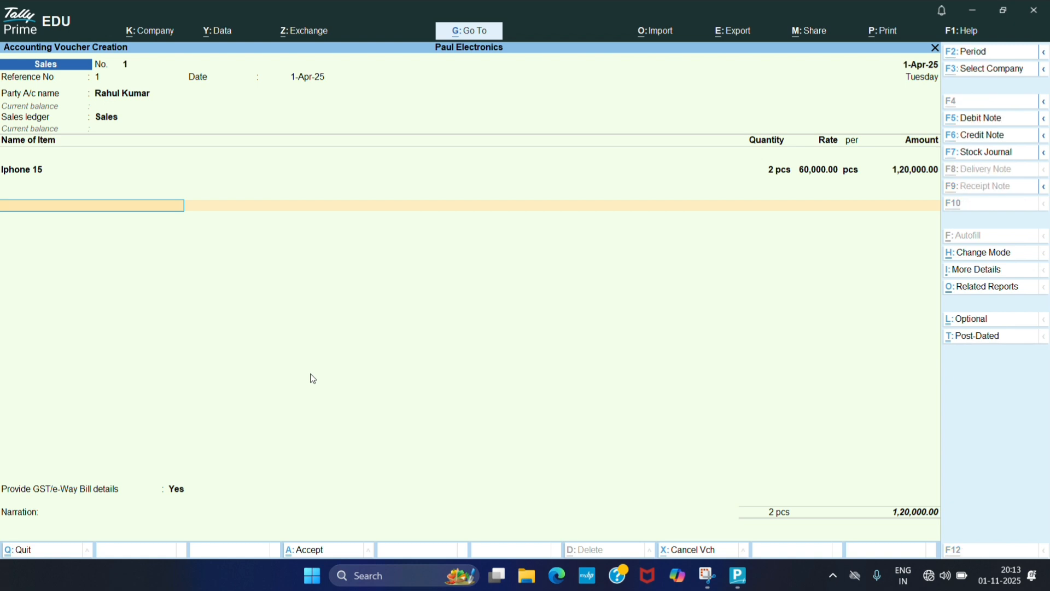
- Create a new ledger named CGST Output under the Duties & Taxes group
key(alt+c)
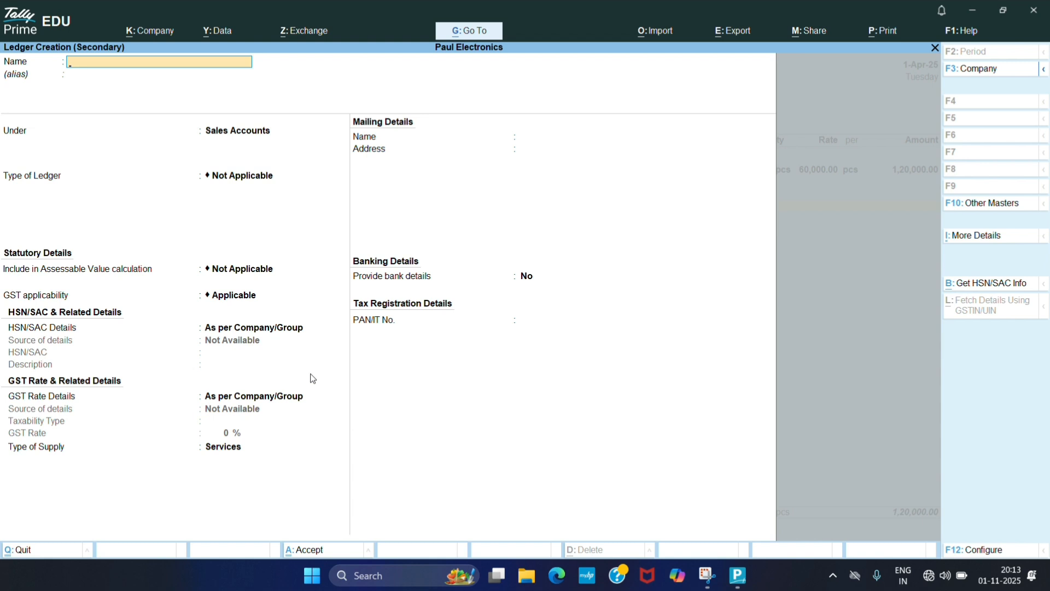
text(CGST Output)
key(Return)
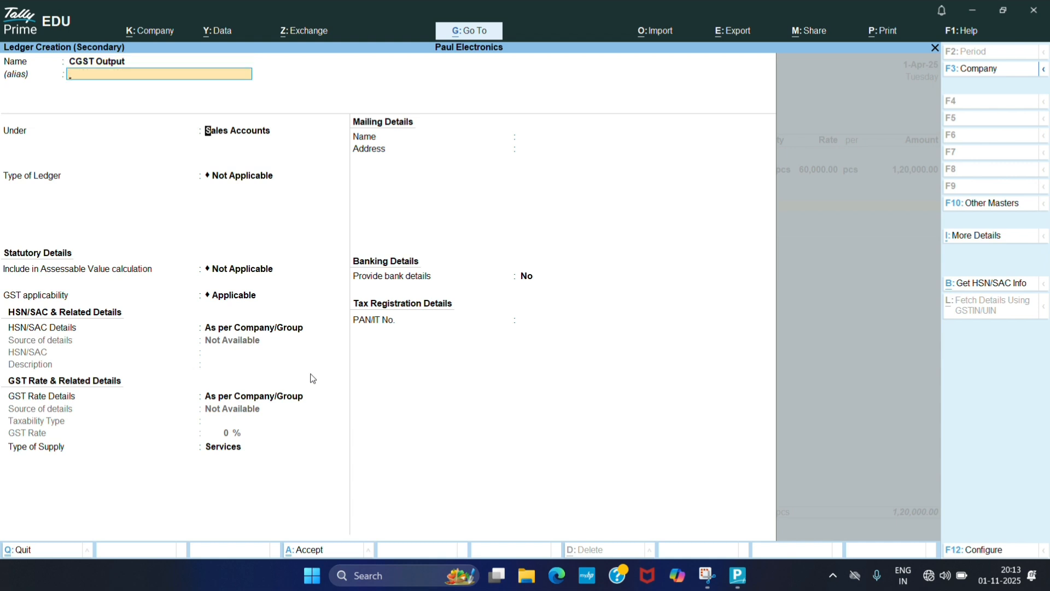
text(du)
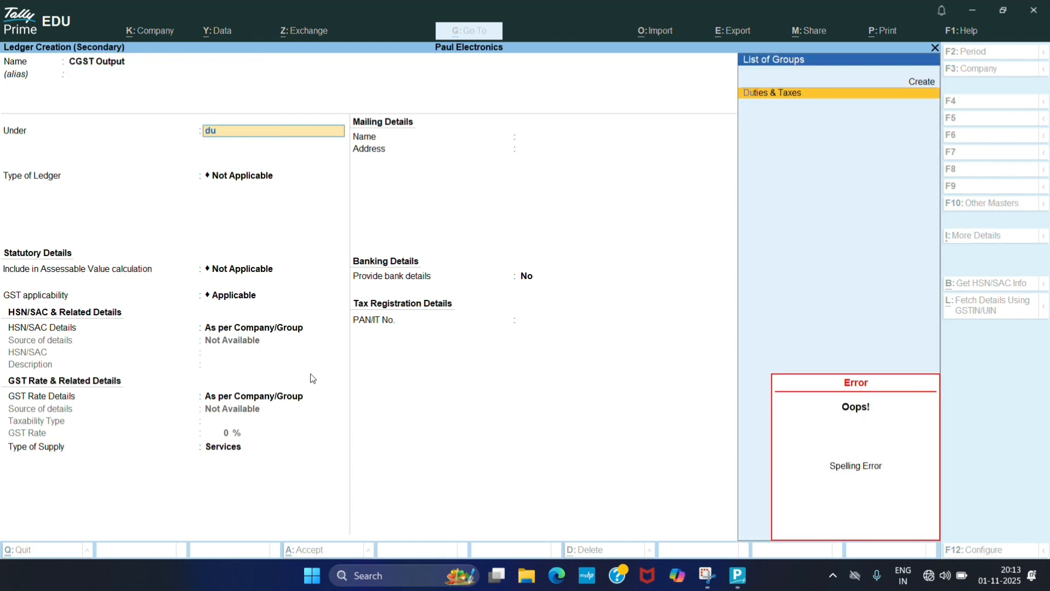
key(Return)
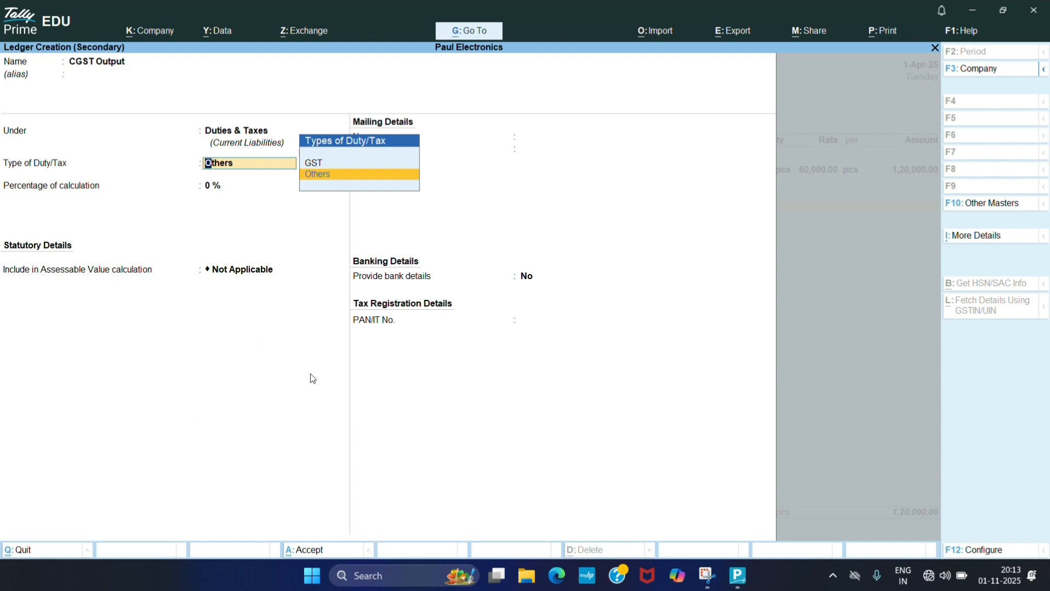
- Set CGST Output's duty type to GST, tax type CGST at 9%, save it and accept its voucher line
key(Up)
key(Return)
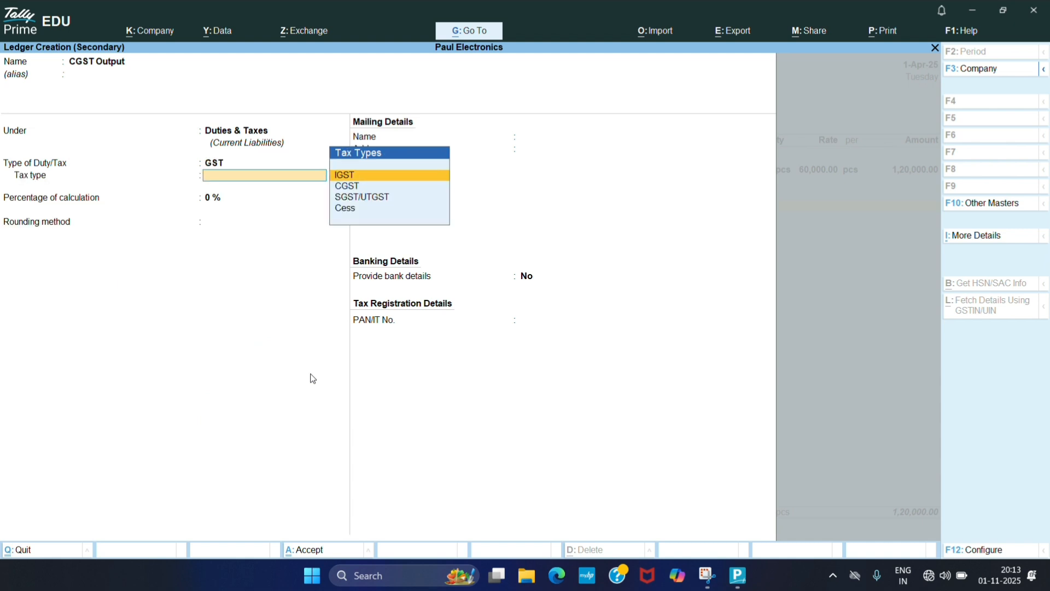
key(Down)
key(Return)
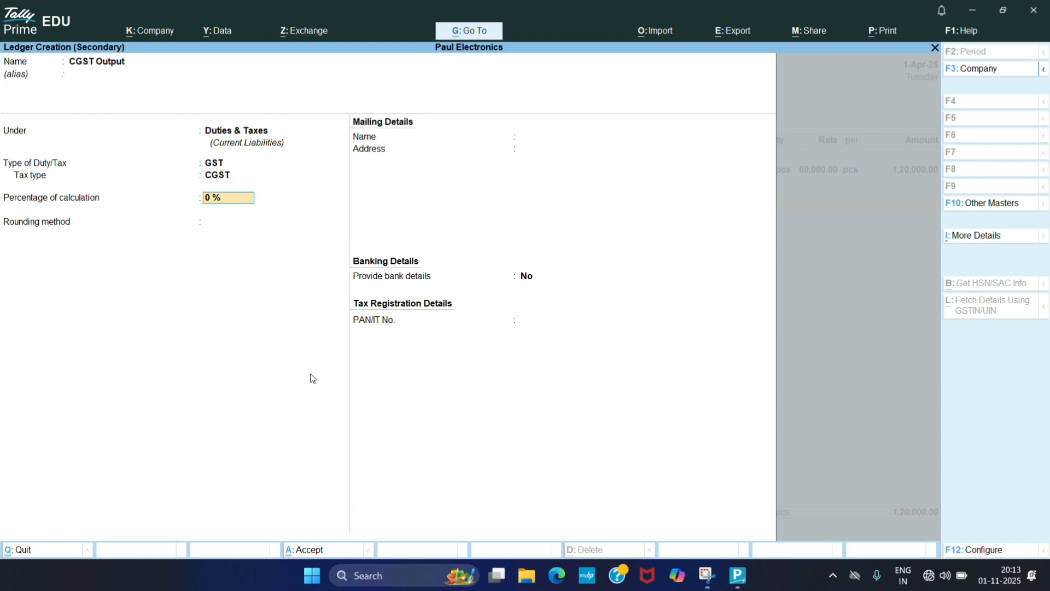
text(9)
key(Return)
key(Return)
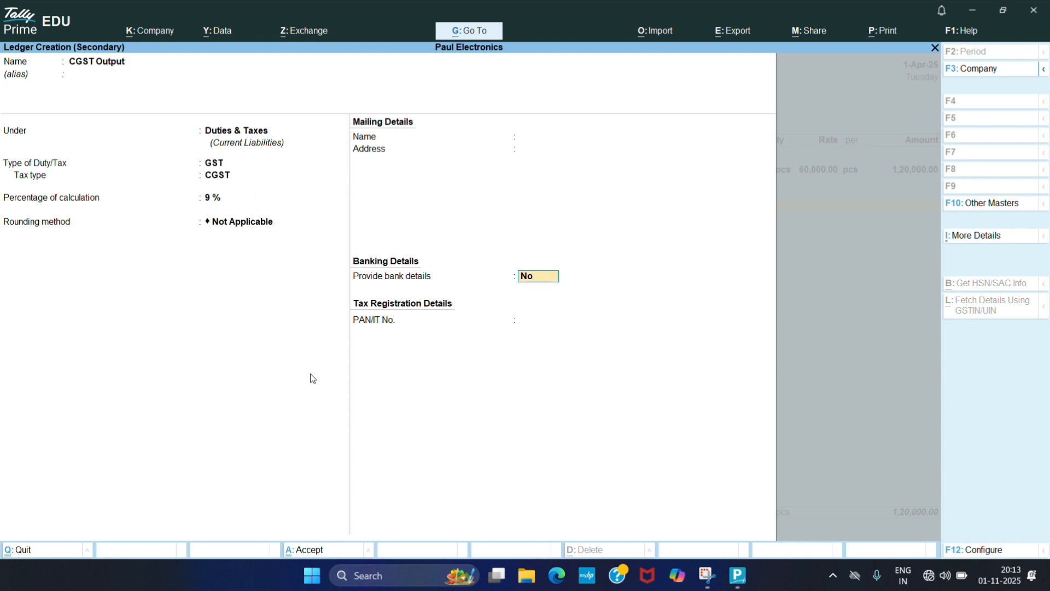
key(Return)
key(Return)
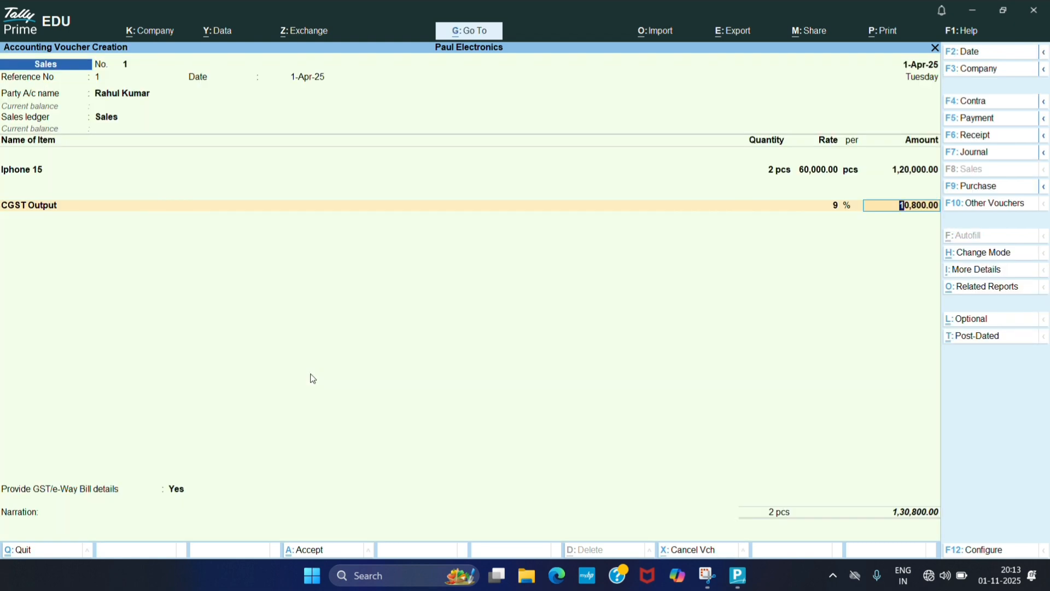
key(Return)
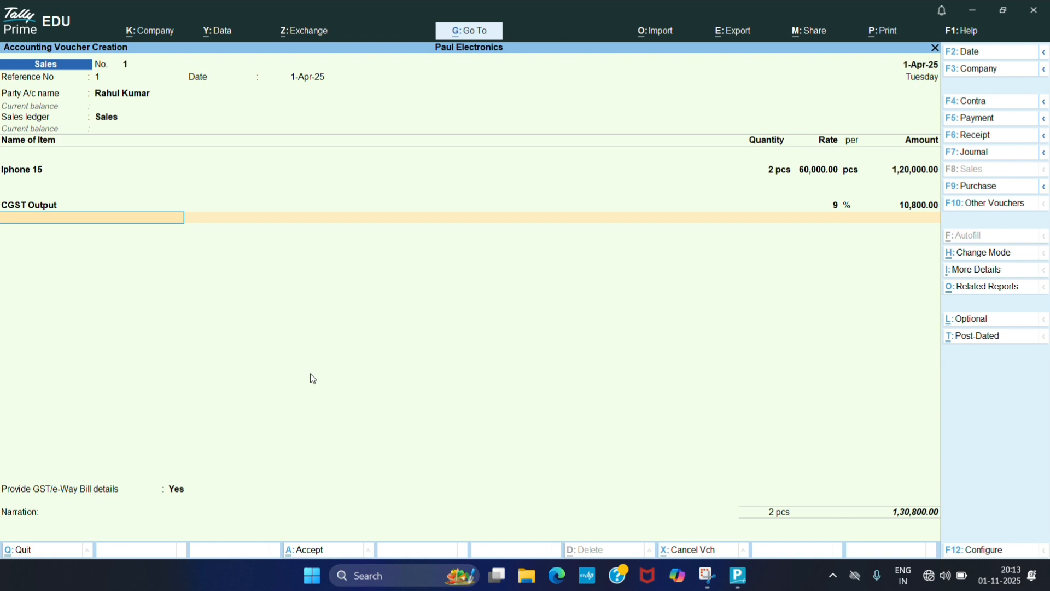
- Create a new ledger named SGST Output under Duties & Taxes with duty type GST
key(alt+c)
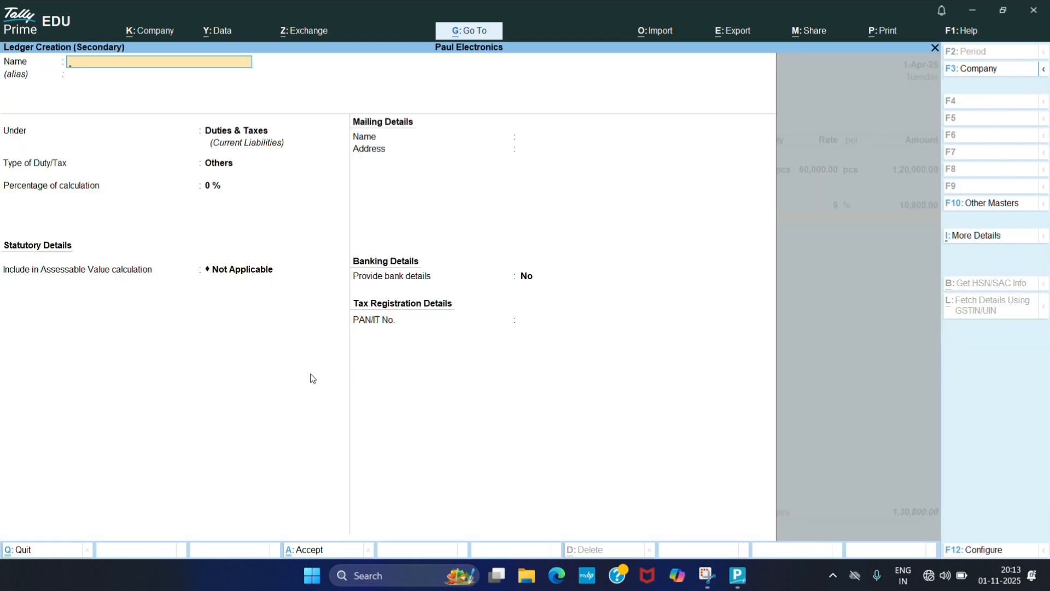
text(SGST Output)
key(Return)
key(Return)
key(F9)
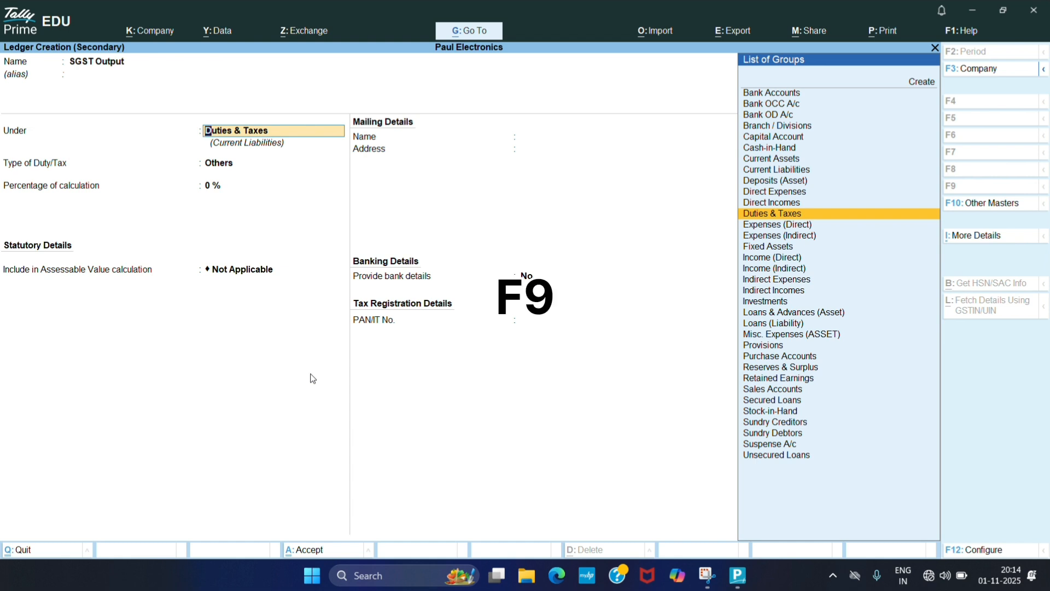
key(Return)
key(Up)
key(Return)
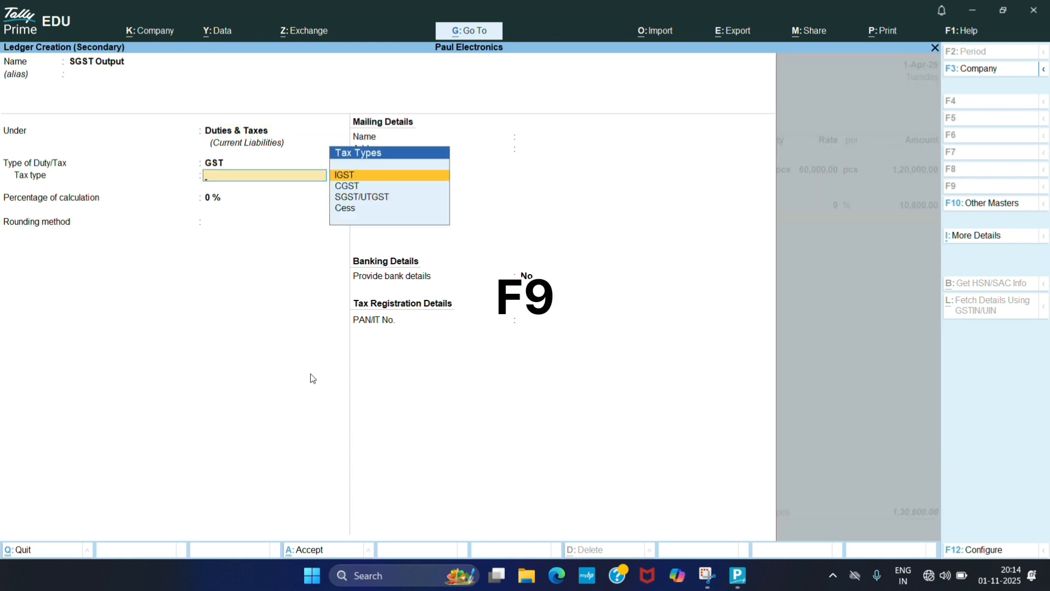
- Set SGST Output's tax type to SGST/UTGST at 9%, leave rounding not applicable, and save the ledger
key(Down)
key(Down)
key(Return)
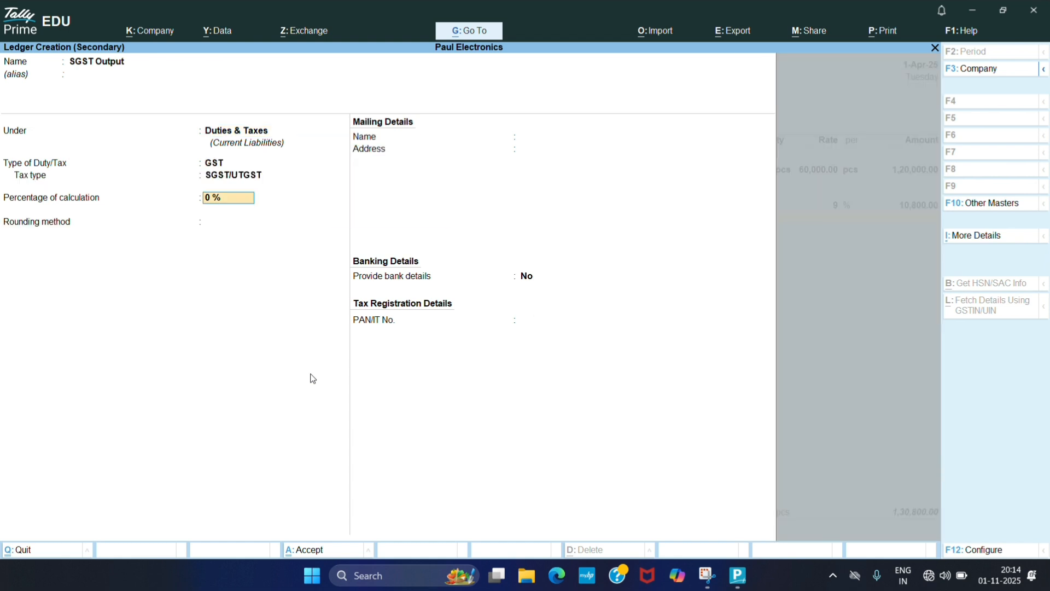
text(9)
key(Return)
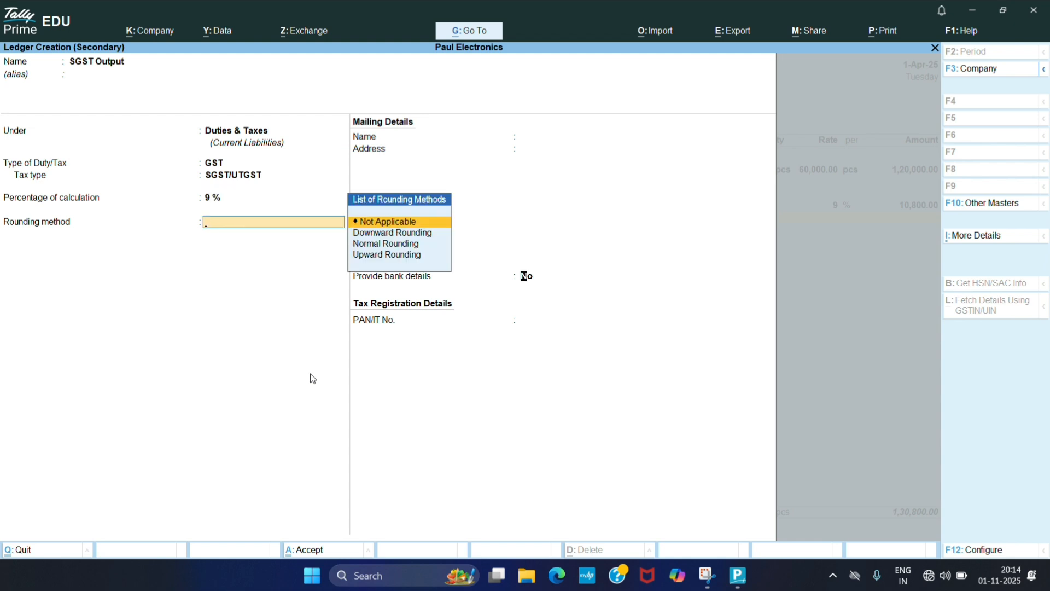
key(Return)
- Set GST/e-Way Bill details to No and save the sales voucher without sending e-Way Bill details
key(Return)
key(Return)
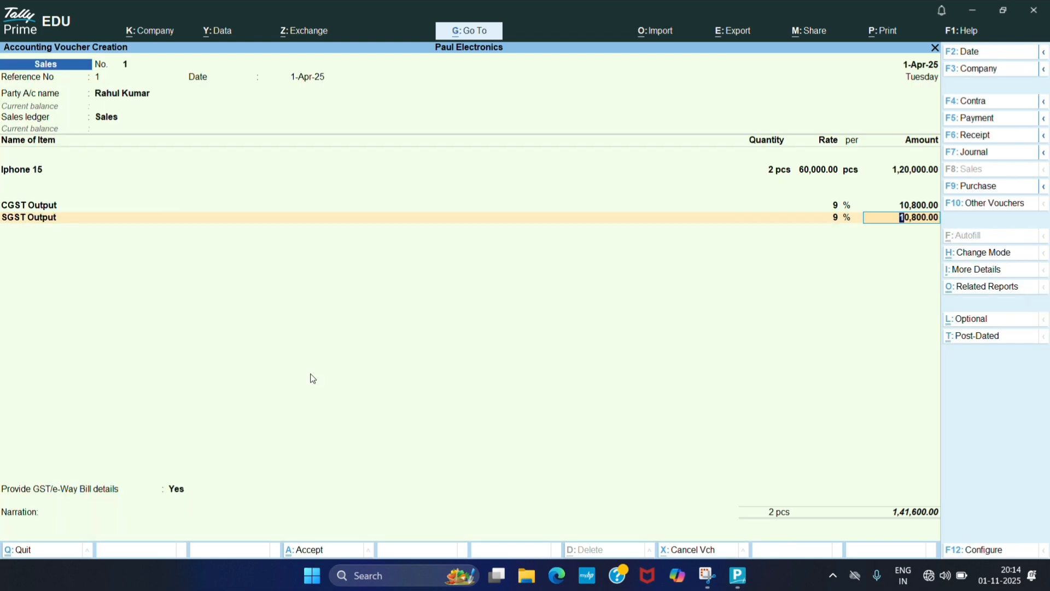
key(Return)
key(Return)
key(Up)
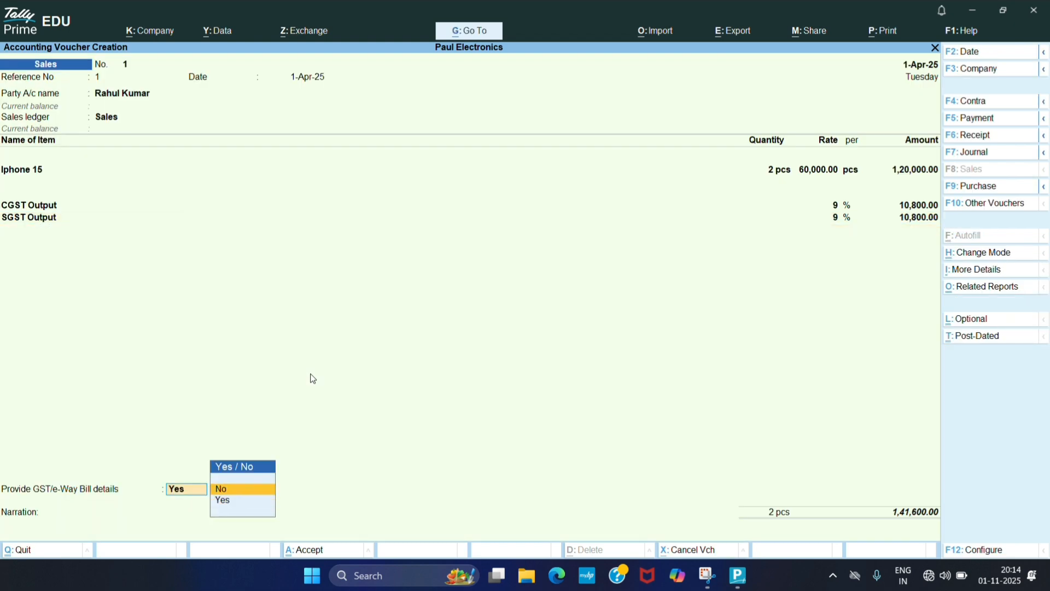
key(Return)
key(Return)
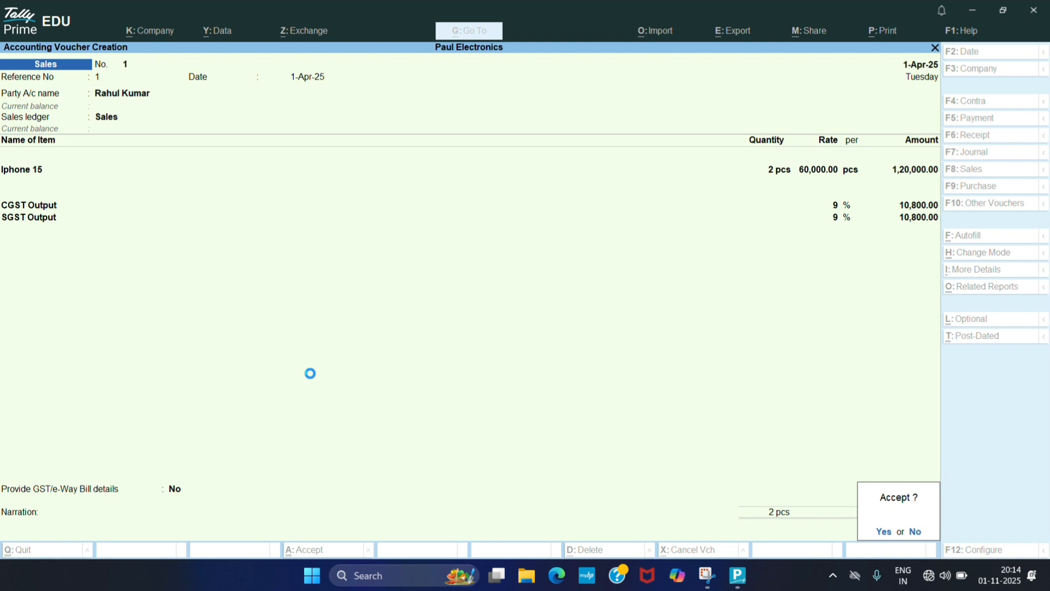
key(Return)
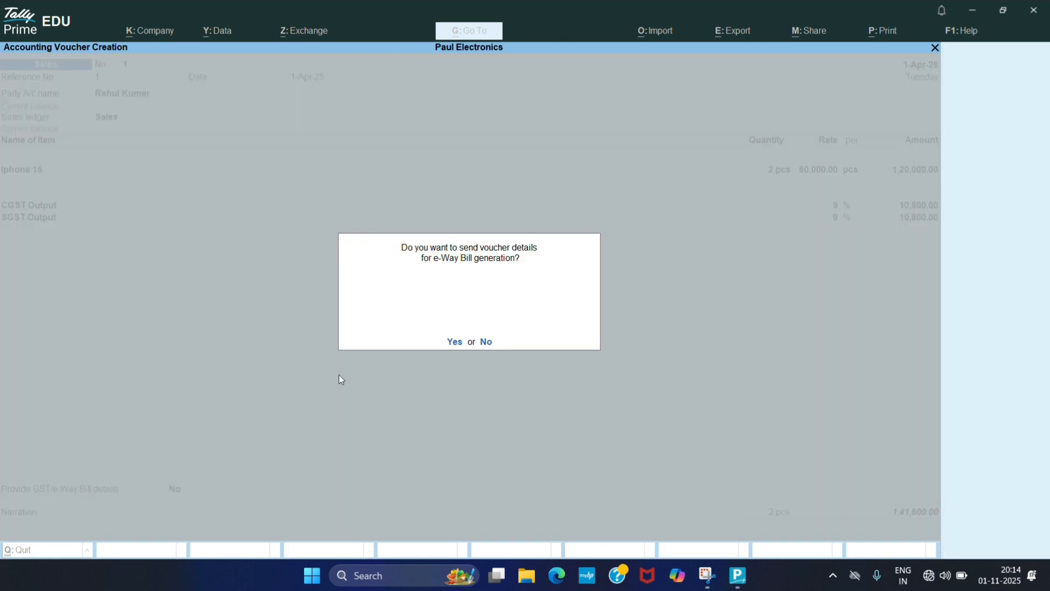
click(486, 341)
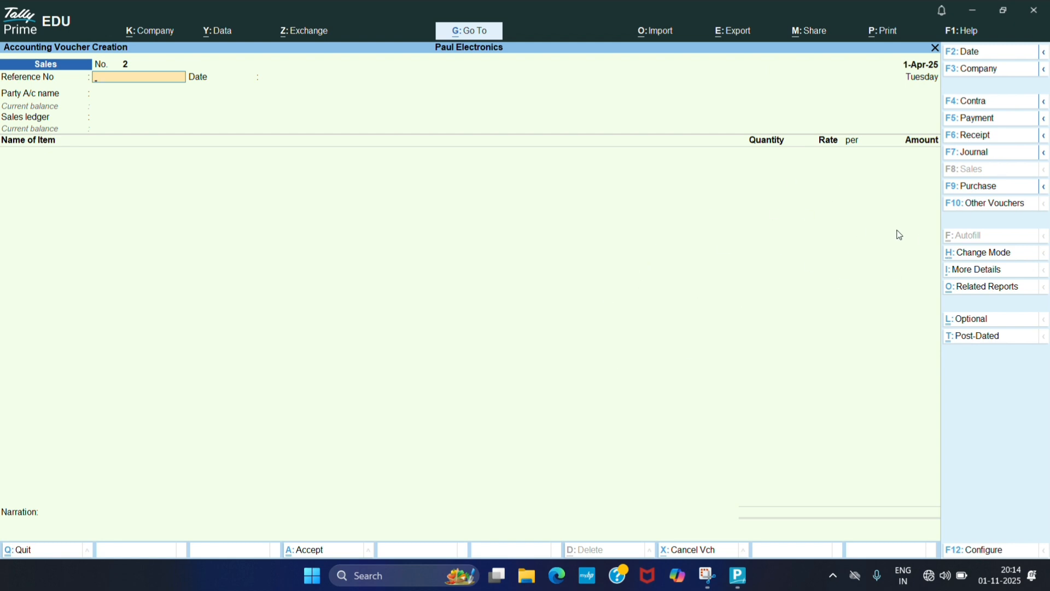
- Switch to a Purchase voucher and enter supplier invoice number 1 dated 1-Apr-25
click(992, 189)
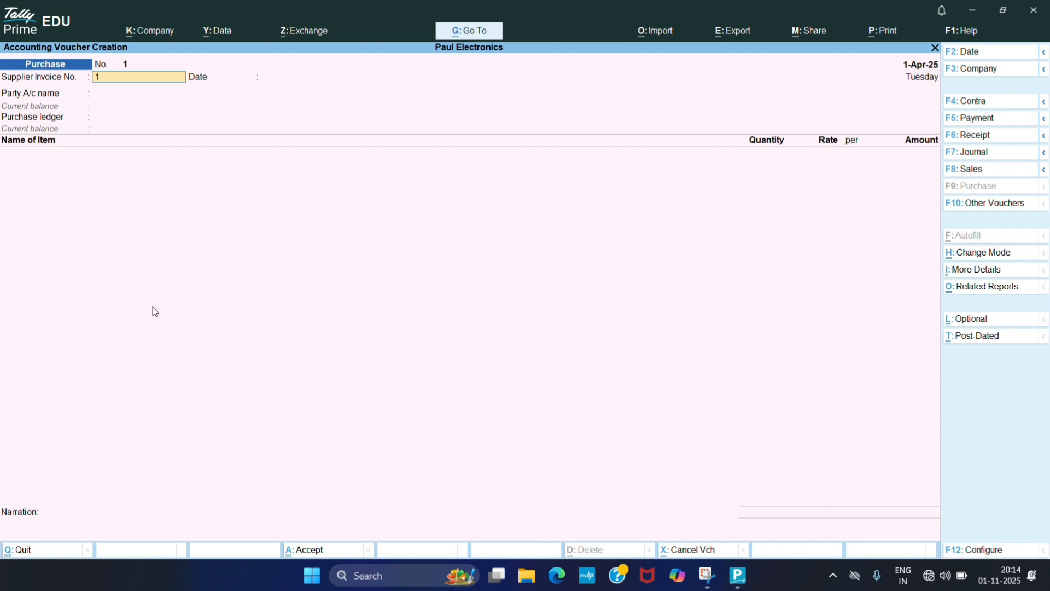
text(1)
key(Return)
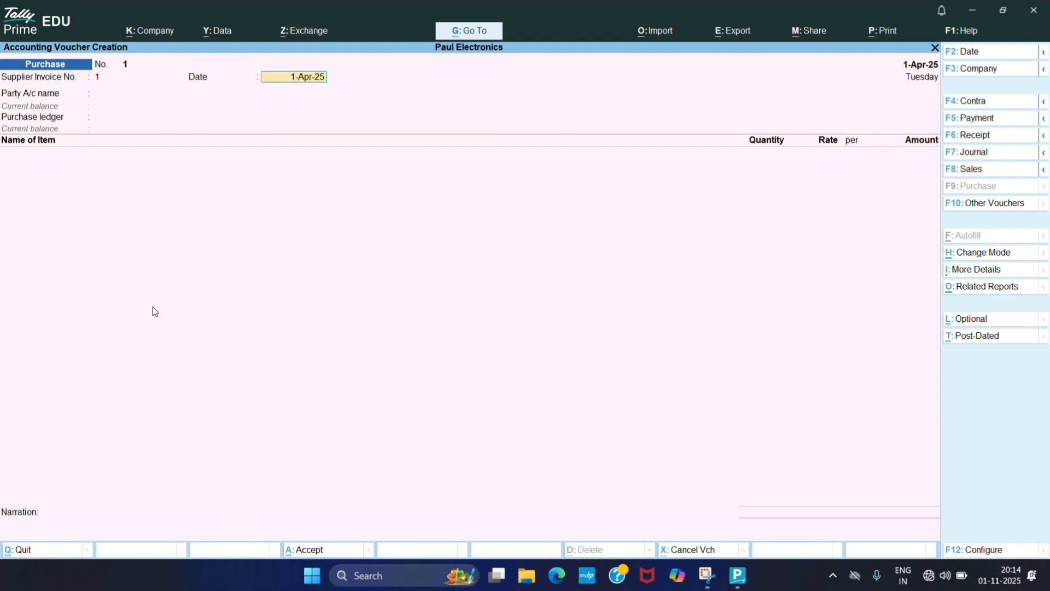
key(Return)
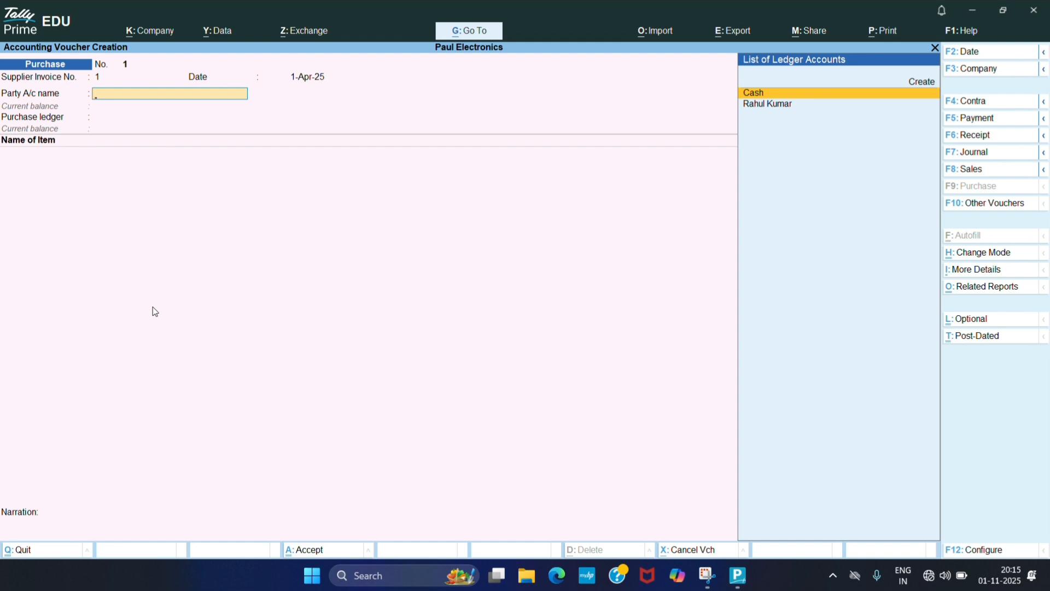
- Create a new party ledger with the supplier's name under Sundry Creditors
key(alt+c)
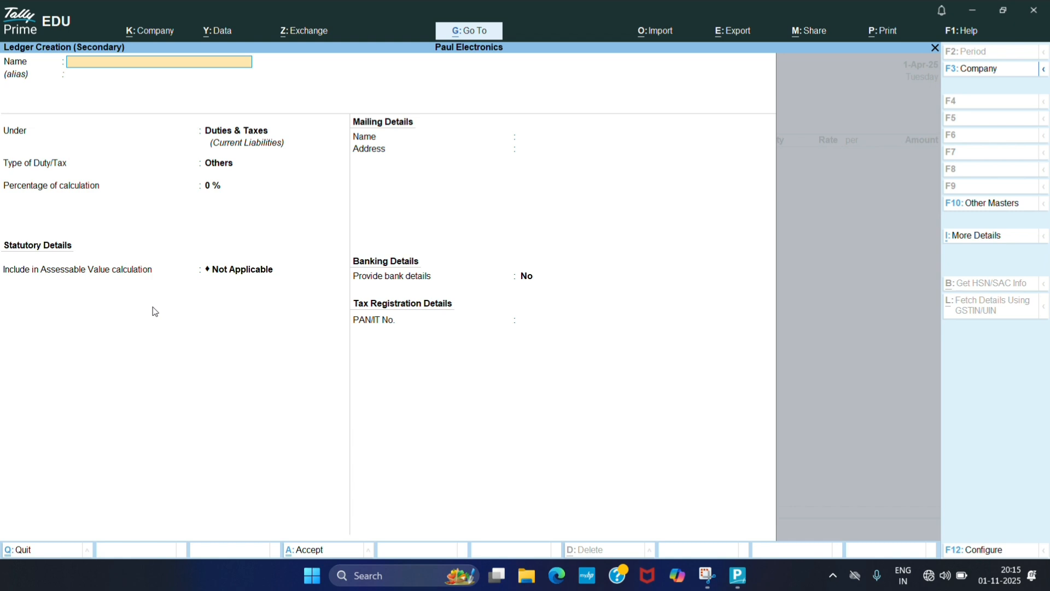
key(Return)
key(Return)
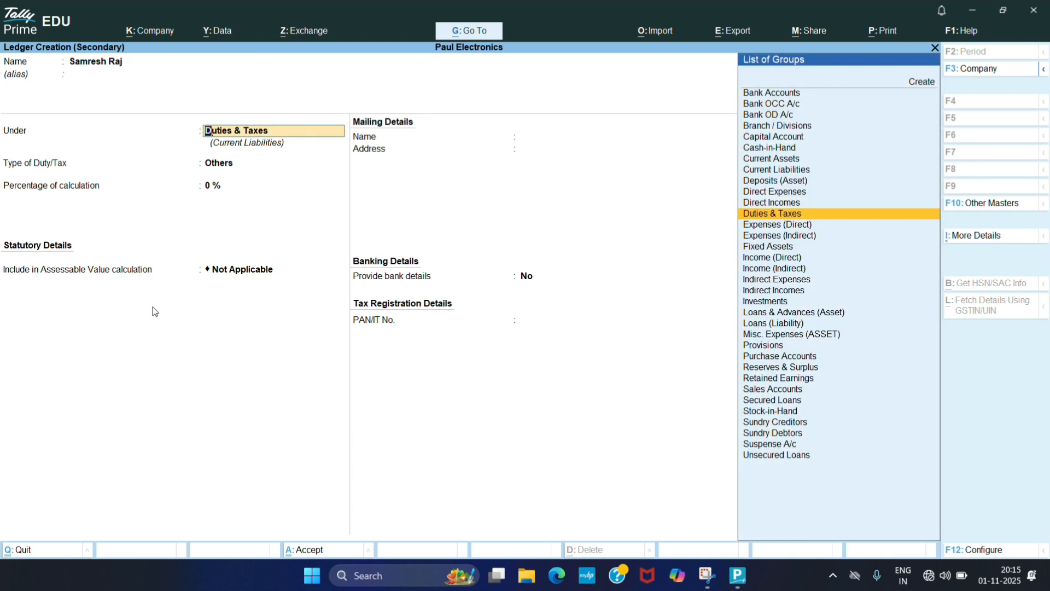
text(Sundry)
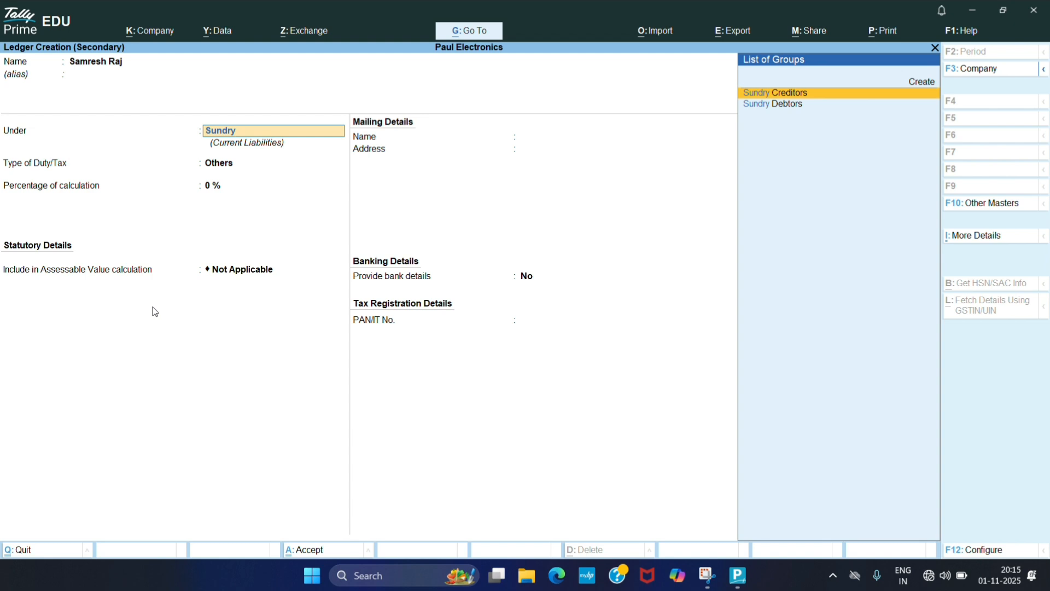
key(Return)
- Enter the supplier's GSTIN/UIN with Regular registration and save the supplier ledger
key(Return)
key(Return)
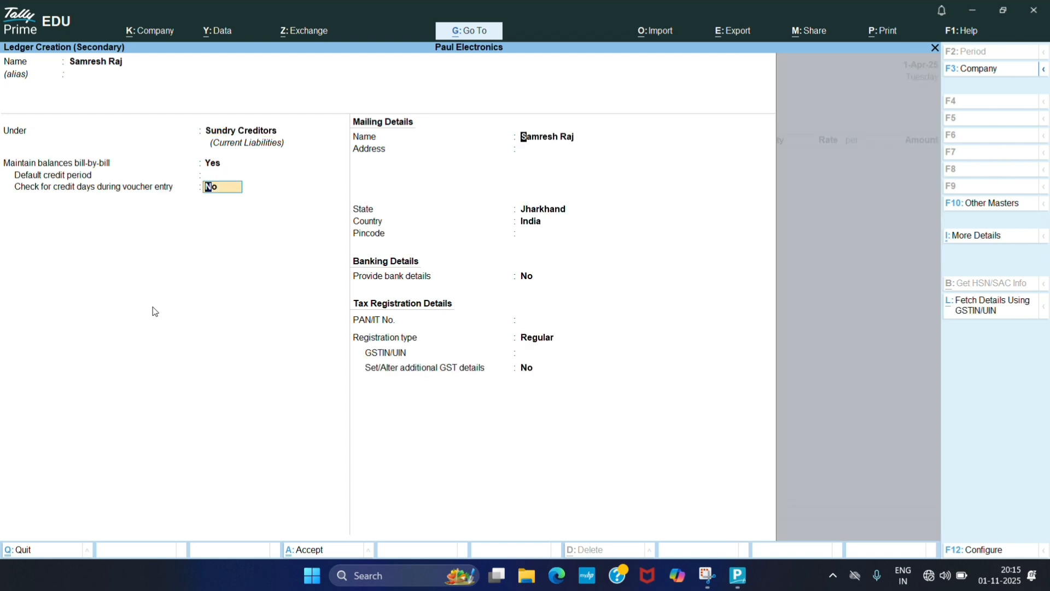
key(Return)
key(Return)
key(Return)
key(Return)
key(Return)
key(Return)
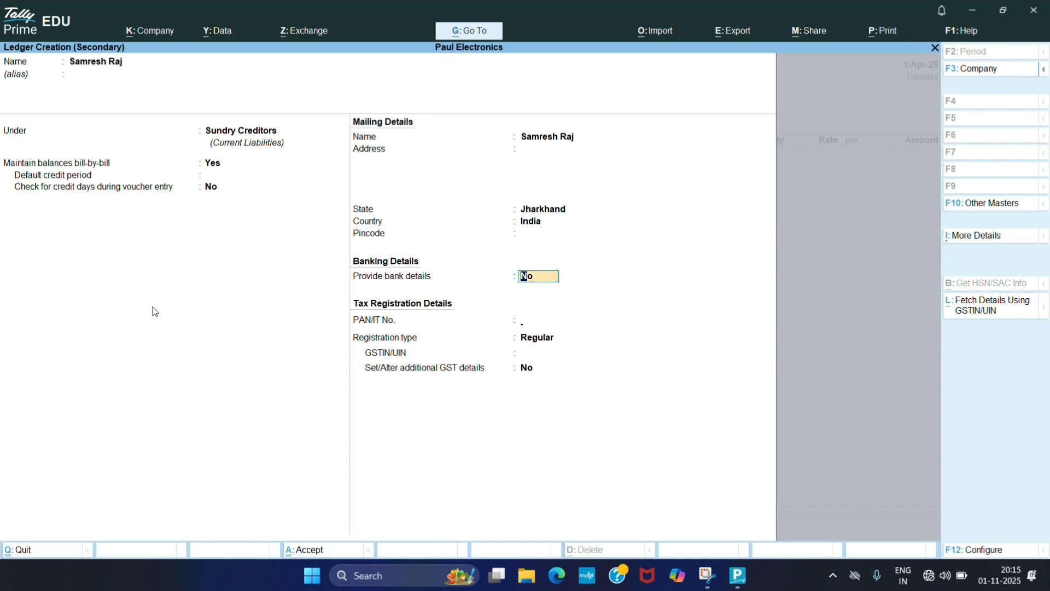
key(Return)
key(Return)
key(Return)
text(258)
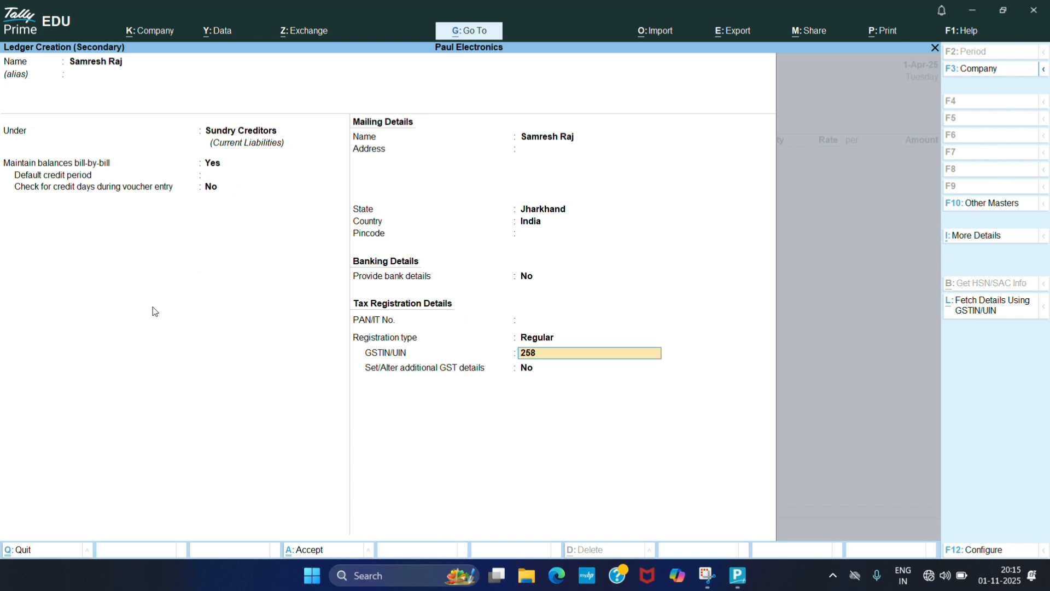
text(74136)
key(Return)
key(Return)
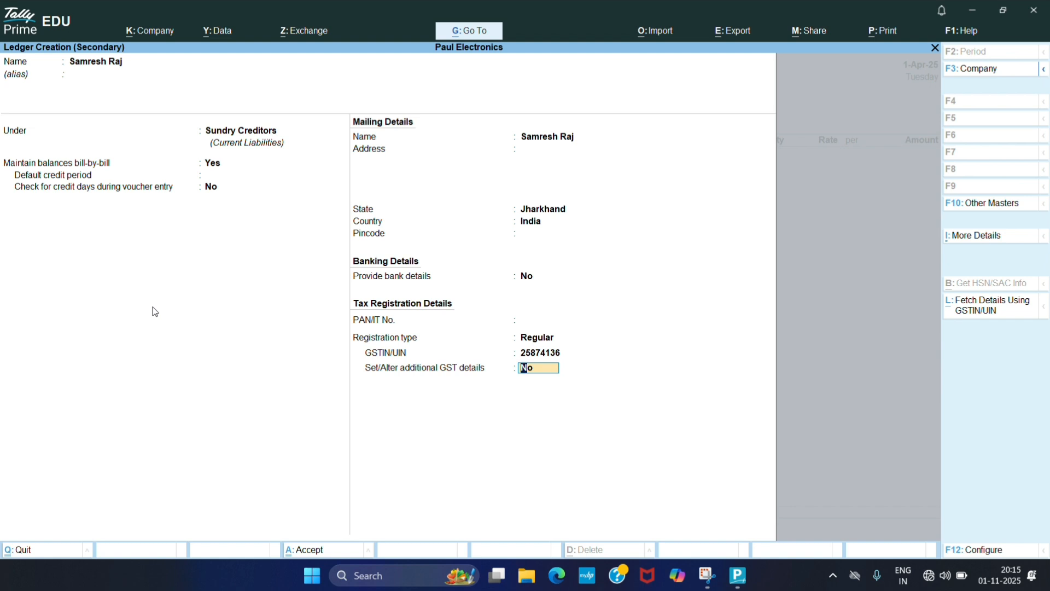
key(Return)
- Fill the receipt details with receipt note number 1 and bill of lading date 1-4-2025
key(Return)
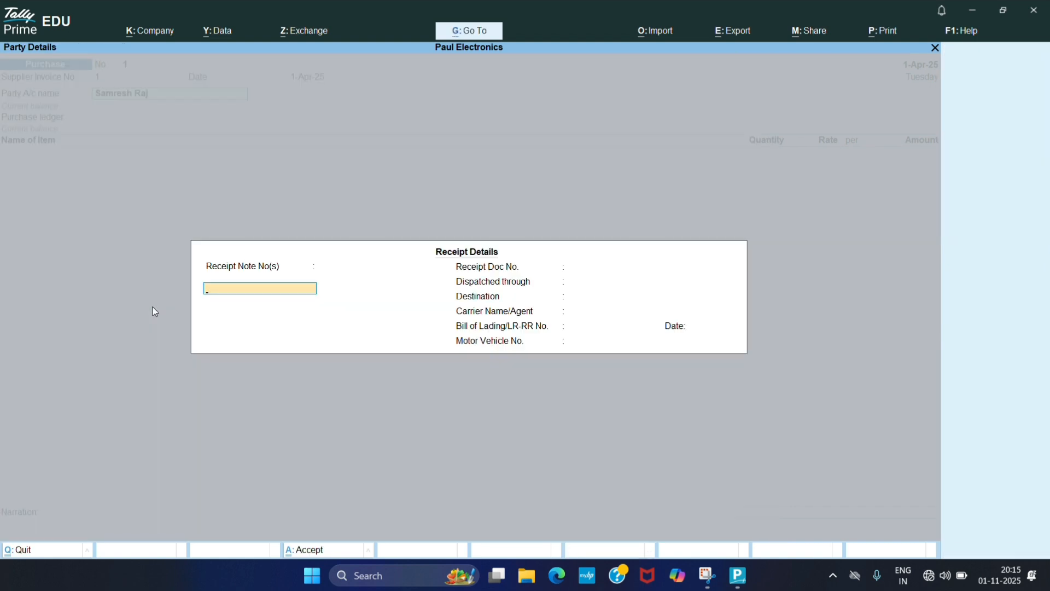
text(1)
key(Return)
key(Return)
key(Return)
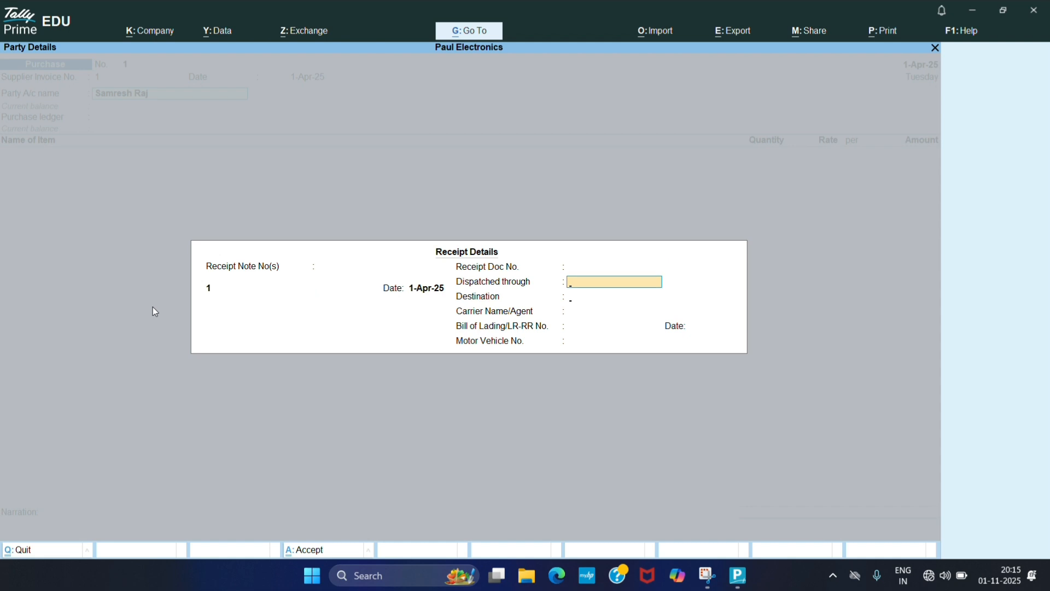
key(Return)
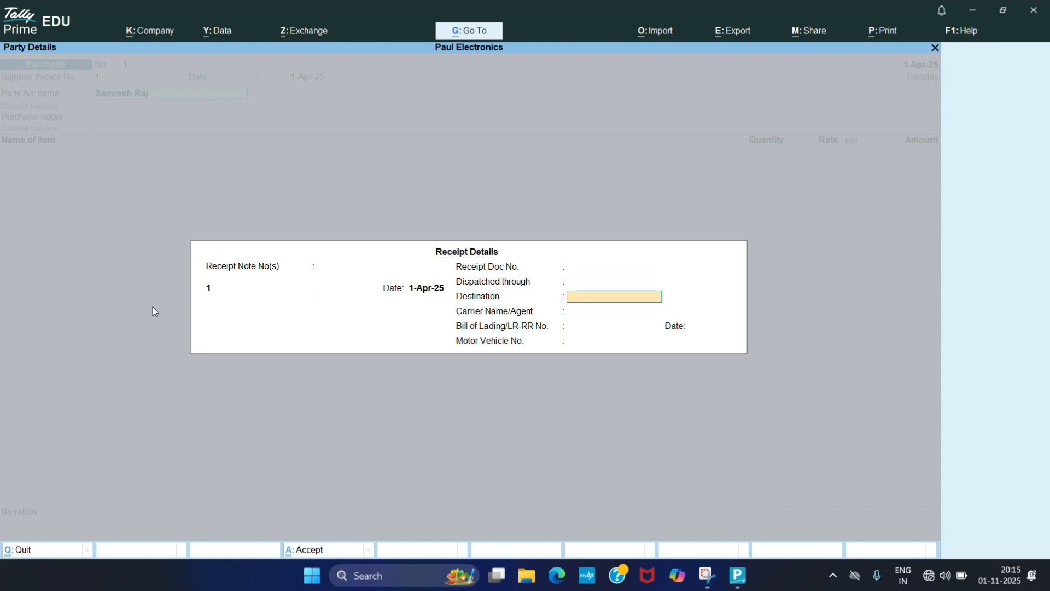
key(Return)
key(Return)
key(Return)
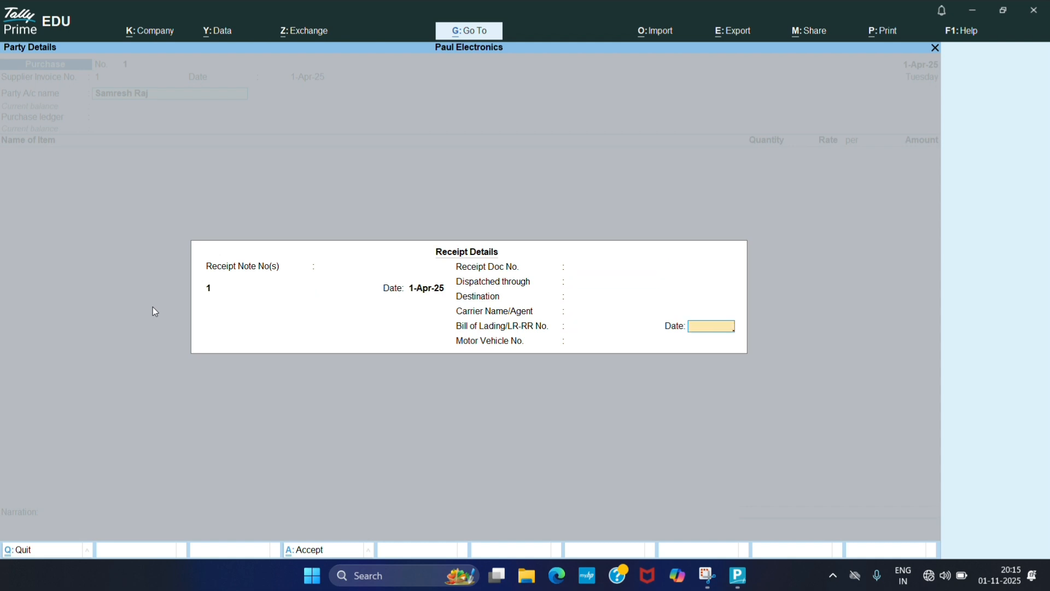
text(1-4-2025)
- Accept the supplier's party details with Jharkhand as place of supply
key(Return)
key(Return)
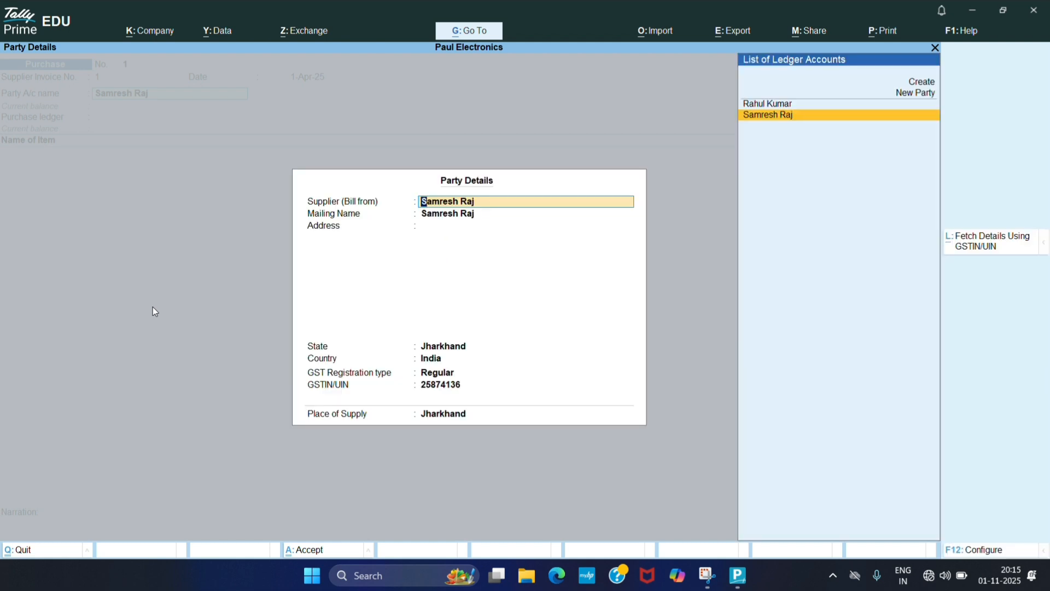
key(Return)
key(Return)
key(Return)
key(Return)
key(Return)
key(Return)
key(Return)
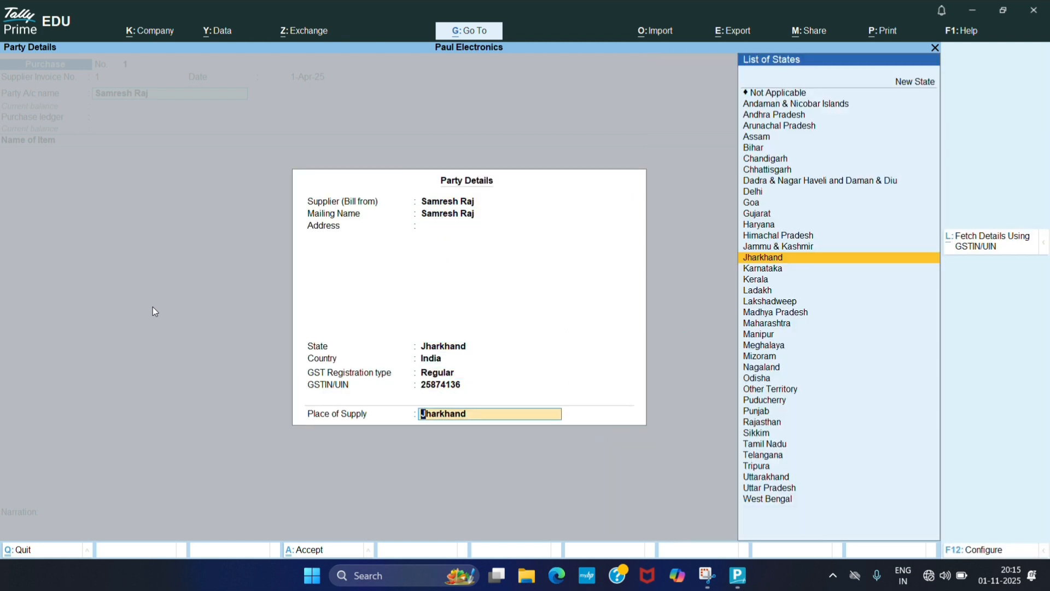
key(Return)
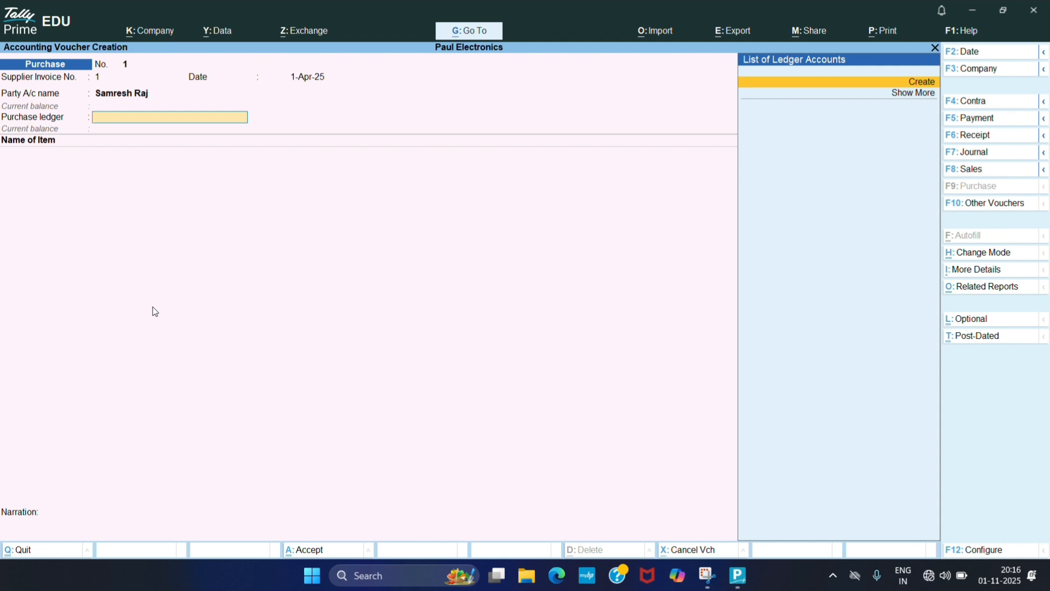
- Create a new purchase ledger named Purchase under Purchase Accounts
key(Return)
text(Pu)
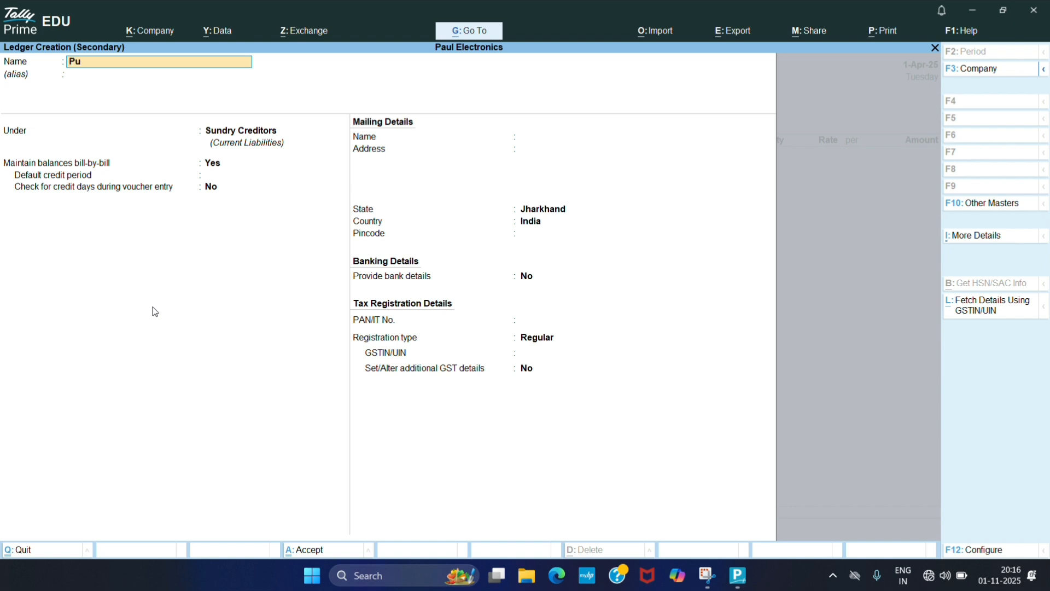
text(rchase)
key(Return)
key(Return)
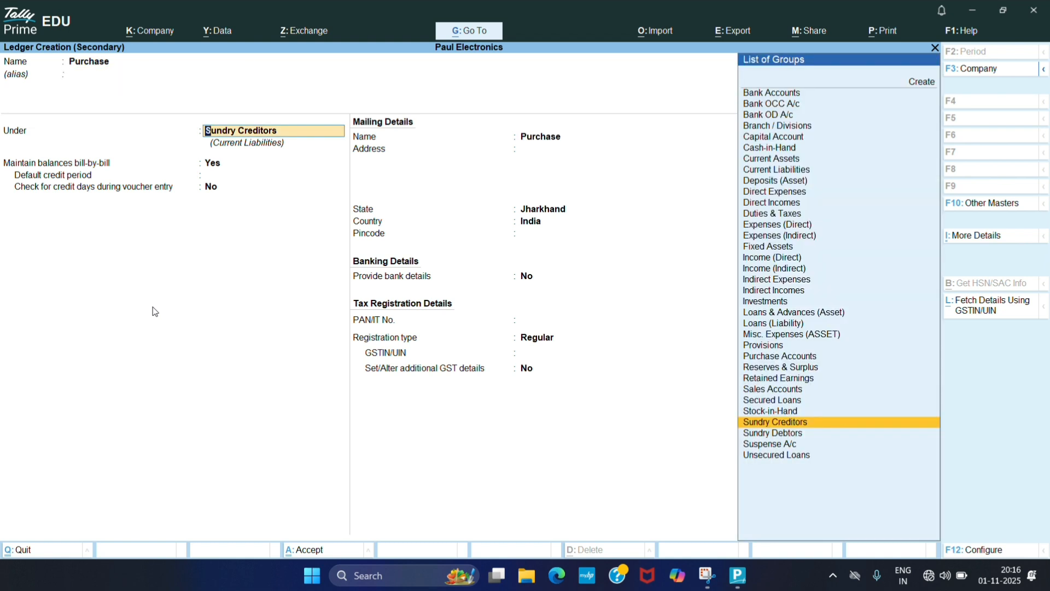
text(Pu)
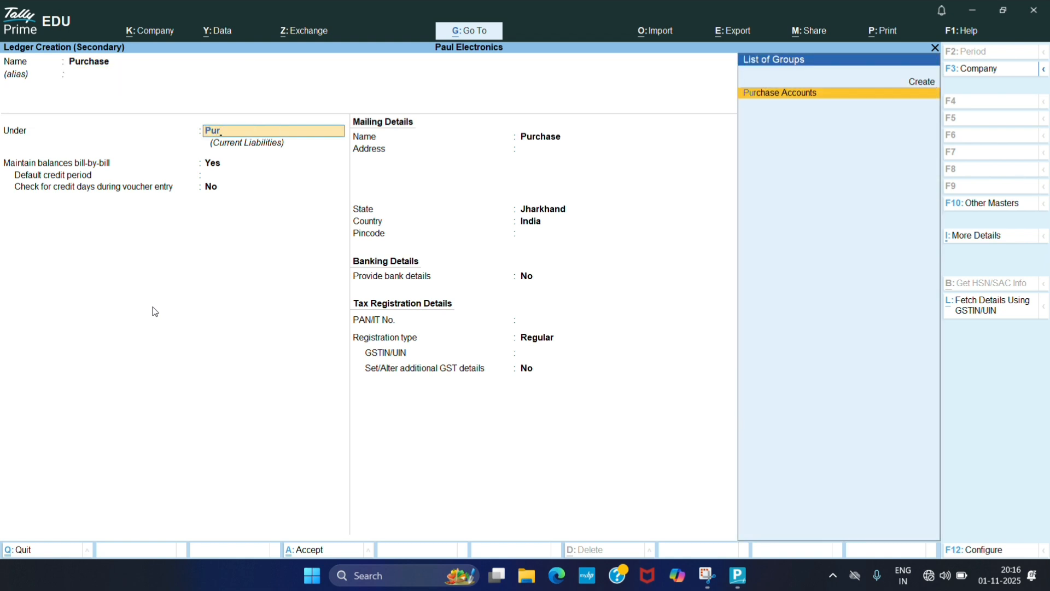
text(r)
key(Return)
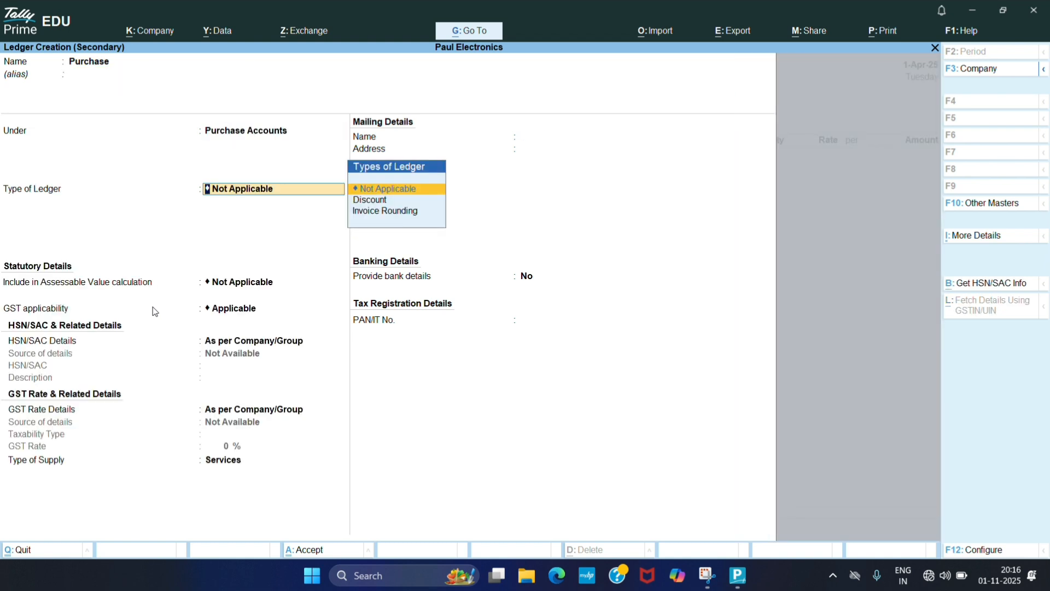
- Make the Purchase ledger GST applicable with rate details specified here as Taxable at 18%
key(Return)
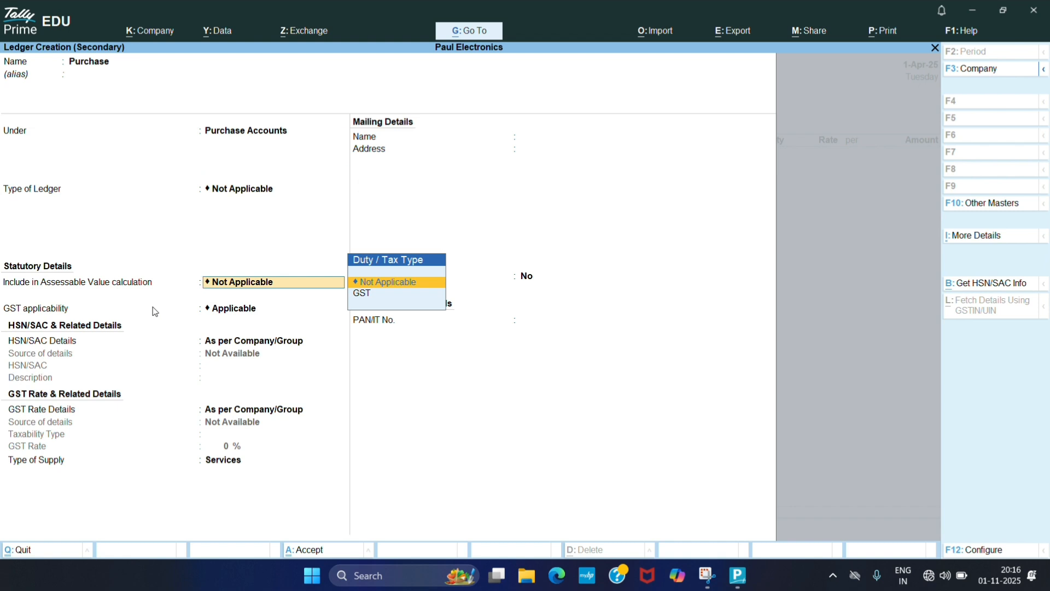
key(Return)
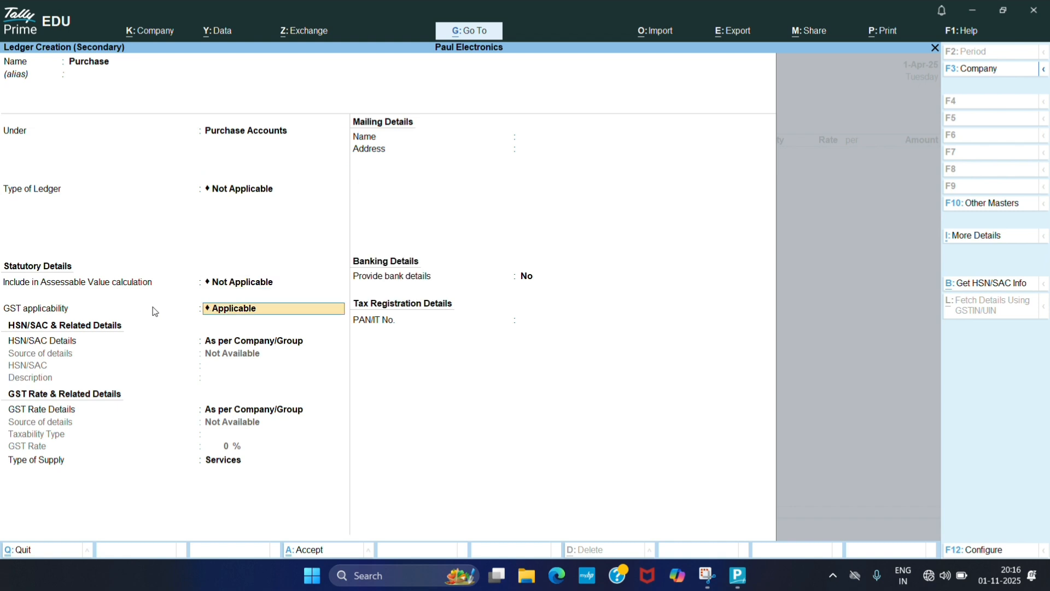
key(Return)
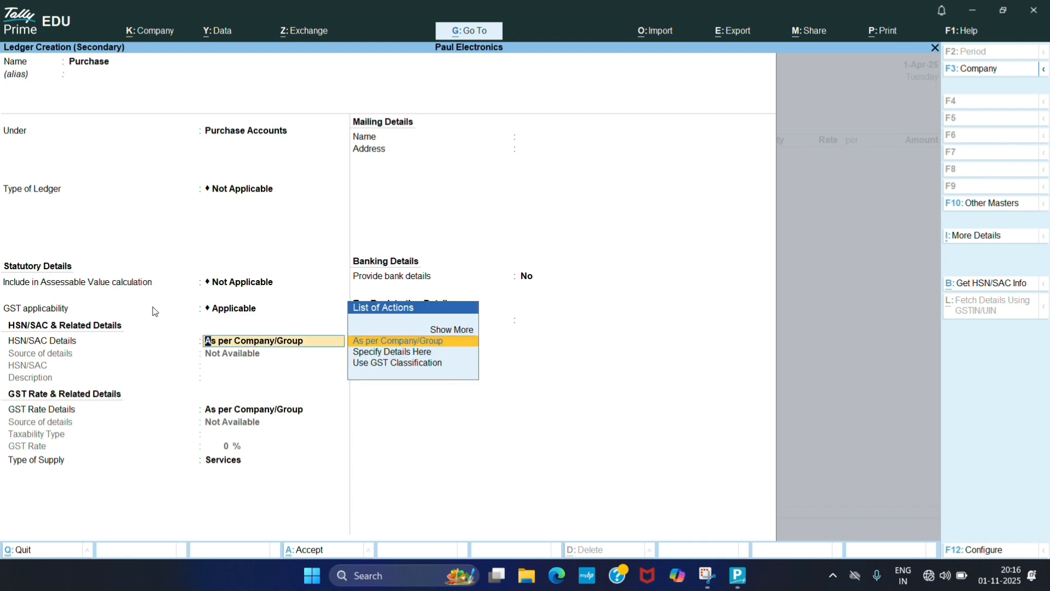
key(Return)
key(Down)
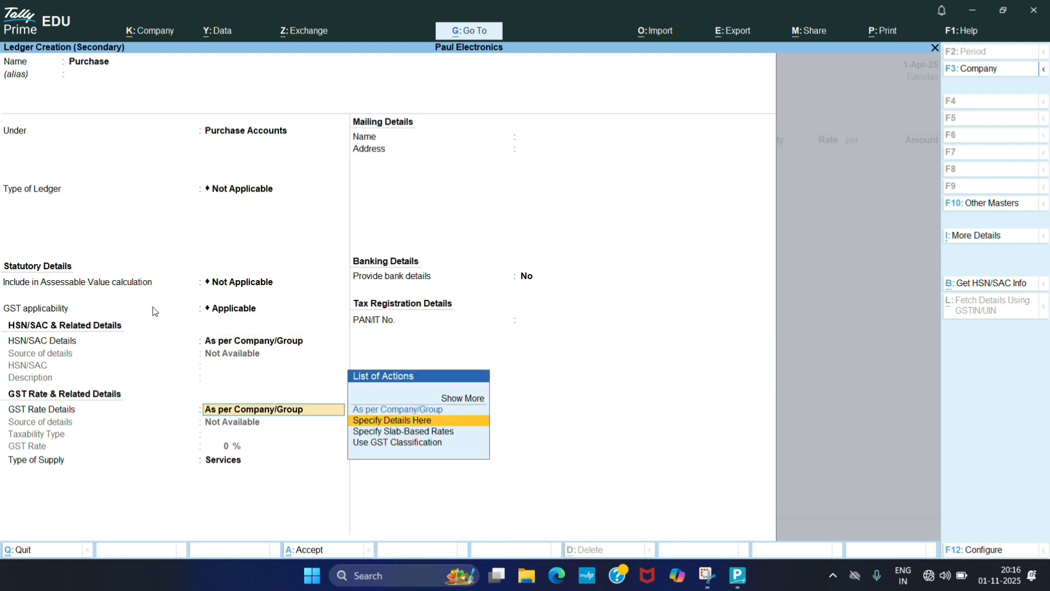
key(Return)
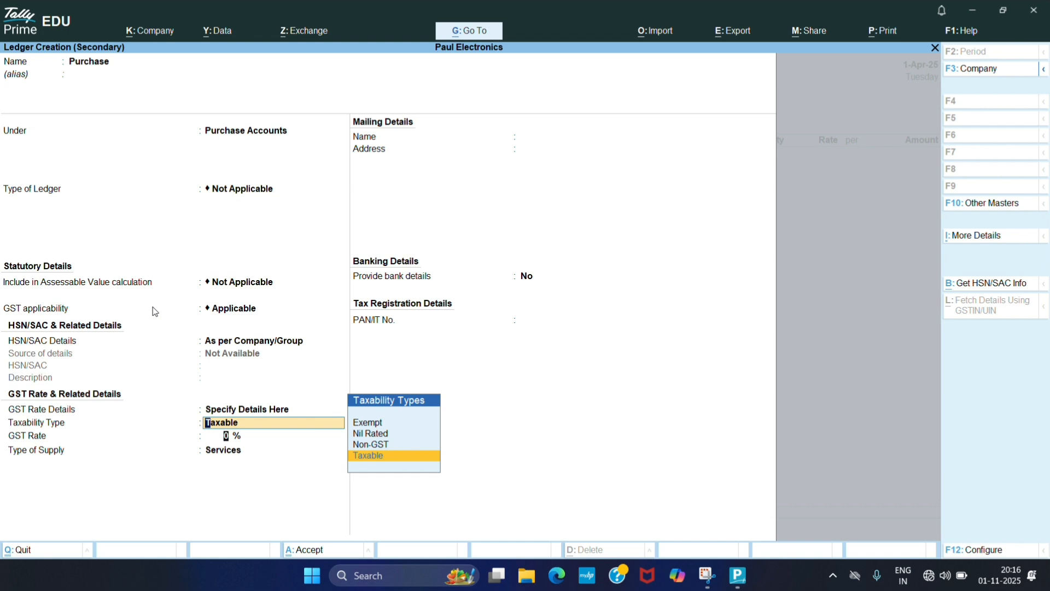
key(Return)
text(18)
key(Return)
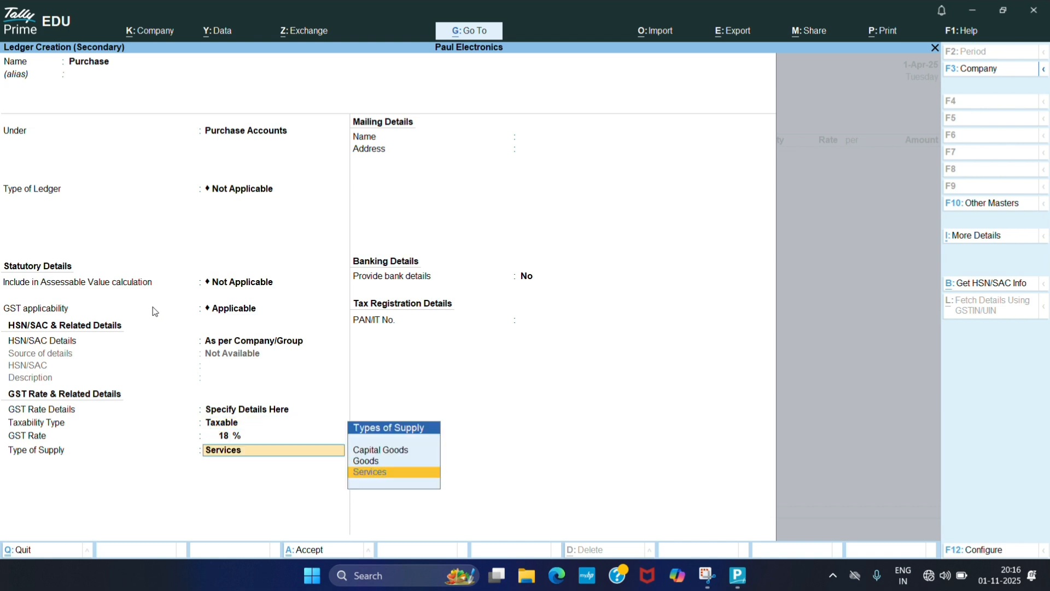
- Set the Purchase ledger's type of supply to Goods and save the ledger
key(Return)
key(BackSpace)
key(Up)
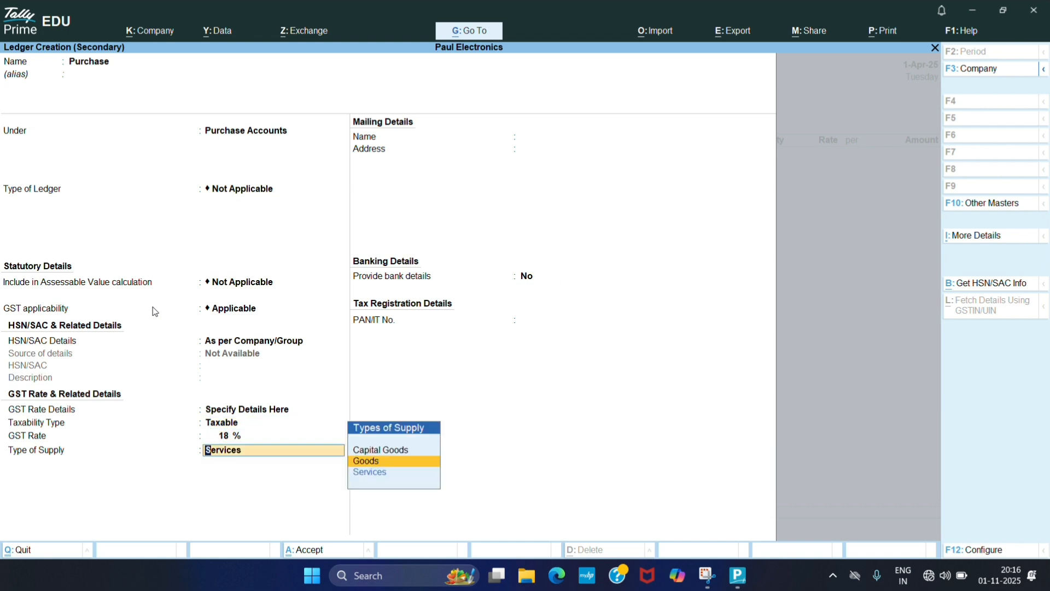
key(Return)
key(Return)
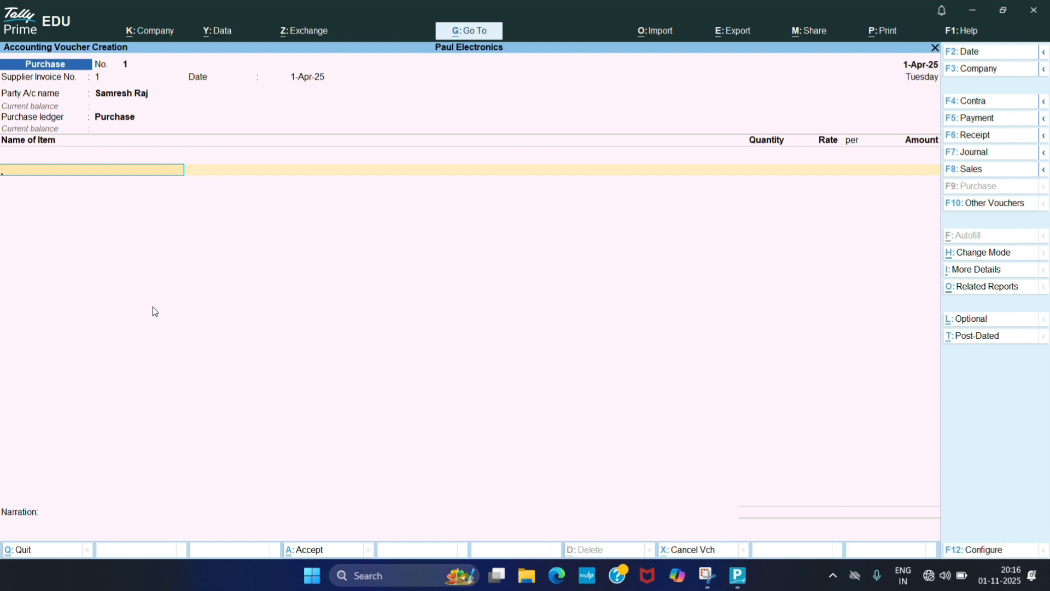
- Create a stock item named Realme 11 Pro+ under the Mobile group with pcs as its unit
key(alt+c)
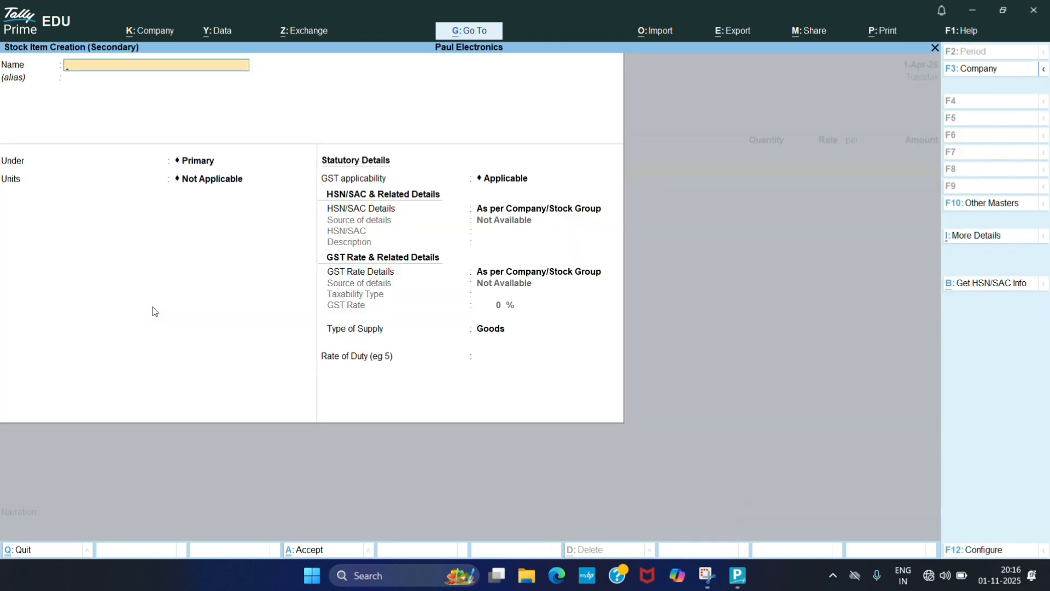
text(Realme 11 Pro+)
key(Return)
key(Down)
key(Return)
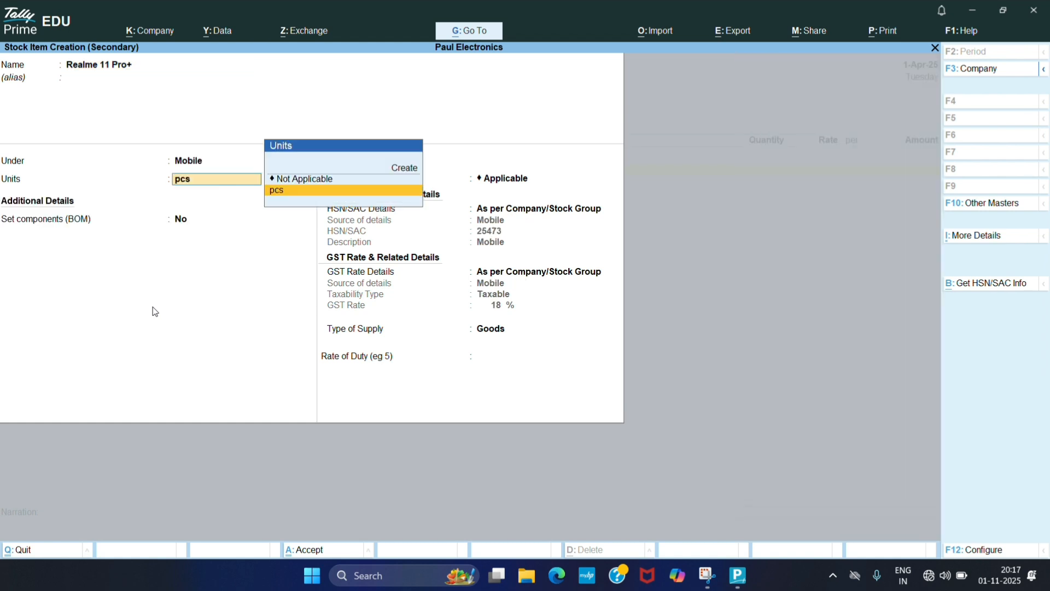
key(Return)
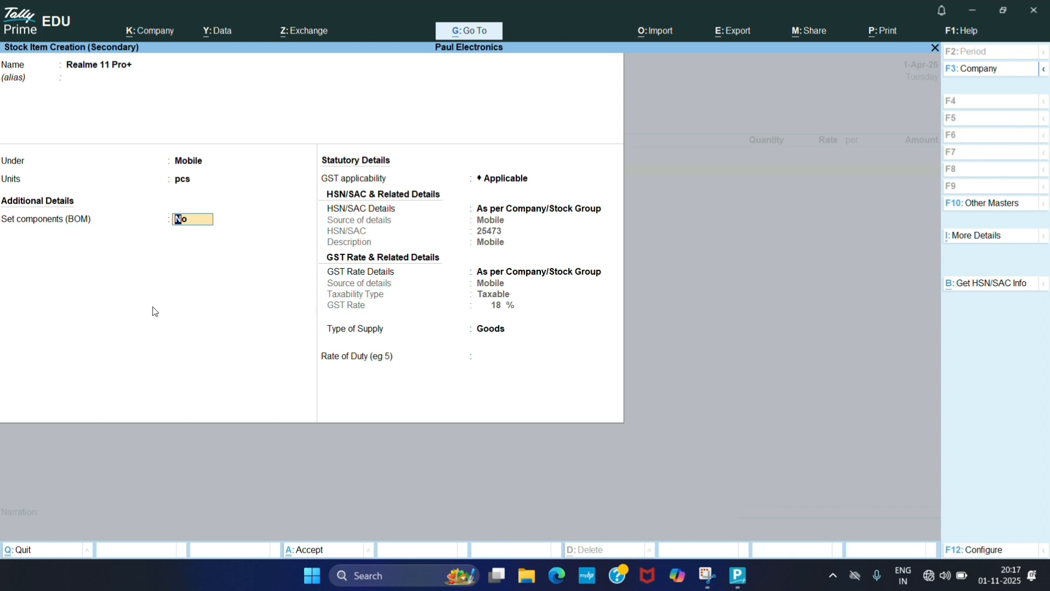
- Keep the item's GST details as per company/stock group with Goods supply type and save the stock item
key(Return)
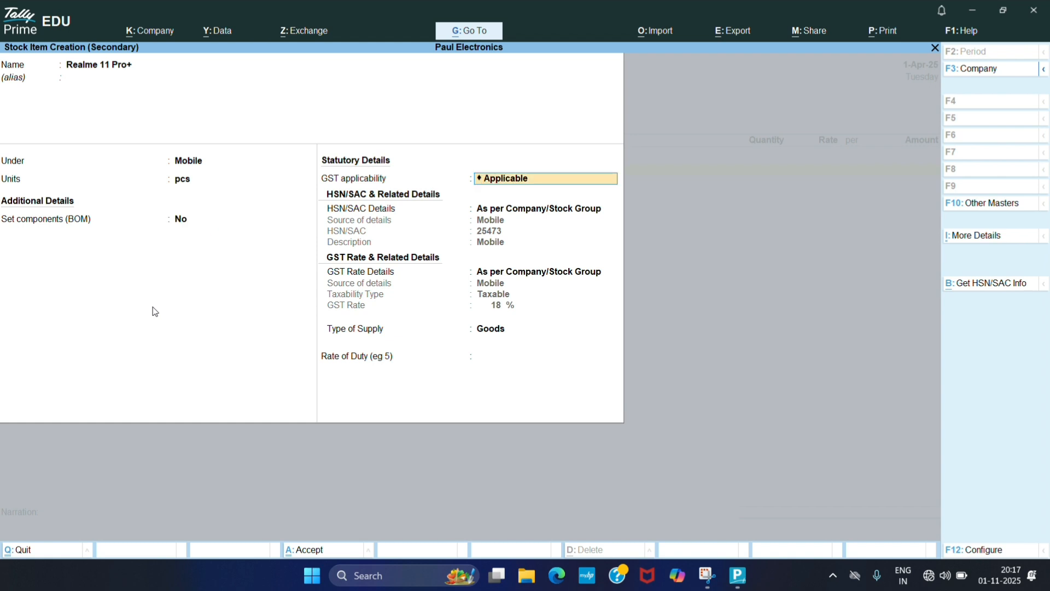
key(Return)
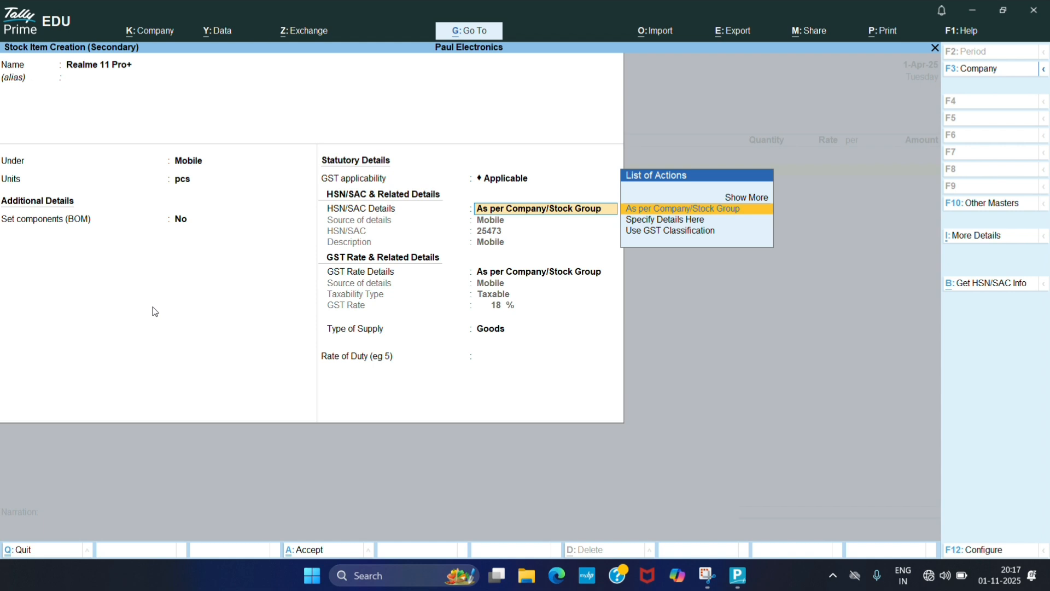
key(Return)
key(Return)
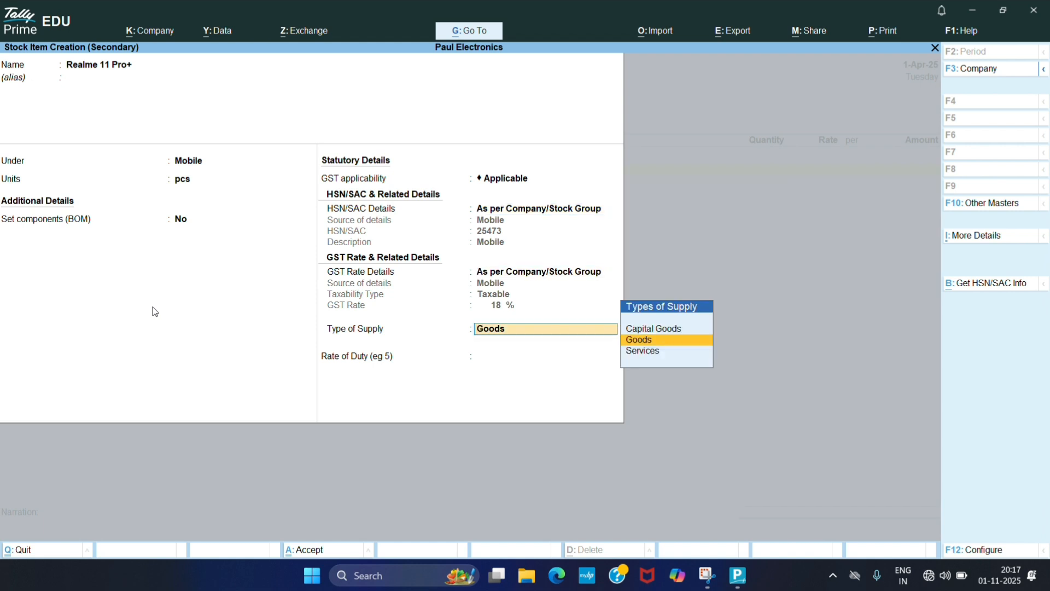
- Enter 1 pcs of Realme 11 Pro+ at a rate of 25,000 per pcs in the purchase voucher
key(Return)
key(Return)
key(Return)
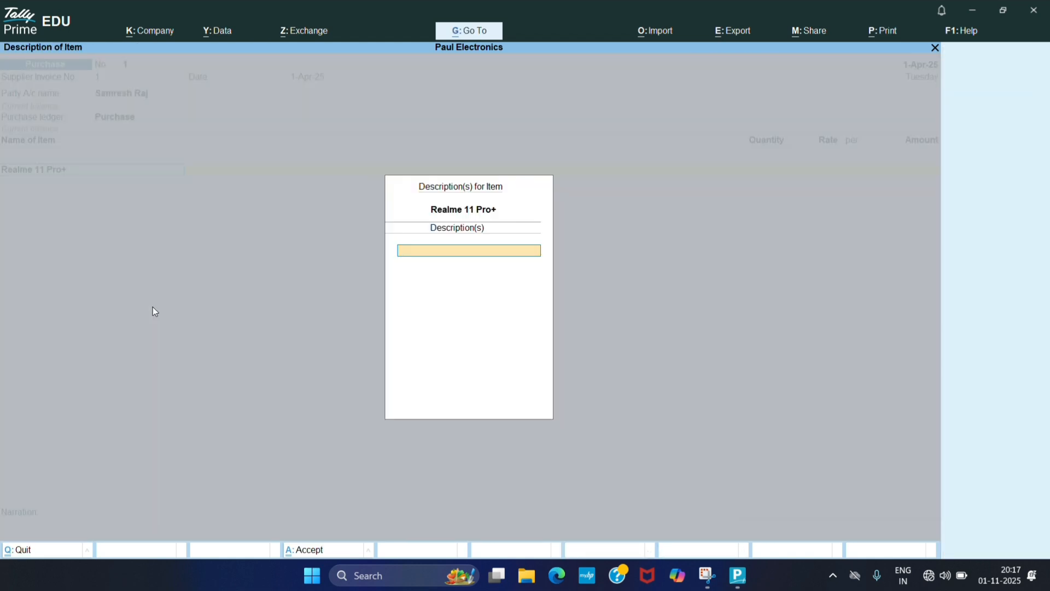
key(Return)
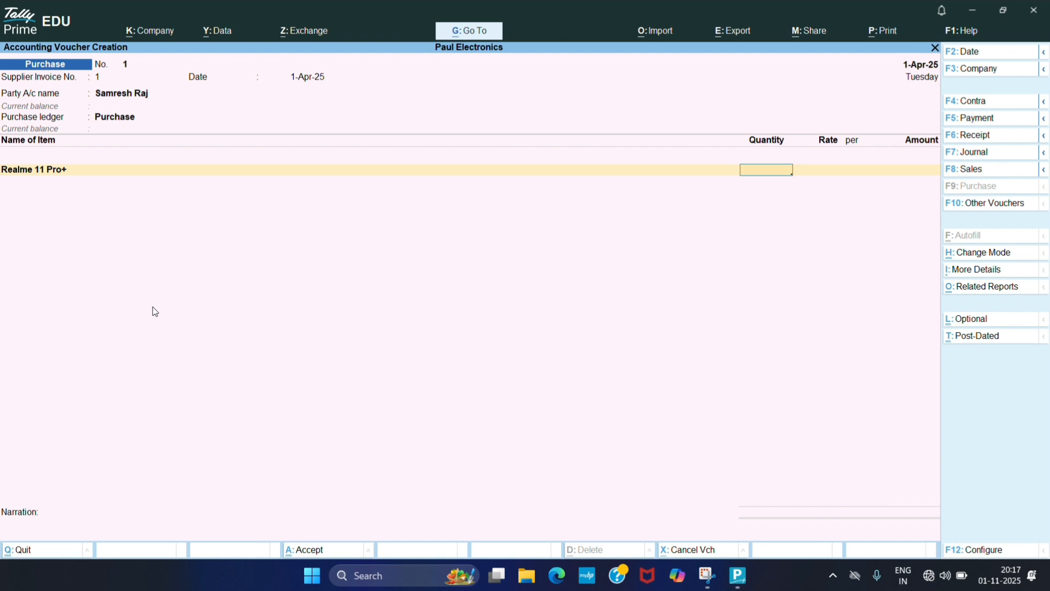
key(Return)
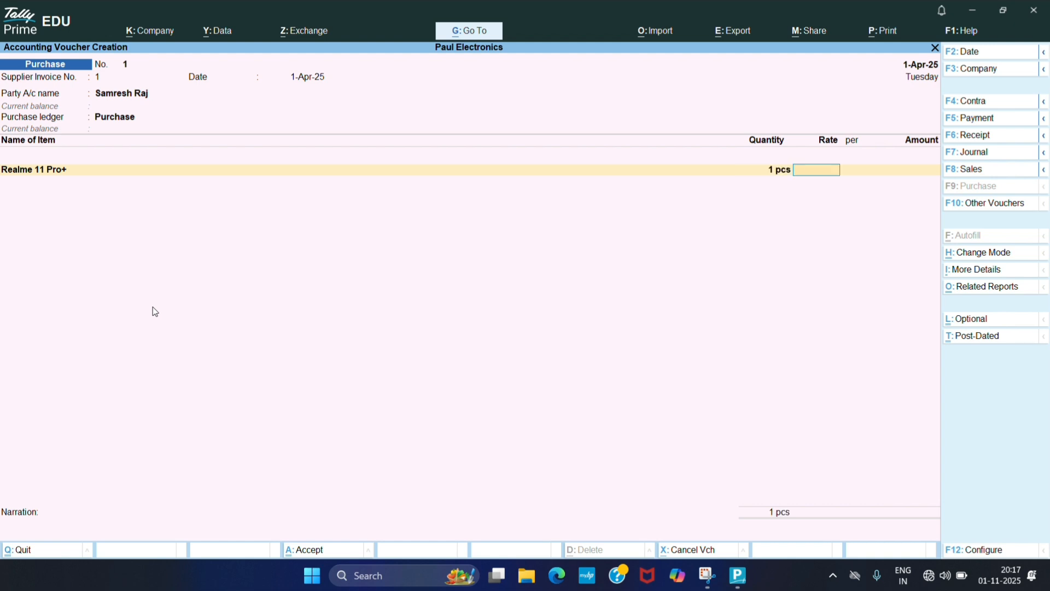
text(250000)
key(Return)
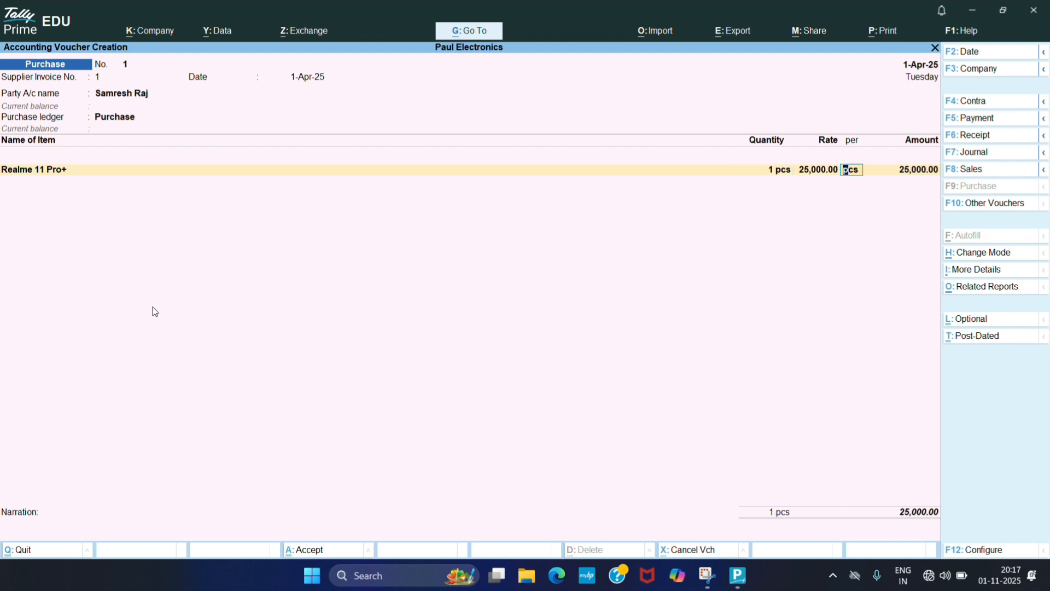
key(Return)
key(Return)
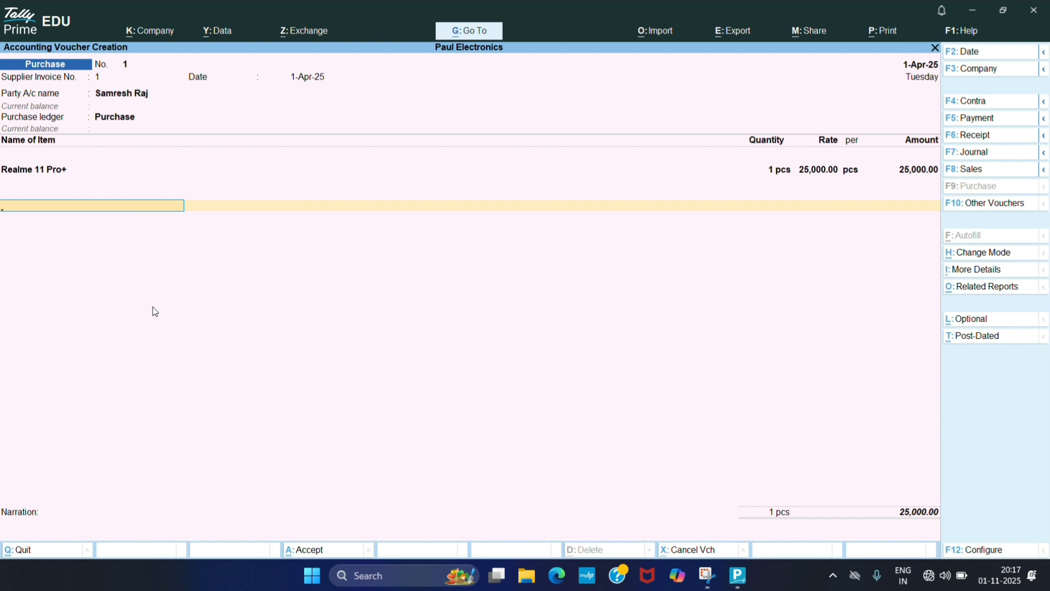
- Create a CGST Input ledger under Duties & Taxes with GST duty type, CGST tax type and 9% calculation
key(Return)
key(alt+c)
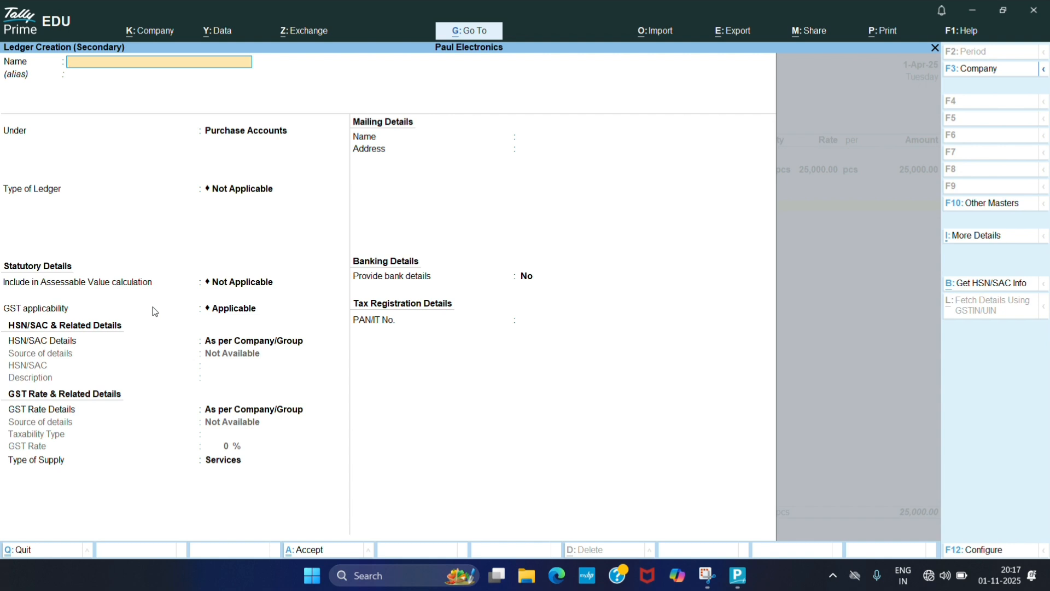
text(CGS)
text(T inpu)
key(Return)
key(Return)
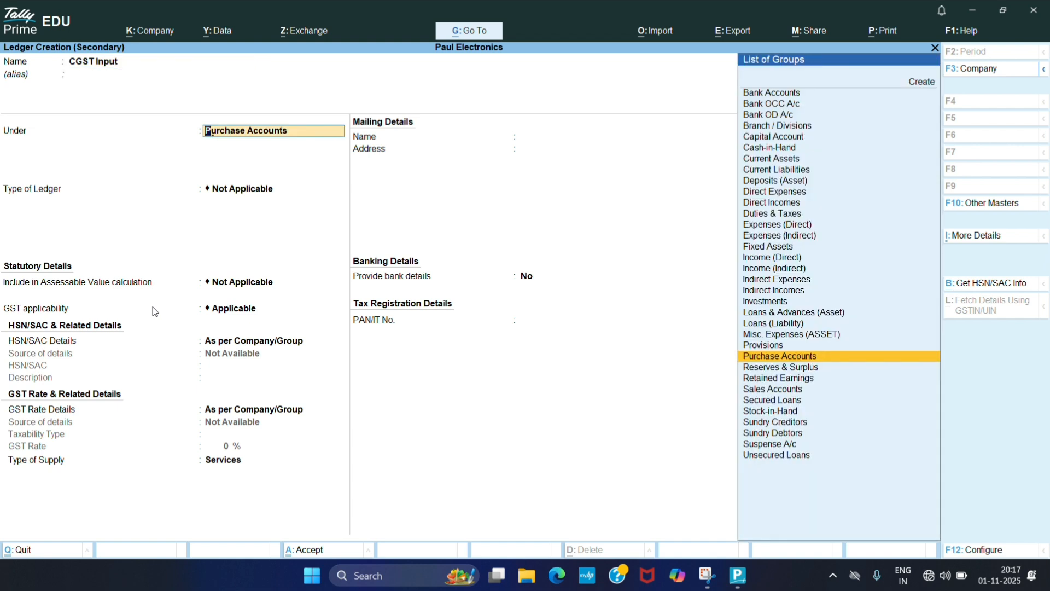
text(Duties)
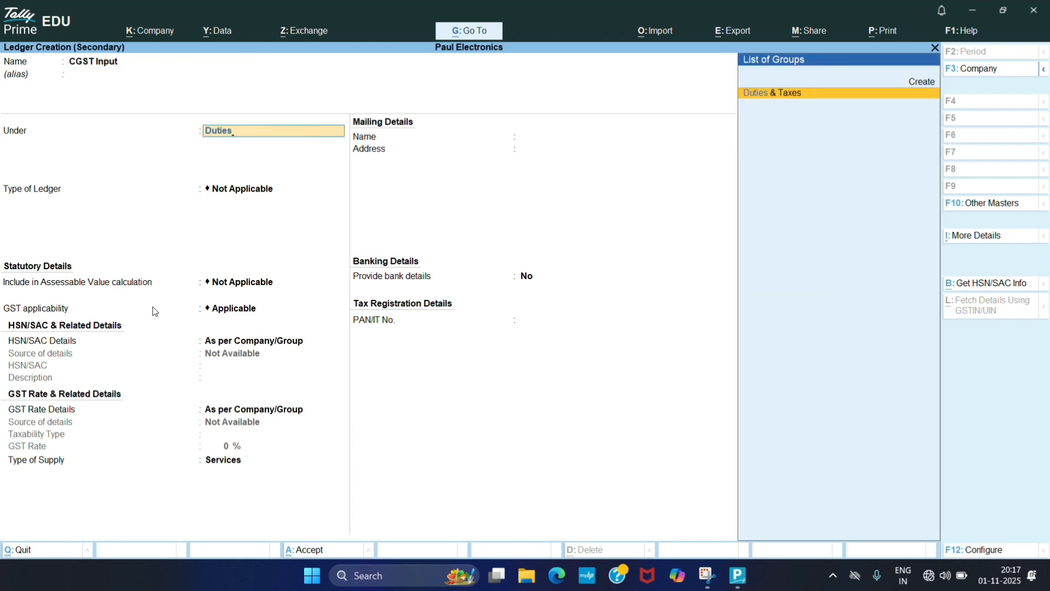
key(Return)
key(Up)
key(Return)
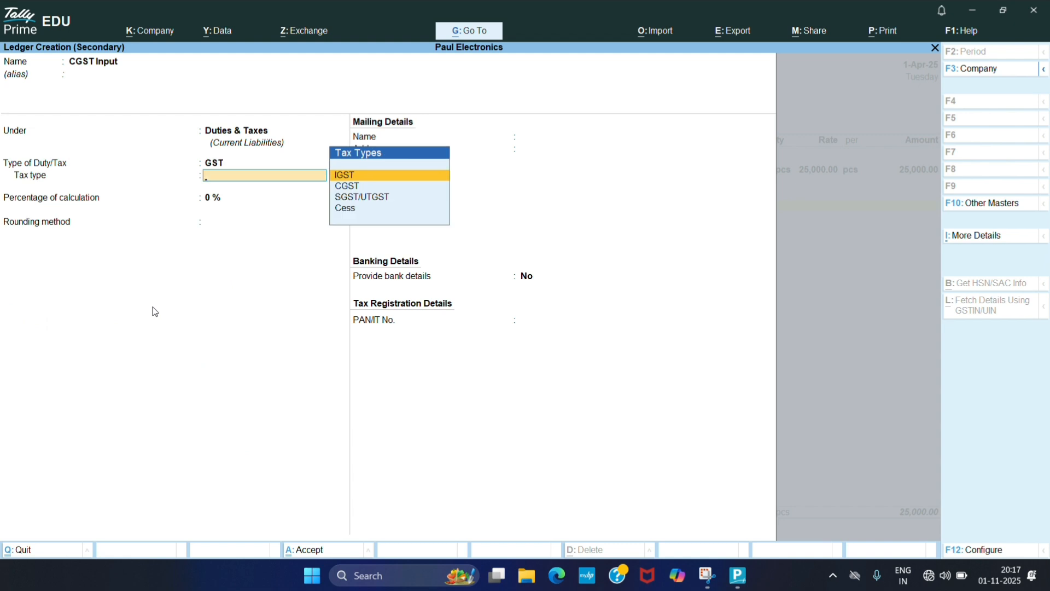
key(Down)
key(Down)
key(Up)
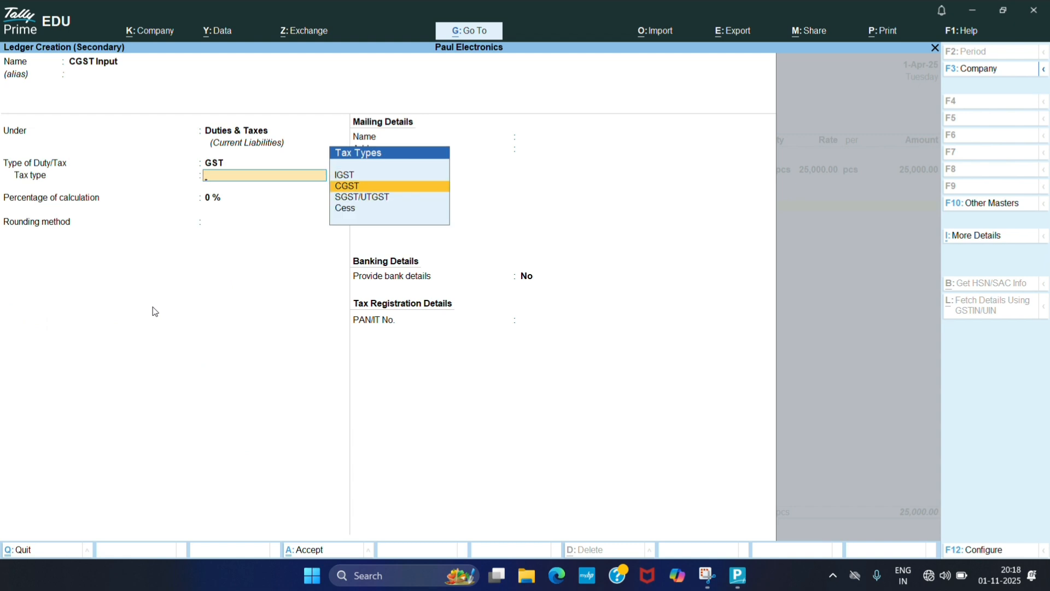
key(Return)
text(9)
key(Return)
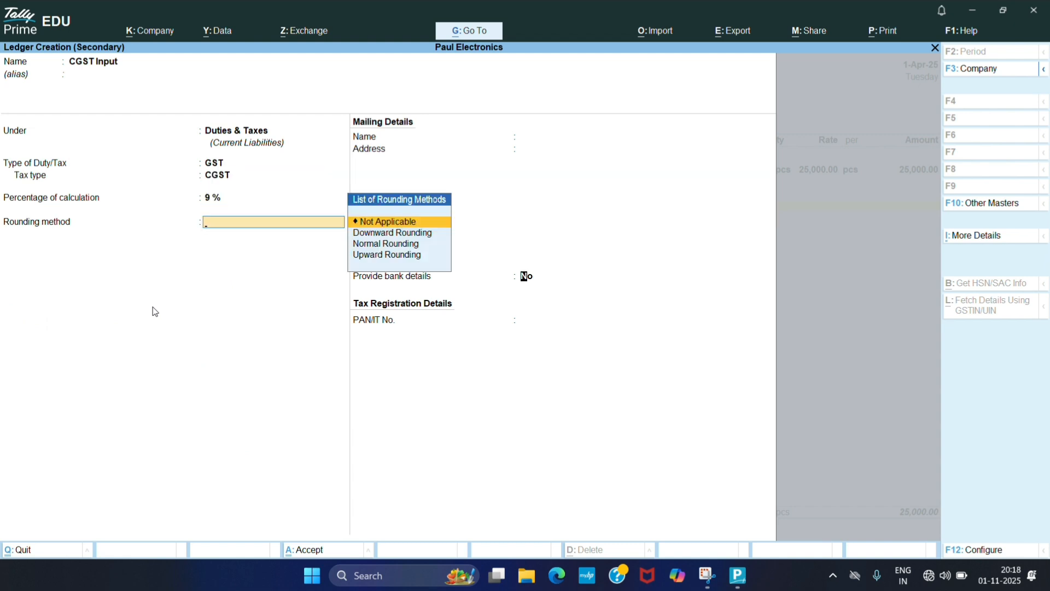
key(Return)
key(Return)
key(Return)
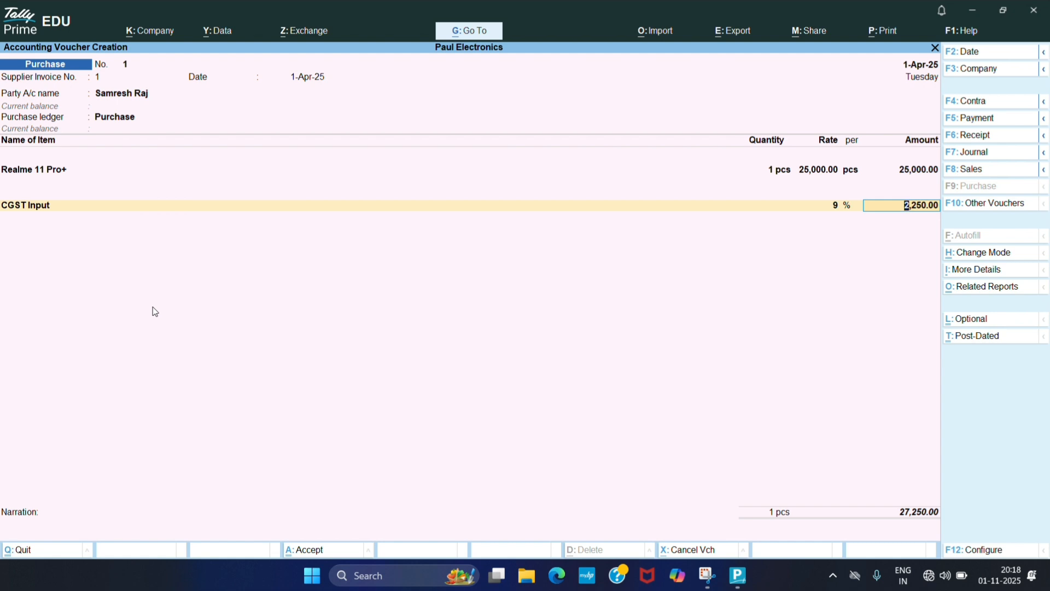
- Create an SGST Input ledger under Duties & Taxes with GST duty type, SGST/UTGST tax type and 9% calculation
key(Return)
key(alt+c)
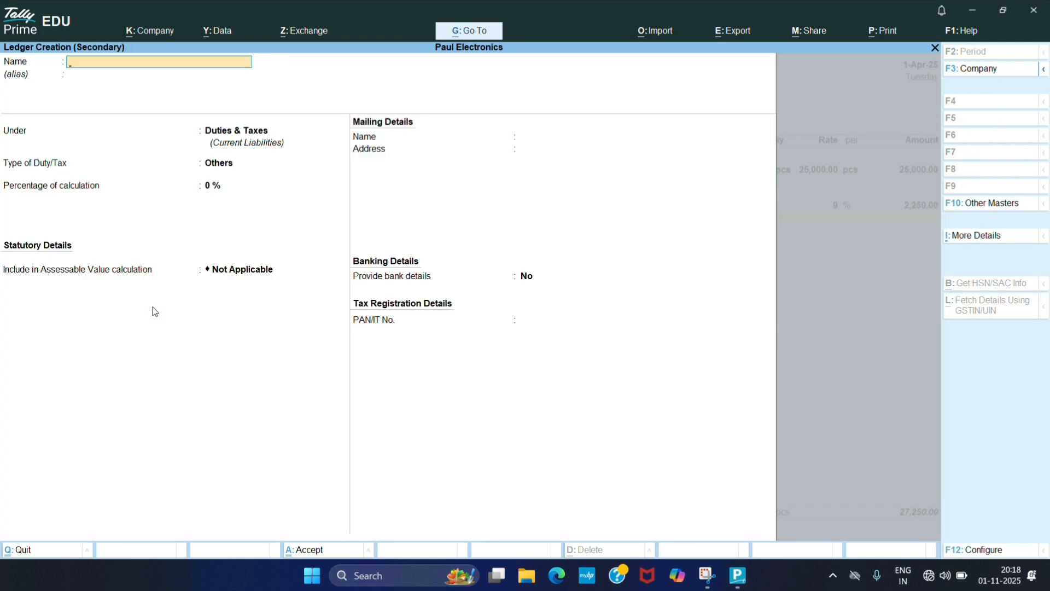
text(SGST Input)
key(Return)
key(Return)
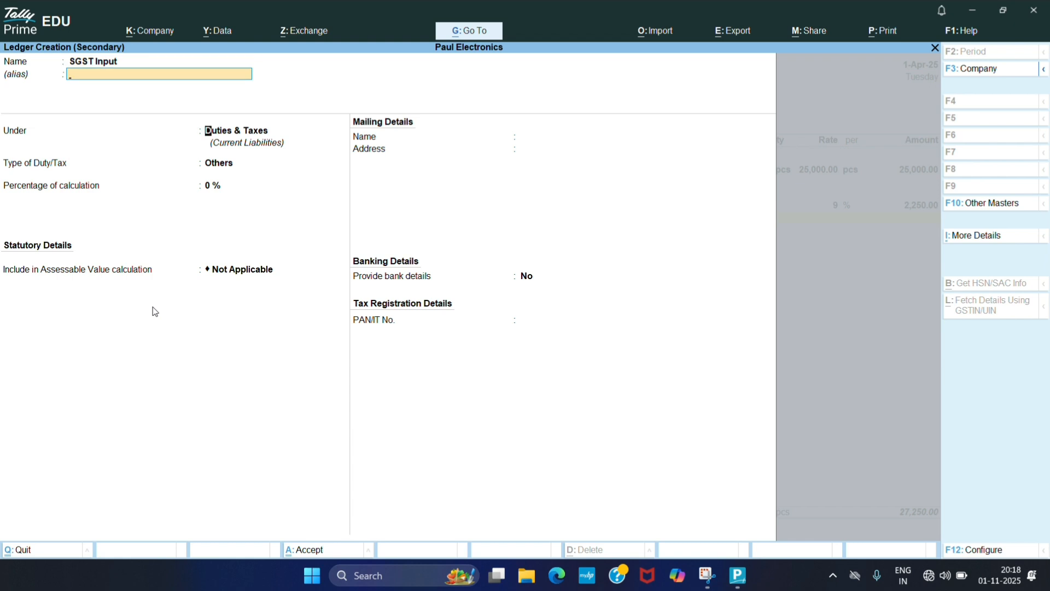
key(Return)
key(Up)
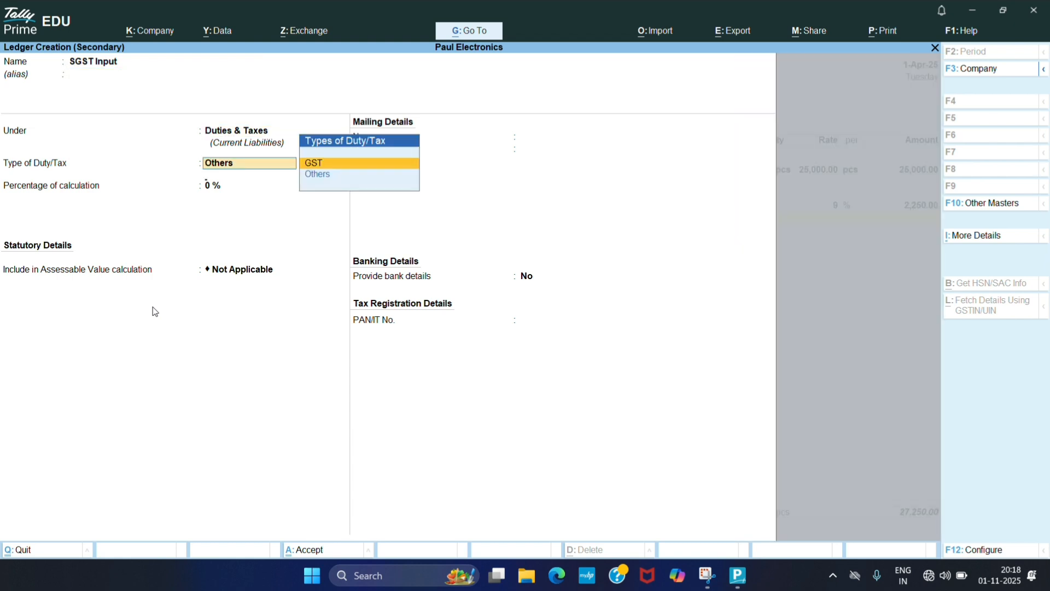
key(Return)
key(Down)
key(Down)
key(Return)
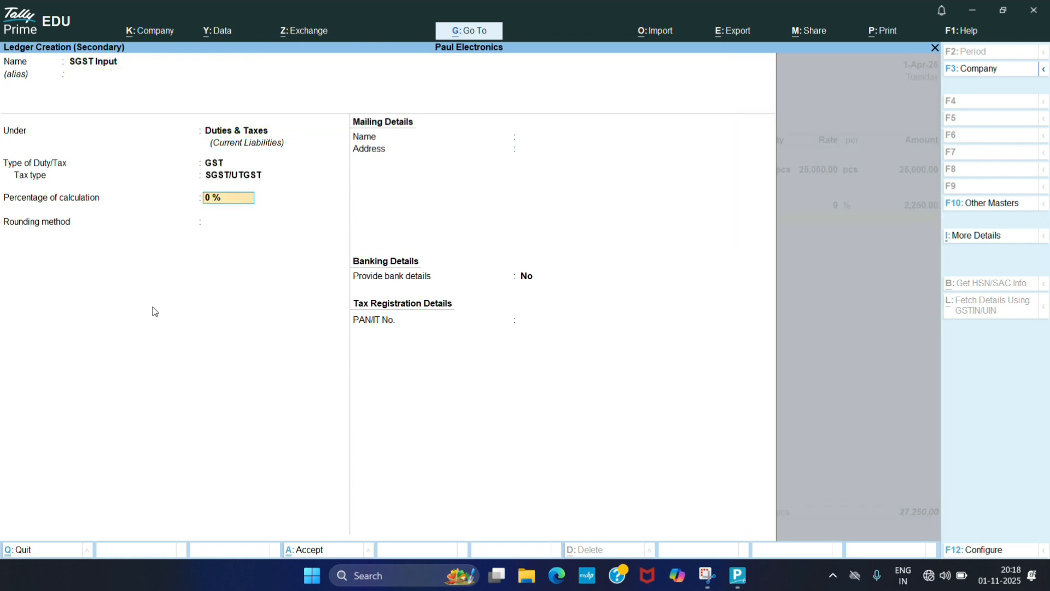
text(9)
key(Return)
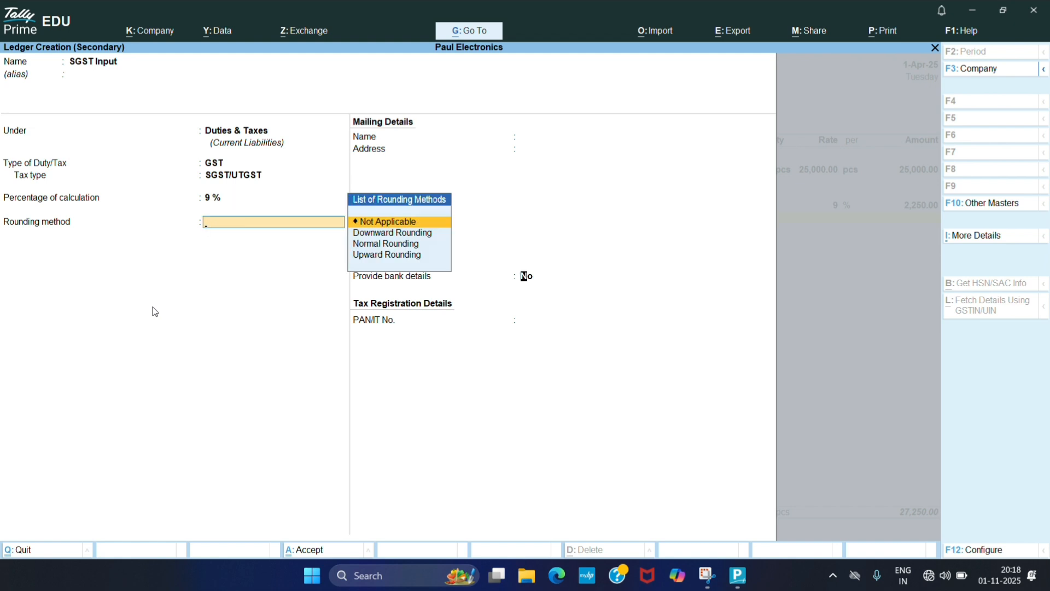
key(Return)
key(Return)
key(Return)
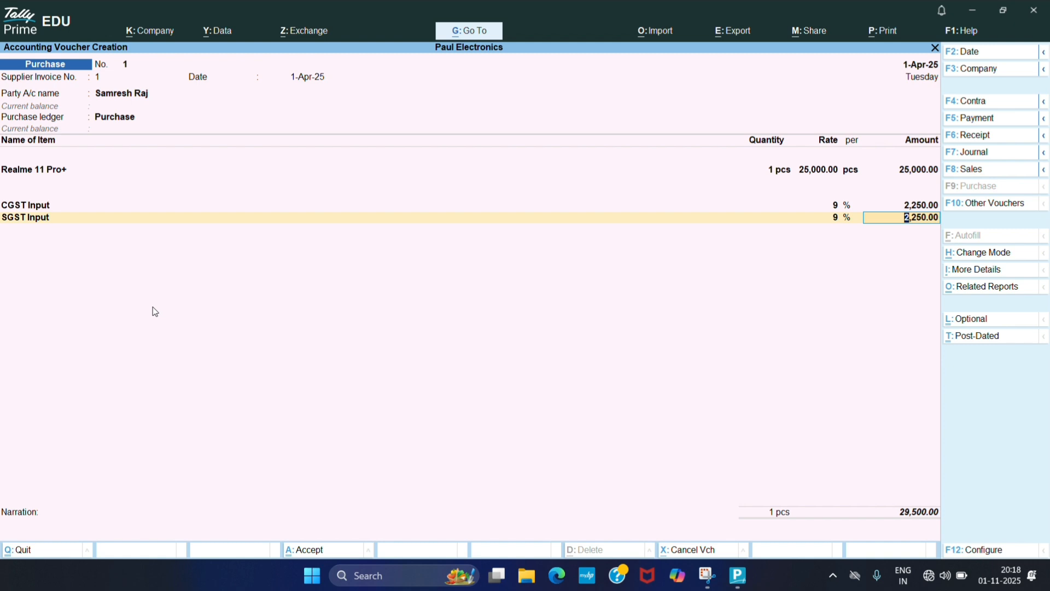
- Accept the tax amounts and save the purchase voucher without a narration
key(Return)
key(Return)
key(Return)
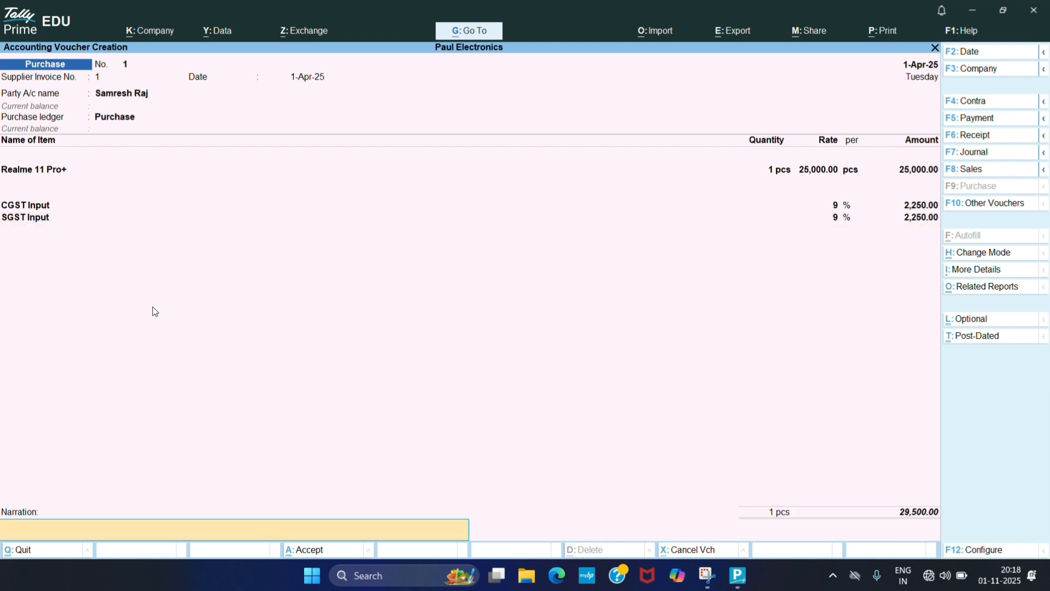
key(Return)
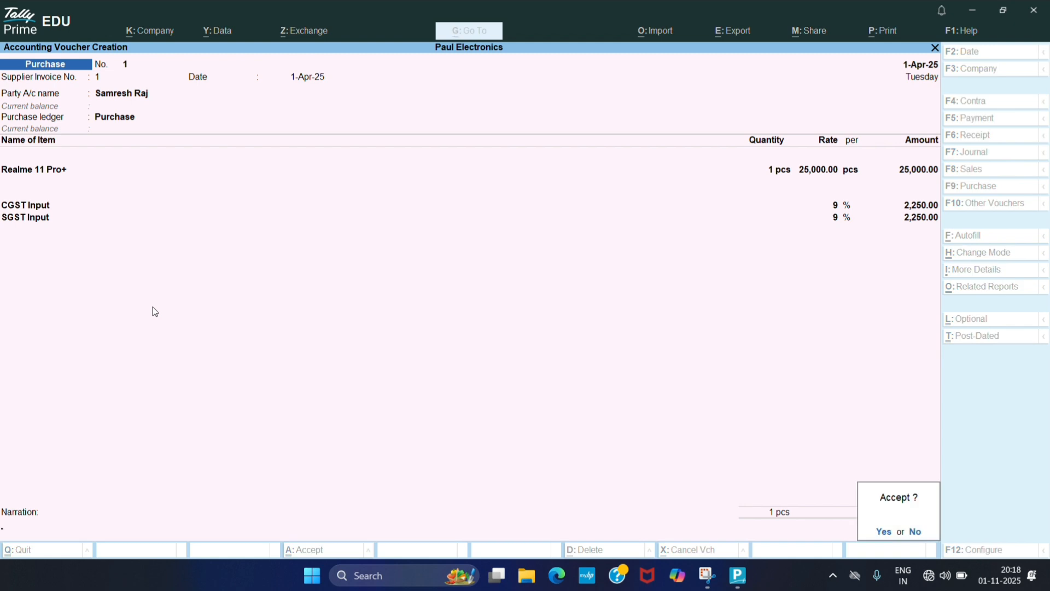
key(Return)
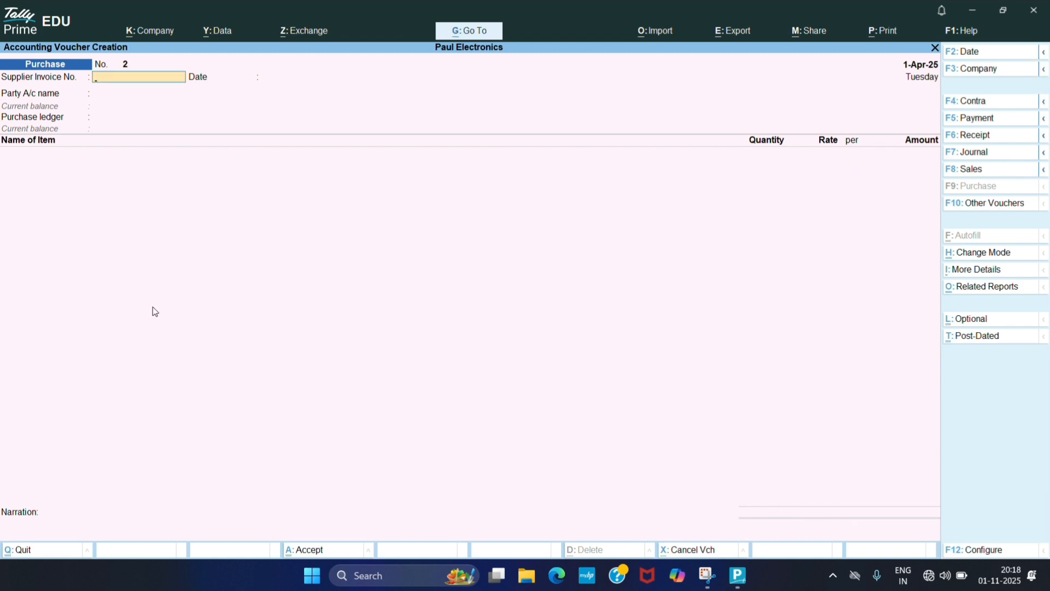
- Quit voucher entry and return to the Gateway of Tally
key(Escape)
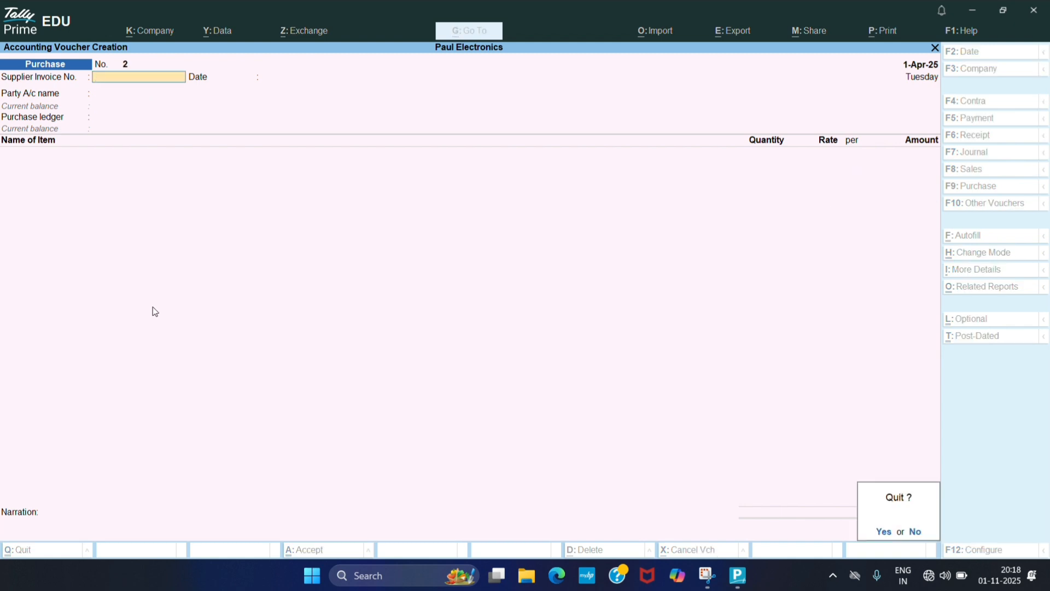
key(Return)
key(Escape)
key(Escape)
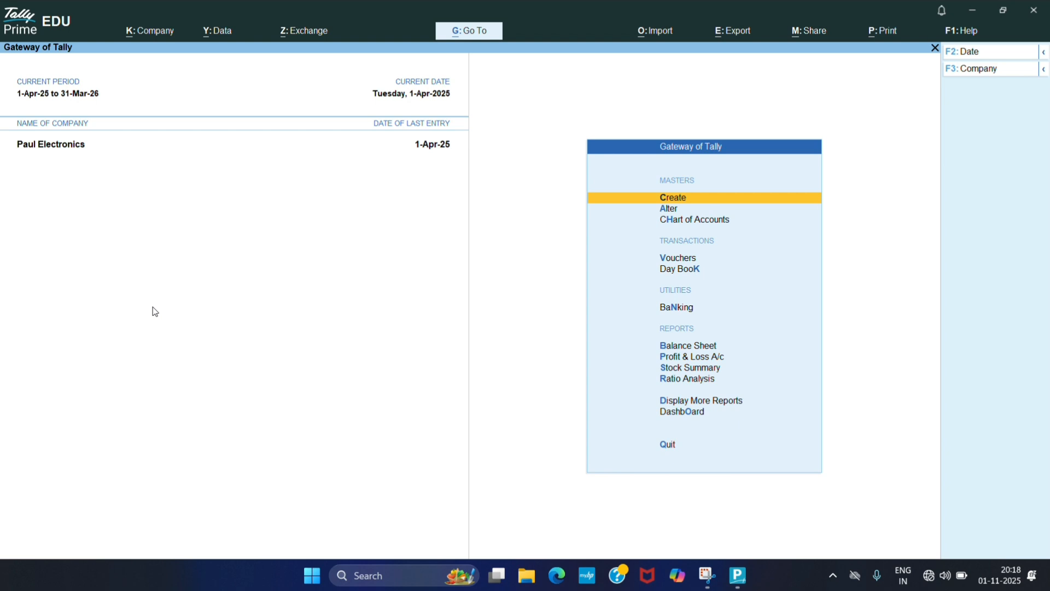
- Open the Account Books menu under Display More Reports
key(Down)
key(Down)
key(Down)
key(Down)
key(Down)
key(Down)
key(Down)
key(Down)
key(Down)
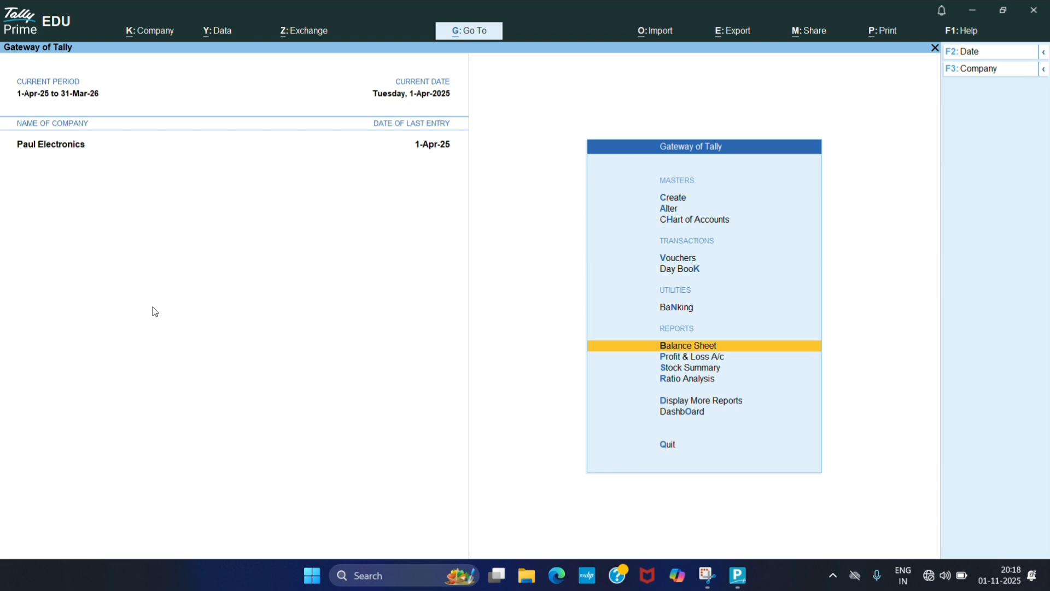
key(Down)
key(Down)
key(Up)
key(Return)
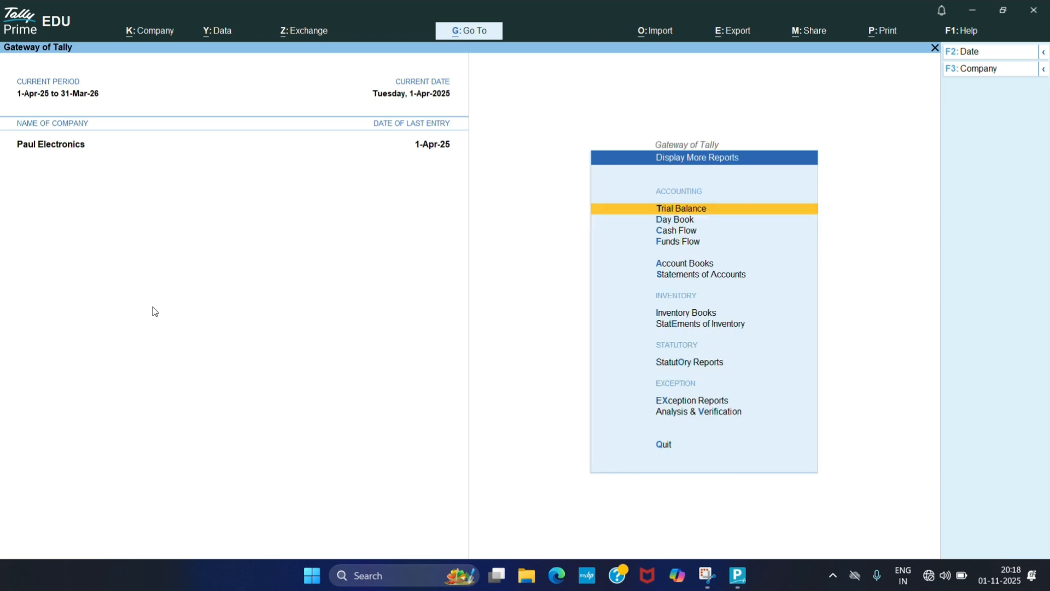
key(Down)
key(Down)
key(Down)
key(Down)
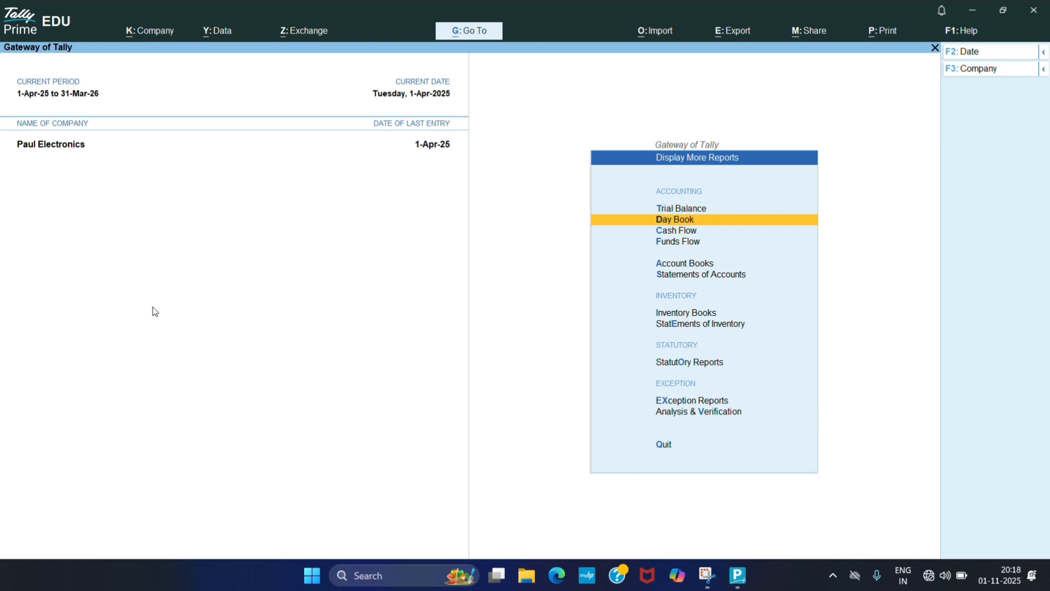
key(Return)
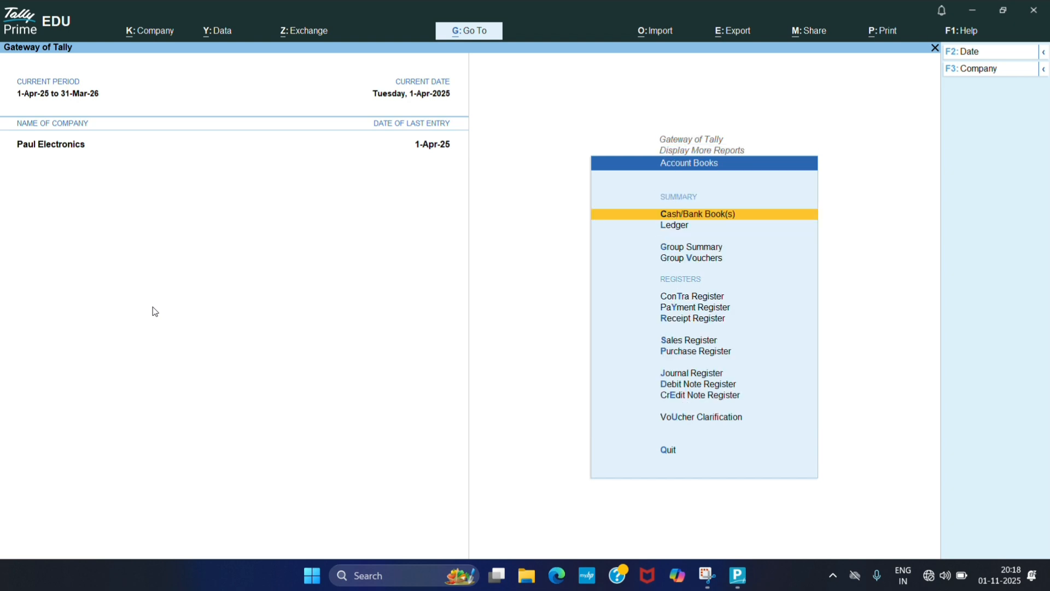
- Open the Sales Register and drill down through April into sales voucher No. 1
key(Down)
key(Down)
key(Down)
key(Down)
key(Down)
key(Down)
key(Down)
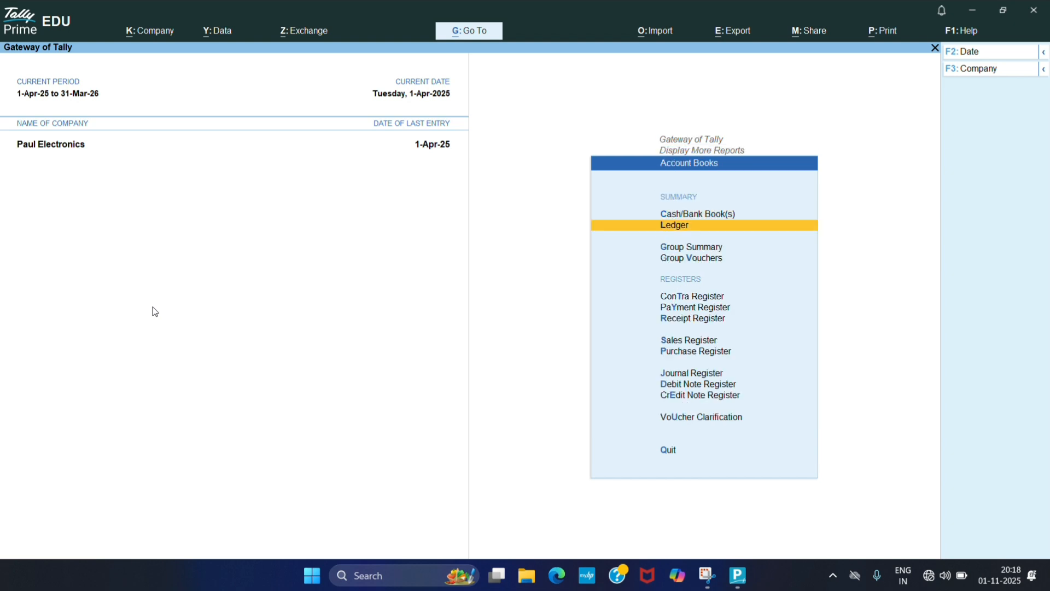
key(Return)
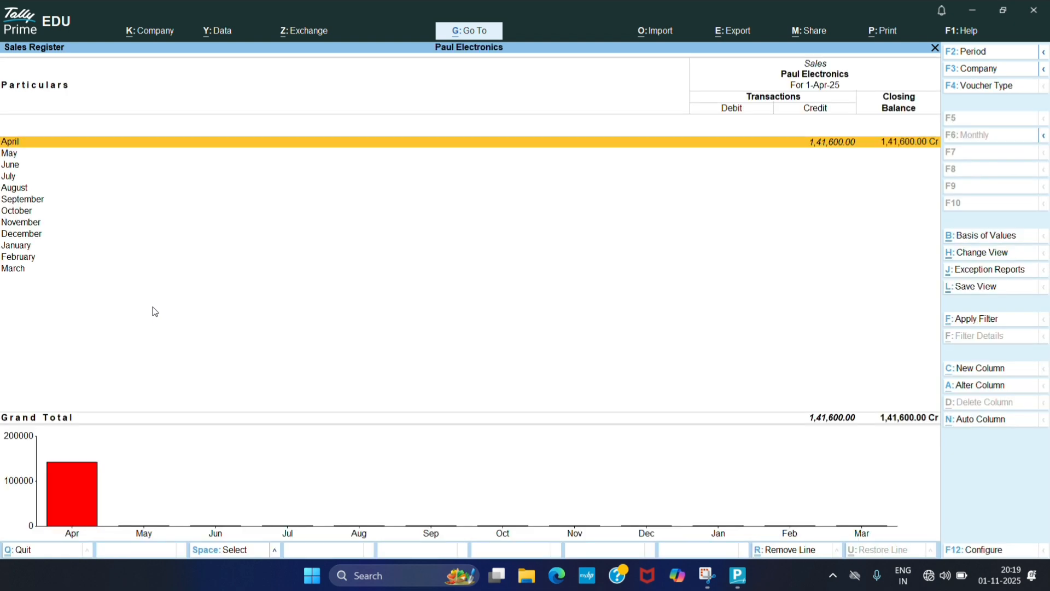
key(Return)
- Leave the sales voucher and open the Purchase Register's list of April purchase vouchers
key(Return)
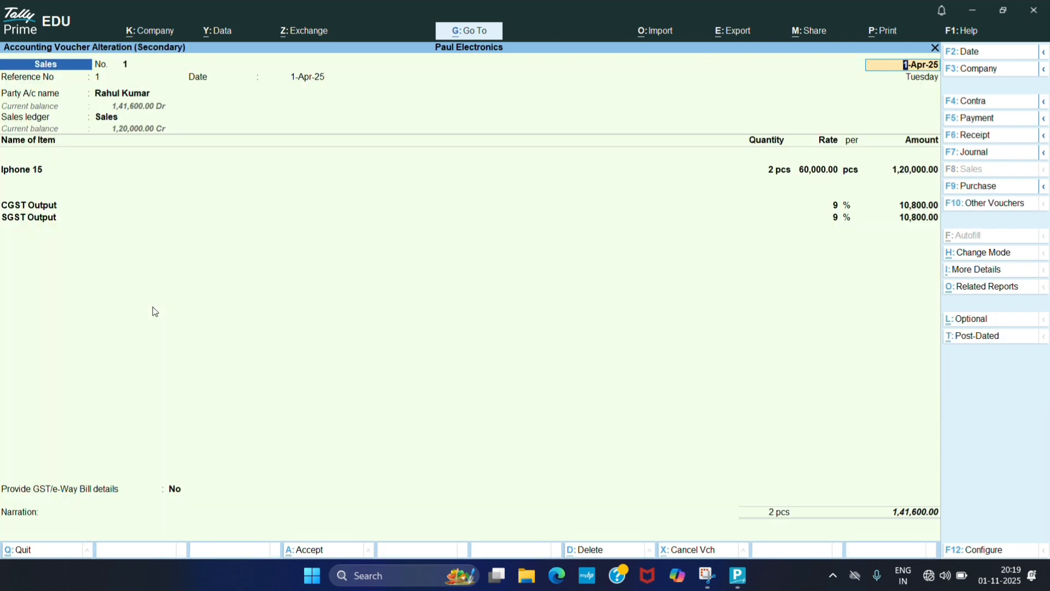
key(Escape)
key(Return)
key(Escape)
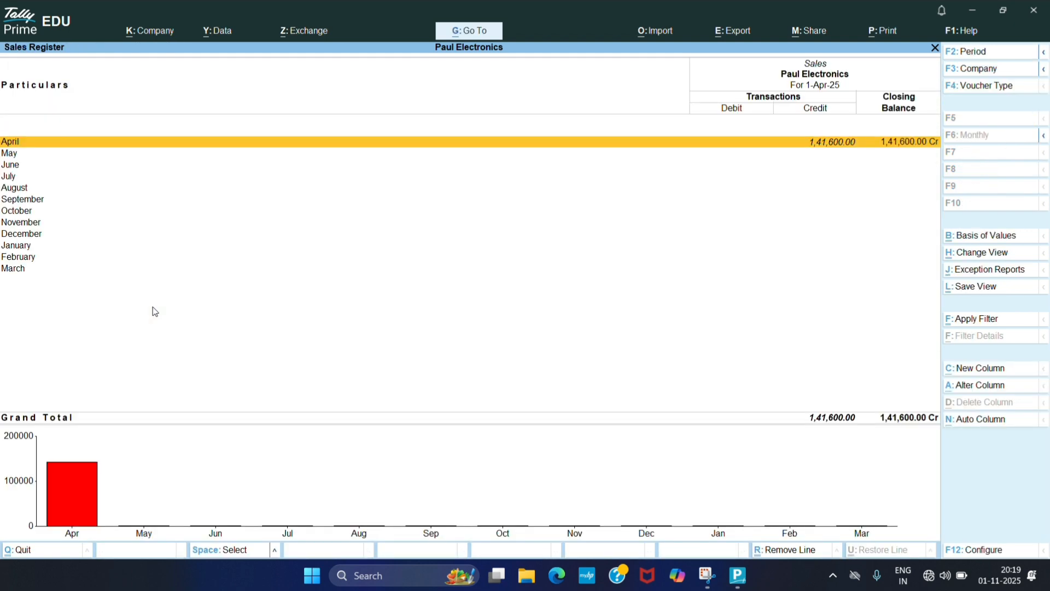
key(Escape)
key(Down)
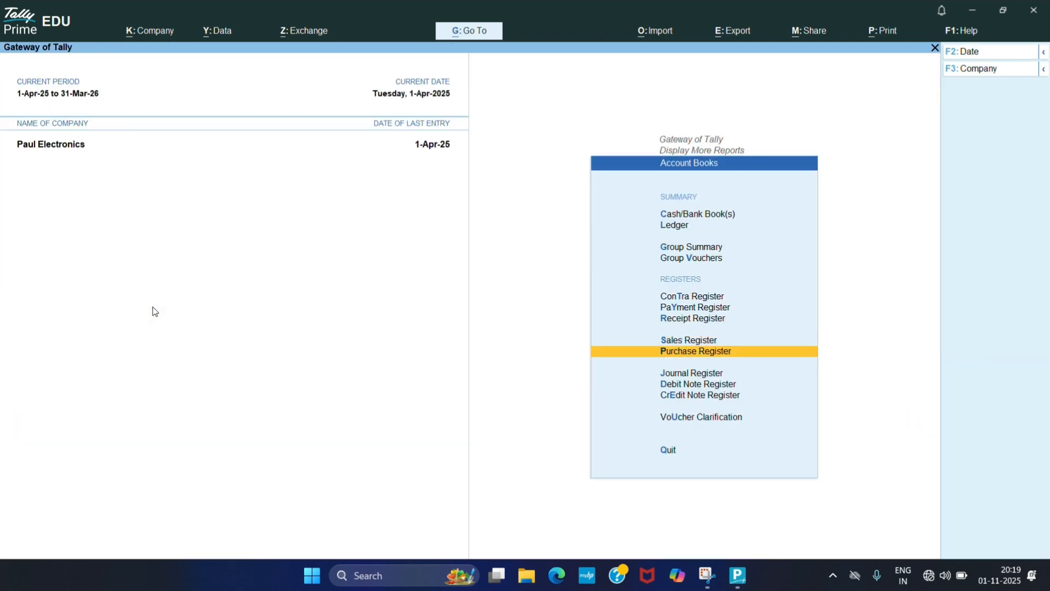
key(Return)
key(Return)
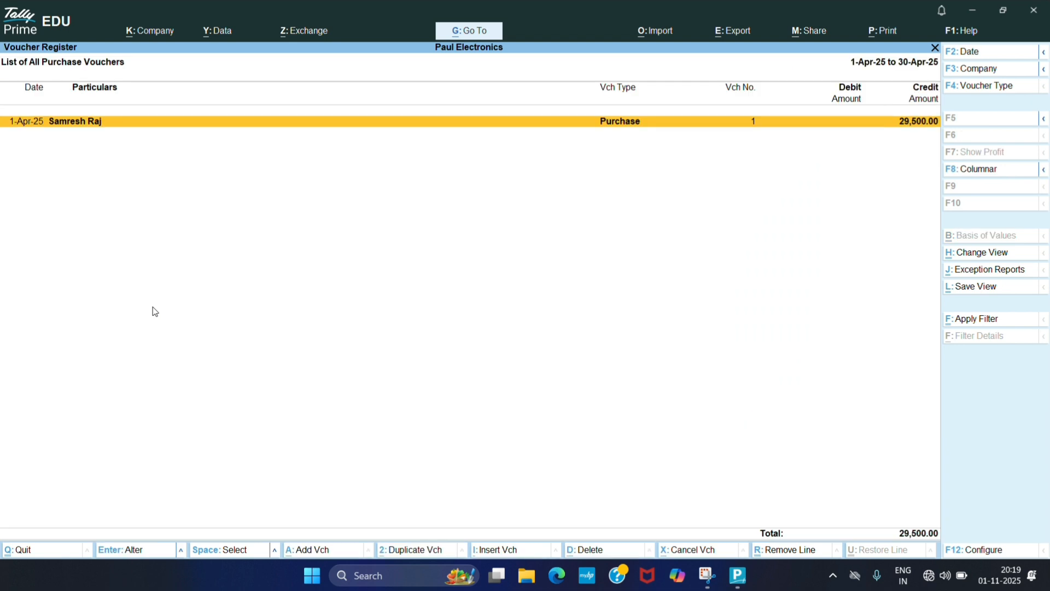
- Open the listed purchase voucher, then exit all reports back to the main Gateway of Tally menu
key(Return)
key(Escape)
key(Escape)
key(Escape)
key(Escape)
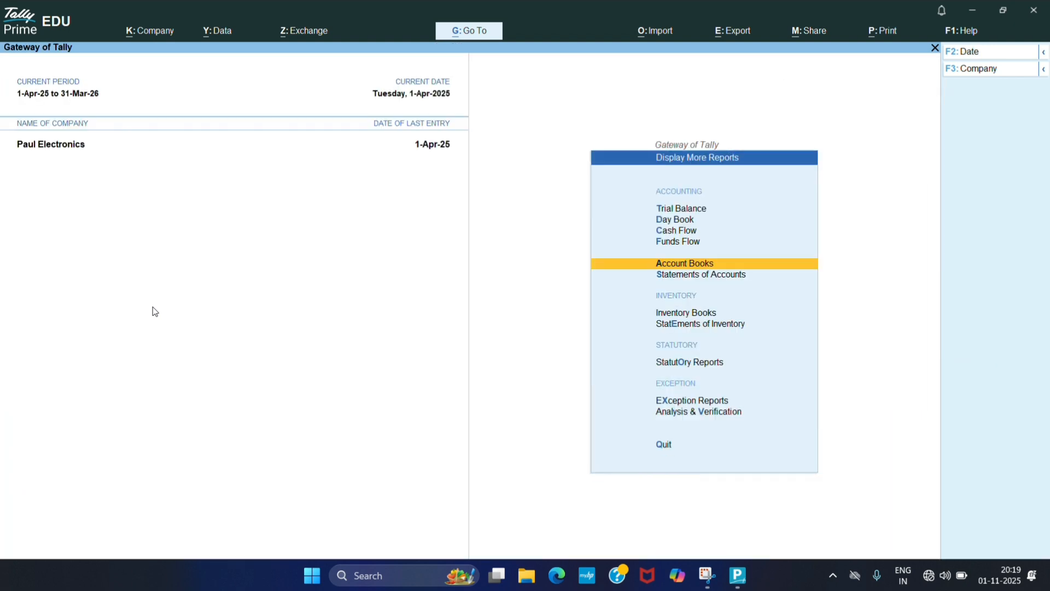
key(Escape)
key(Escape)
key(Escape)
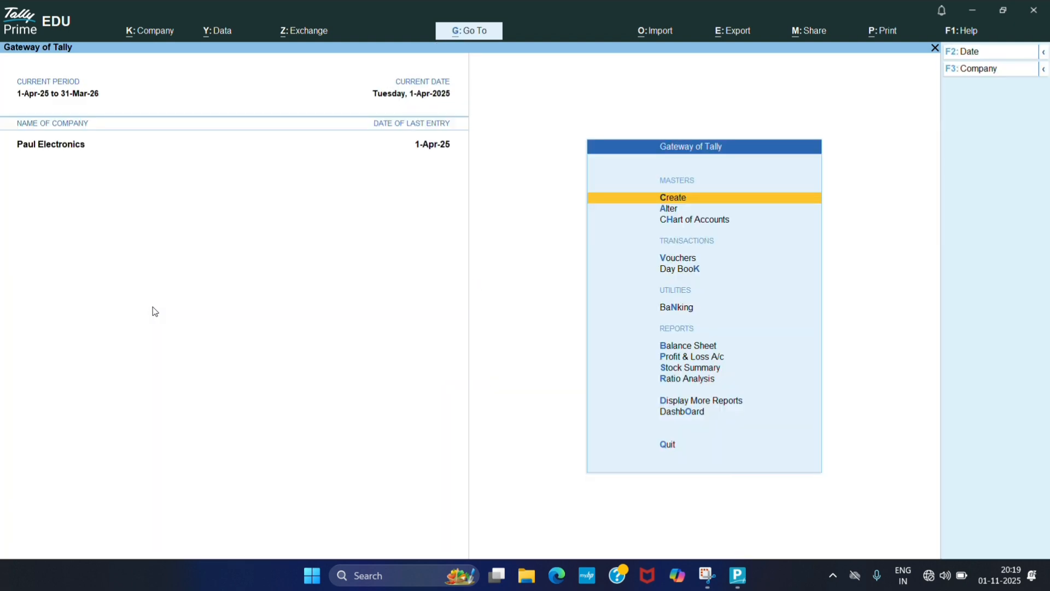